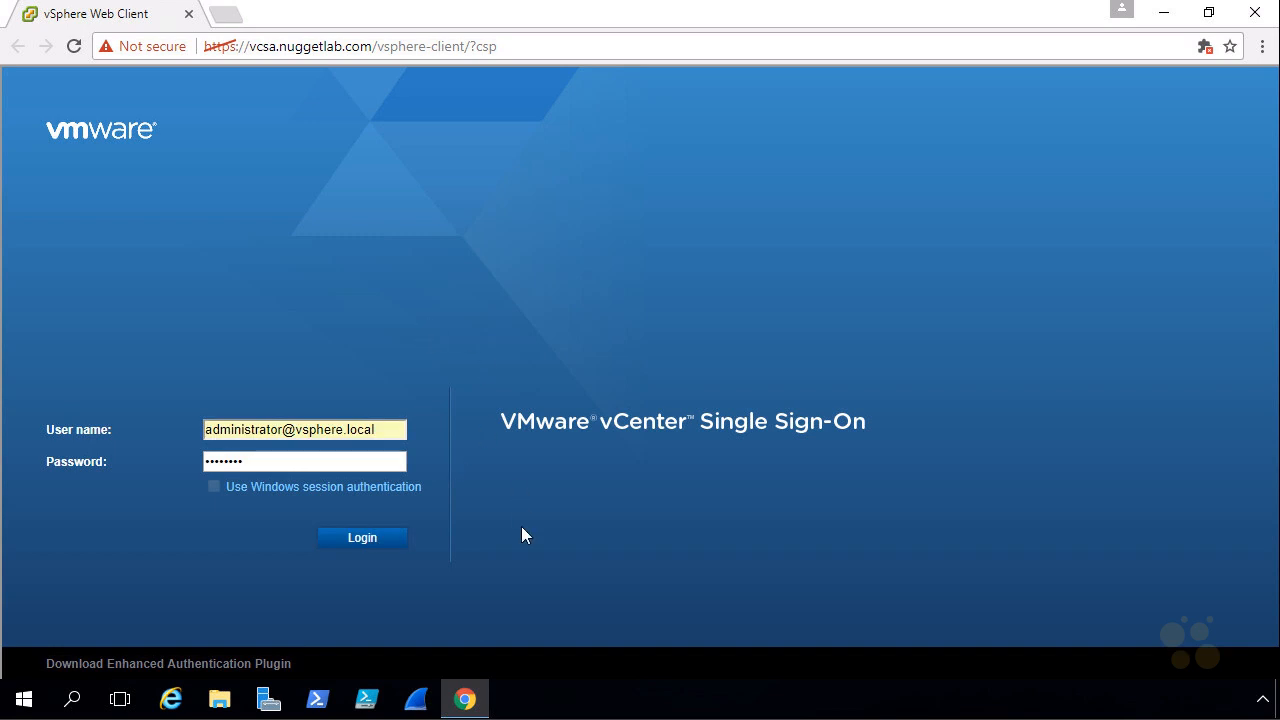
Log in as the administrator and select VM-5 in the VMs and Templates inventory.
{"action": "left_click", "coordinate": [384, 546]}
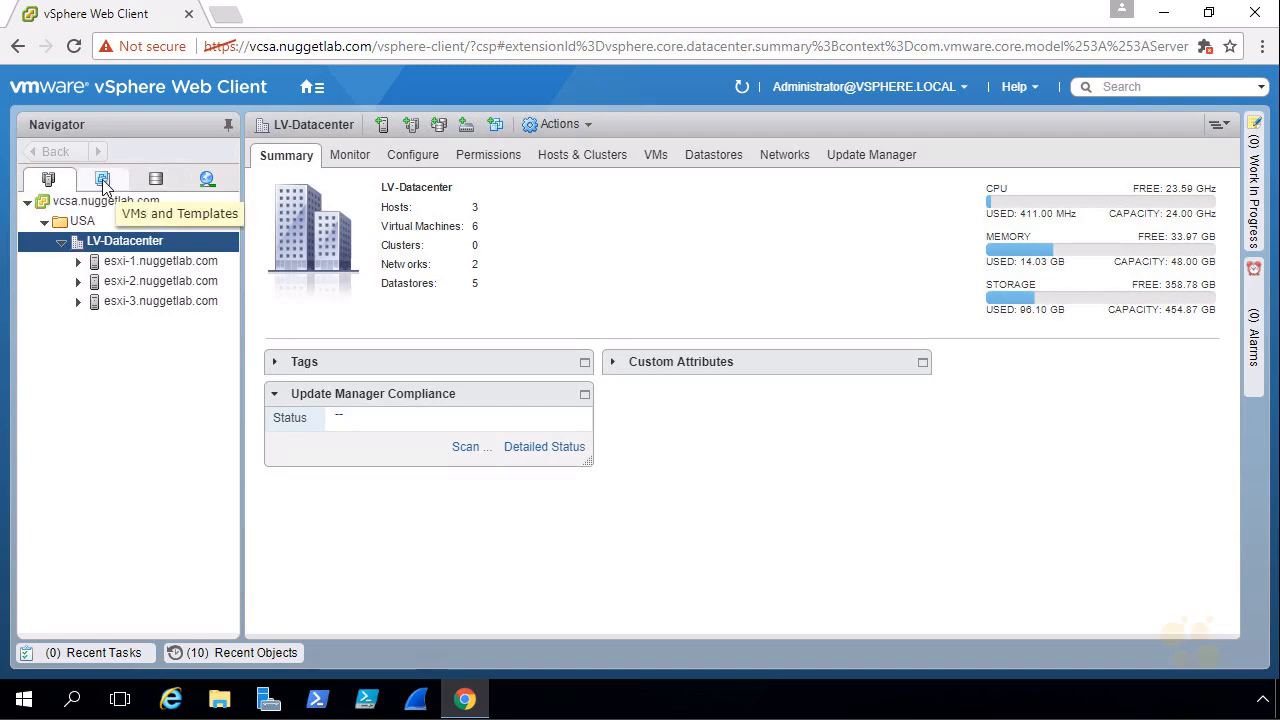
{"action": "left_click", "coordinate": [104, 179]}
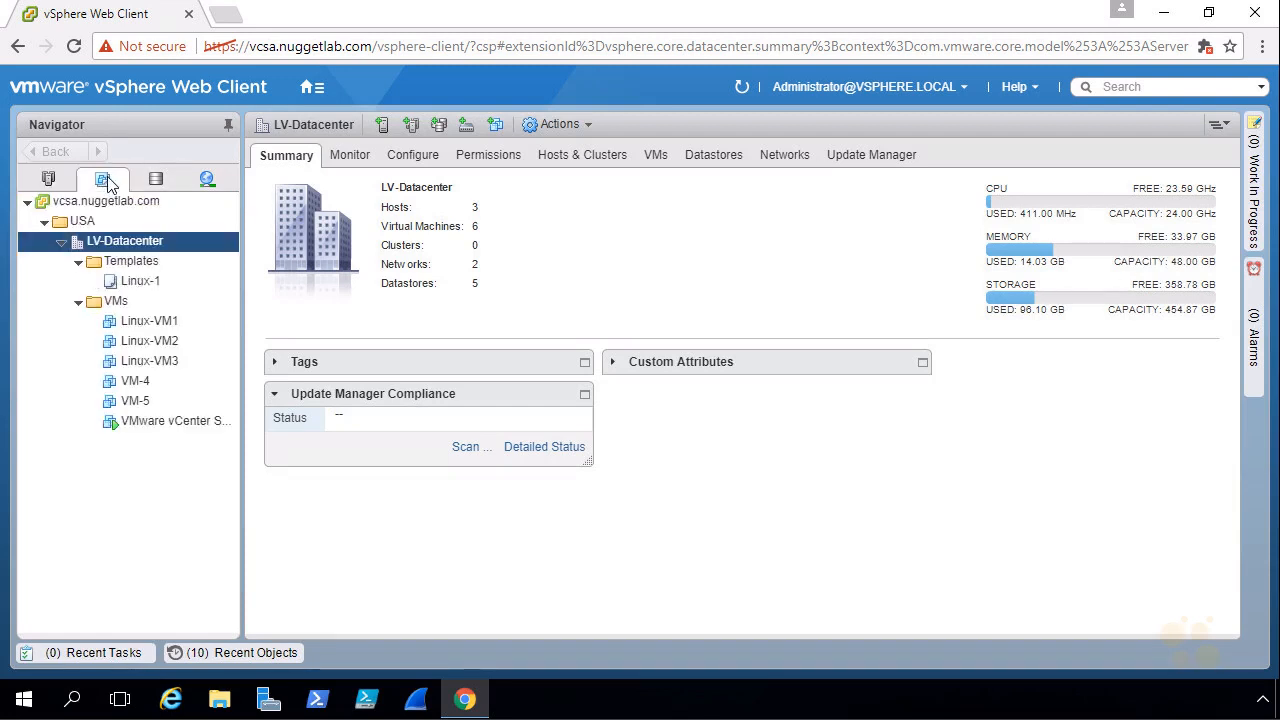
{"action": "left_click", "coordinate": [134, 400]}
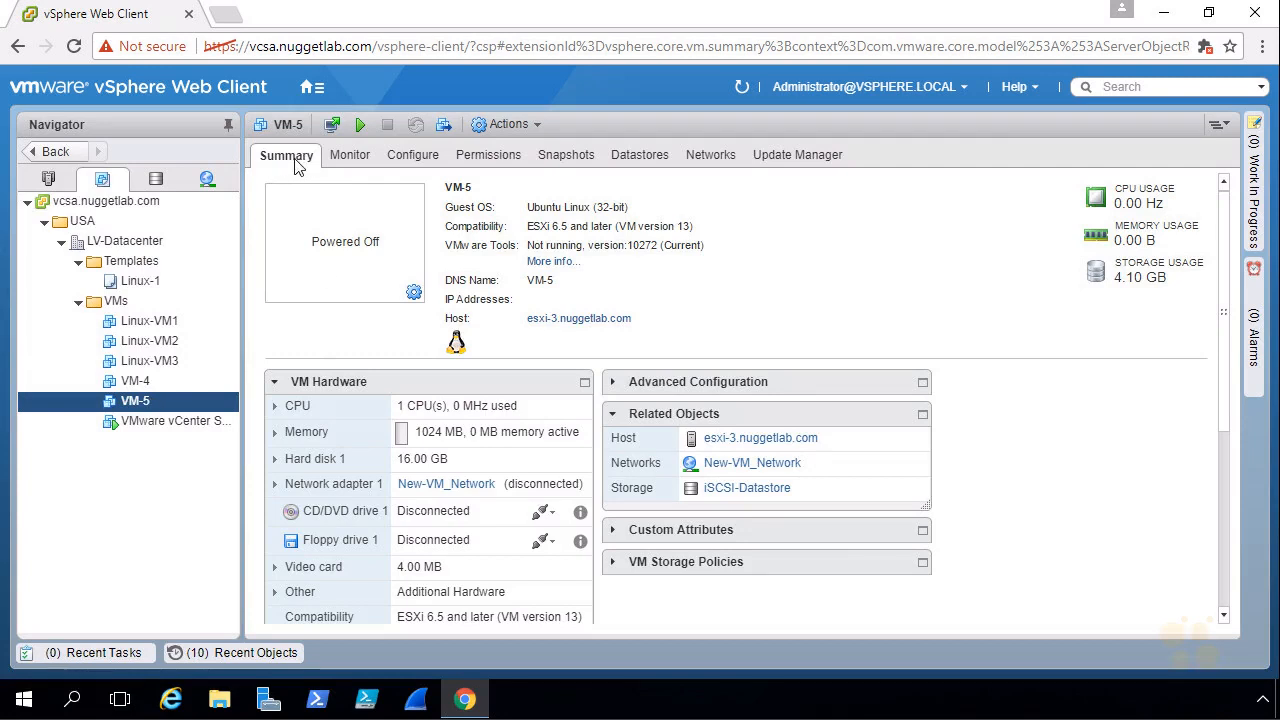
{"action": "mouse_move", "coordinate": [624, 428]}
{"action": "left_mouse_down"}
{"action": "mouse_move", "coordinate": [669, 431]}
{"action": "mouse_move", "coordinate": [631, 436]}
{"action": "left_mouse_up"}
{"action": "mouse_move", "coordinate": [828, 424]}
{"action": "left_mouse_down"}
{"action": "mouse_move", "coordinate": [784, 425]}
{"action": "mouse_move", "coordinate": [800, 422]}
{"action": "left_mouse_up"}
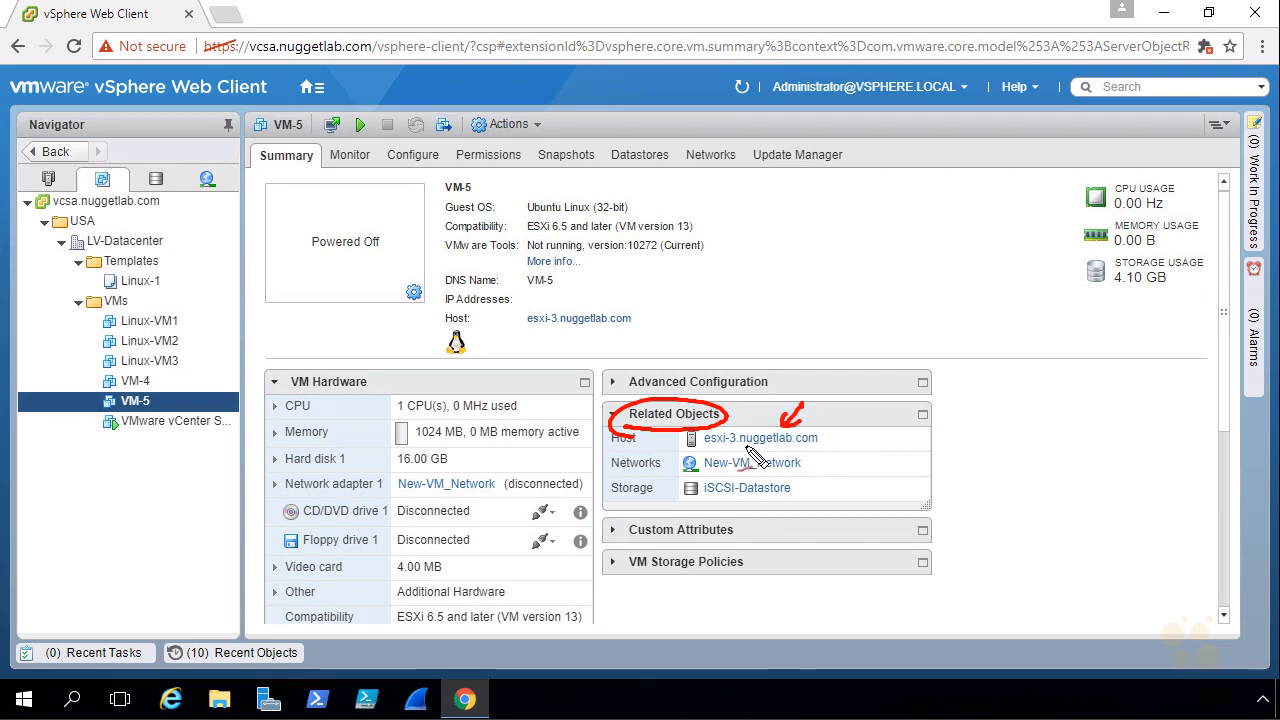
{"action": "mouse_move", "coordinate": [838, 452]}
{"action": "left_mouse_down"}
{"action": "mouse_move", "coordinate": [818, 465]}
{"action": "mouse_move", "coordinate": [814, 495]}
{"action": "left_mouse_up"}
{"action": "left_click_drag", "start_coordinate": [813, 487], "coordinate": [824, 497]}
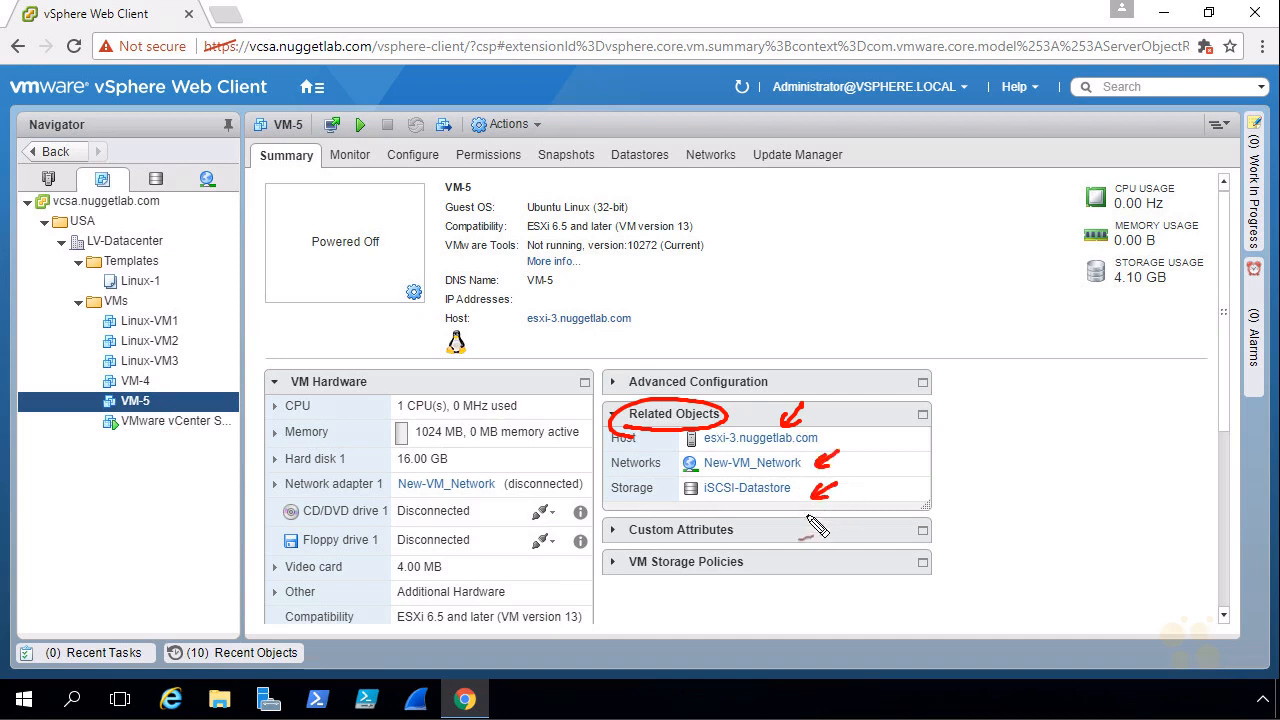
{"action": "key", "text": "Escape"}
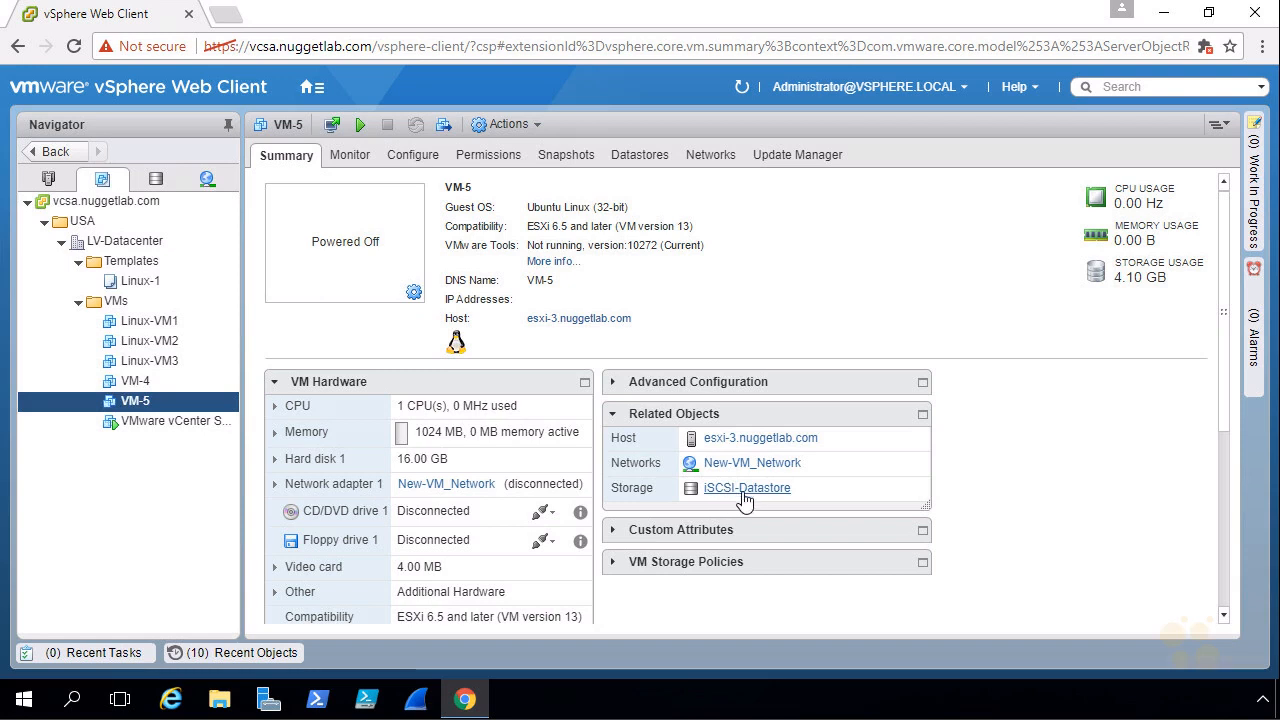
Browse VM-5's iSCSI-Datastore files and open the VM-5 folder to view its files.
{"action": "left_click", "coordinate": [640, 160]}
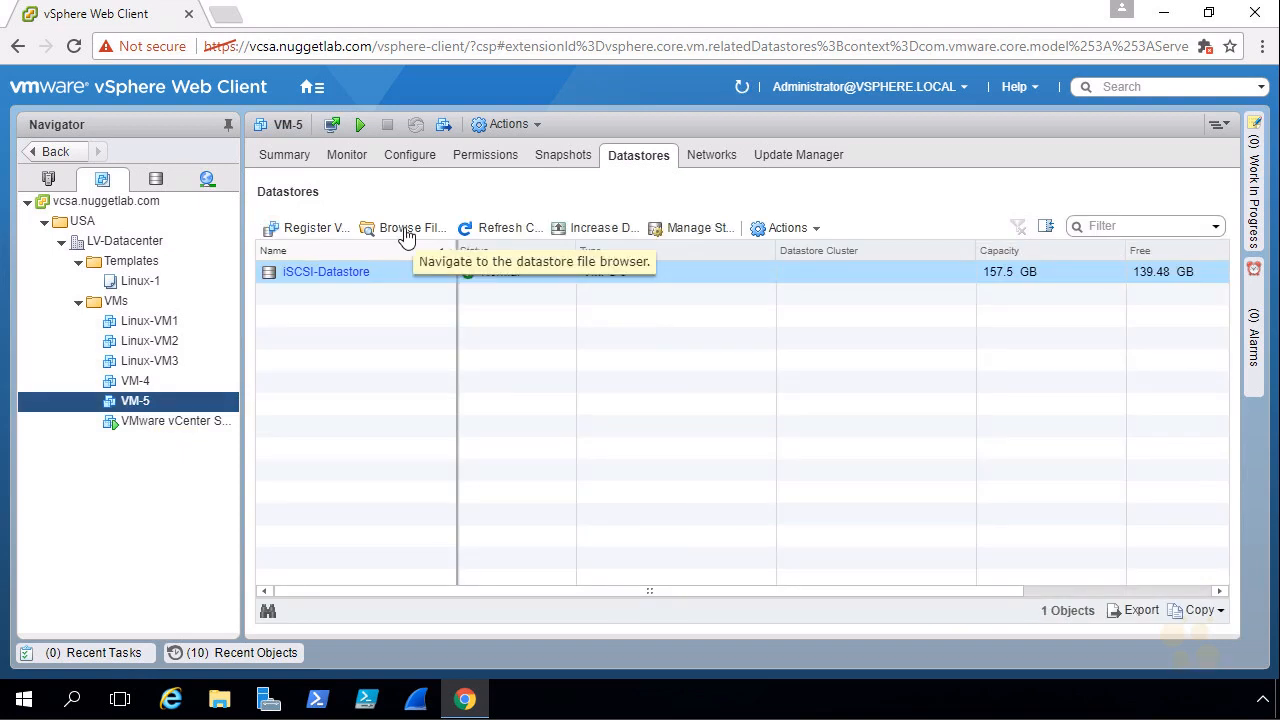
{"action": "left_click", "coordinate": [403, 230]}
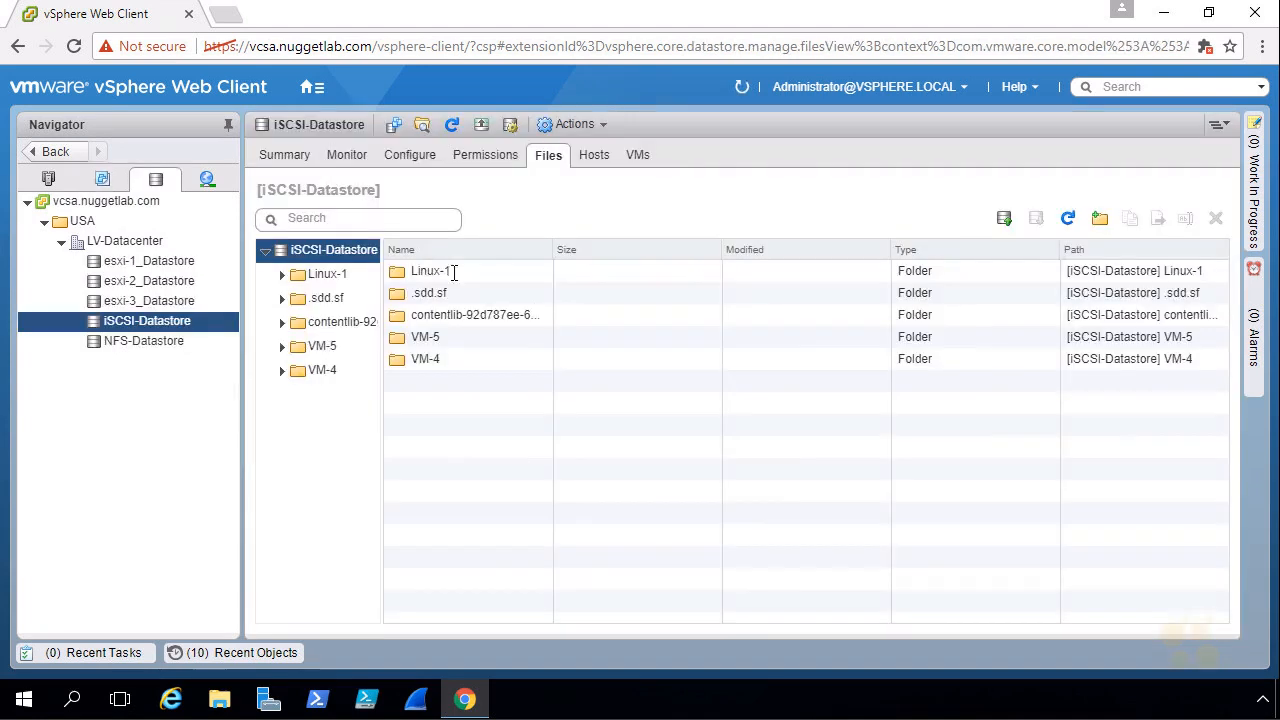
{"action": "left_click", "coordinate": [330, 350]}
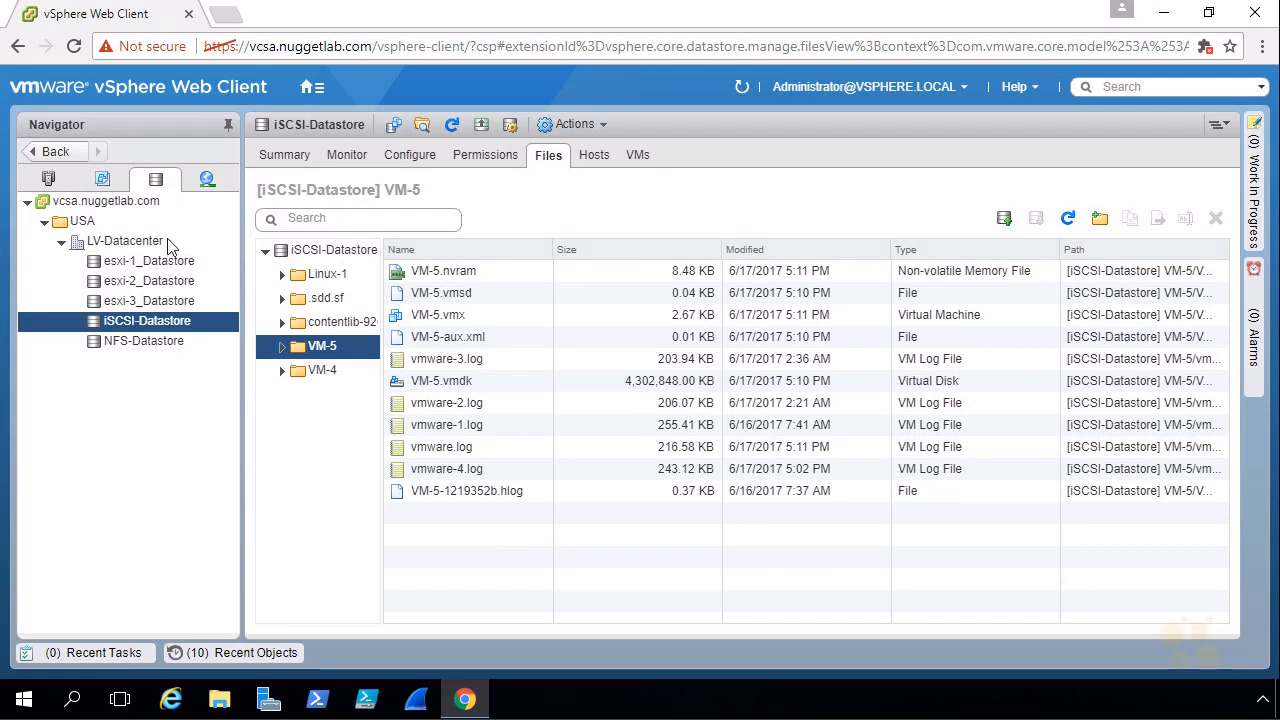
Return to VM-5 in the VMs and Templates view and switch the browser to full screen.
{"action": "left_click", "coordinate": [103, 180]}
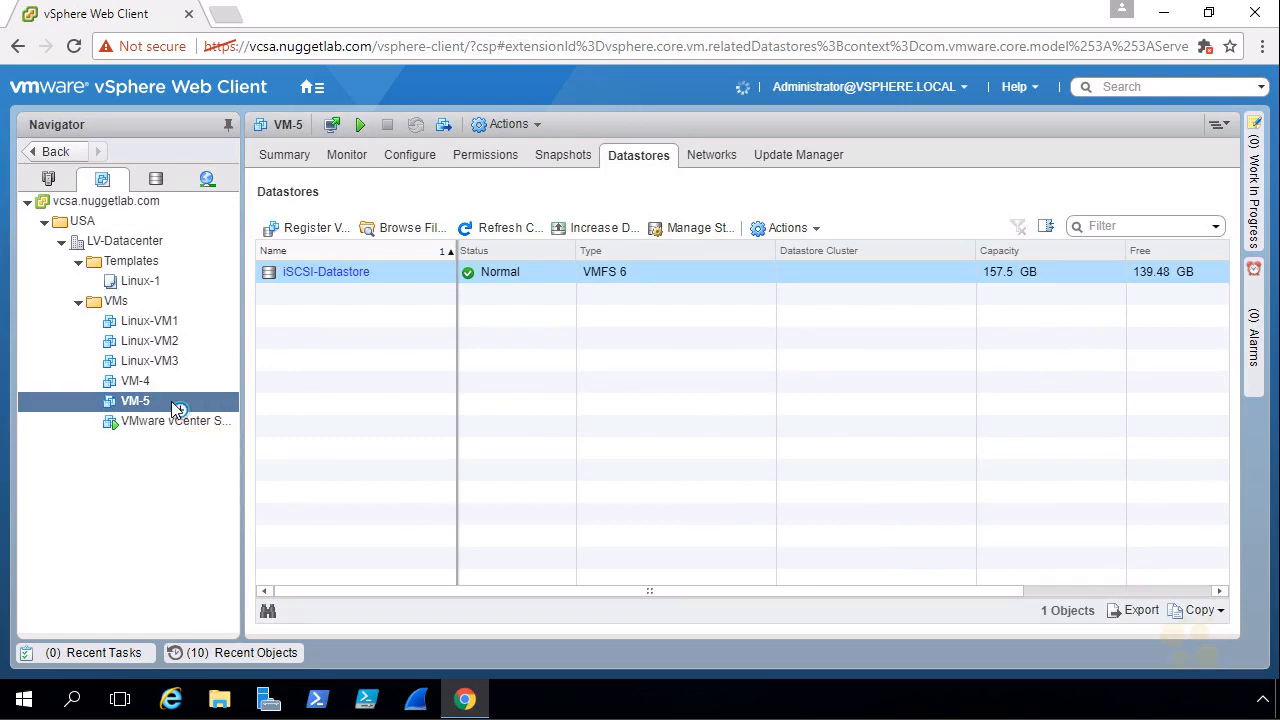
{"action": "left_click", "coordinate": [1263, 47]}
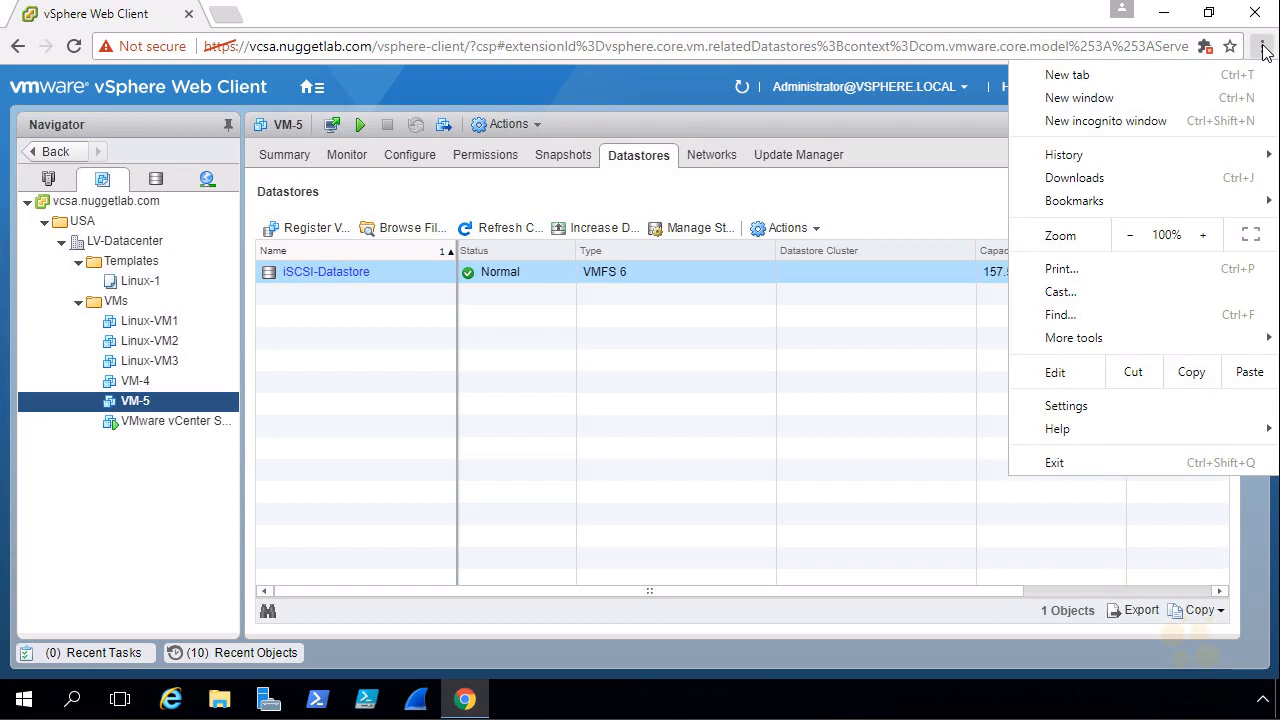
{"action": "left_click", "coordinate": [1250, 234]}
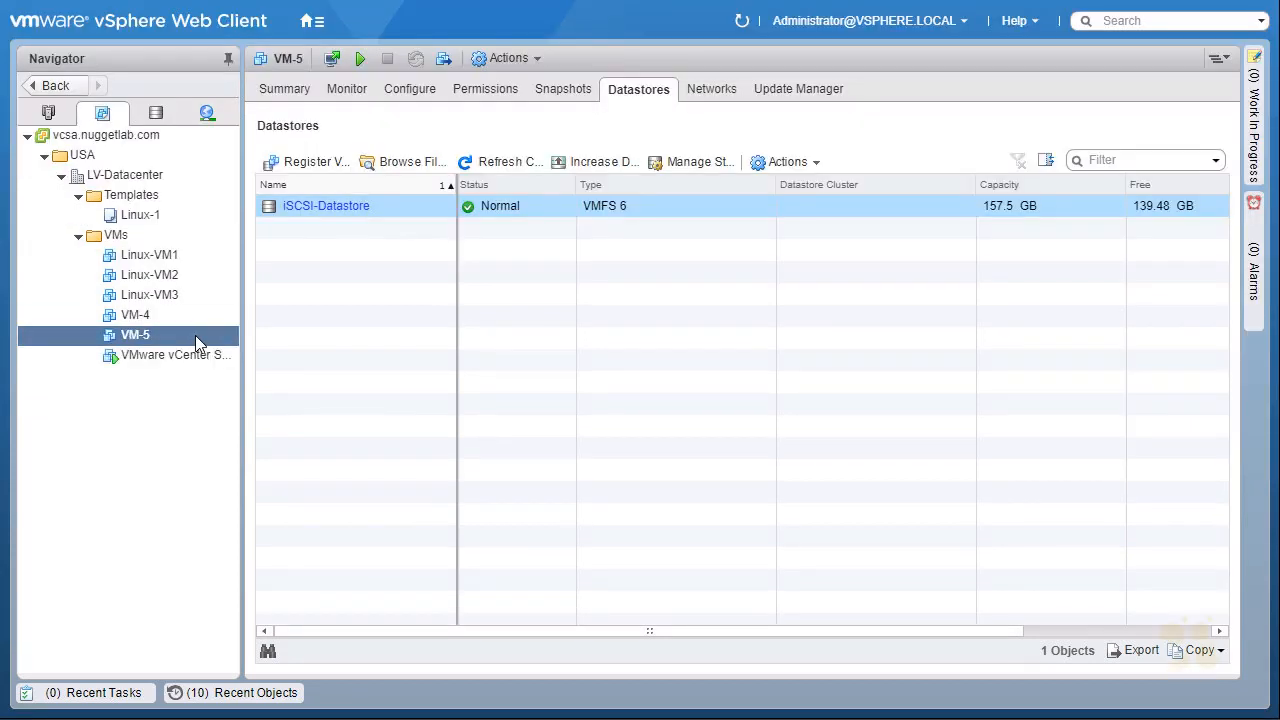
Remove VM-5 from the inventory, confirming the removal.
{"action": "right_click", "coordinate": [196, 336]}
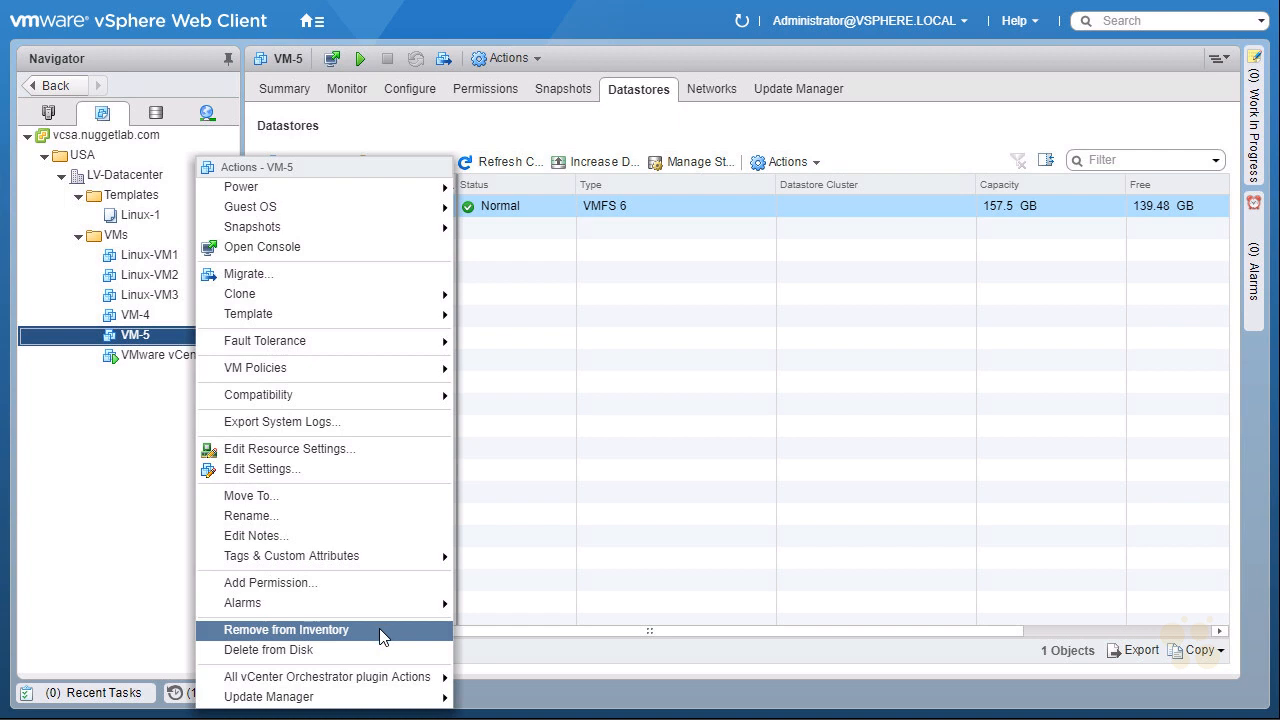
{"action": "left_click", "coordinate": [379, 628]}
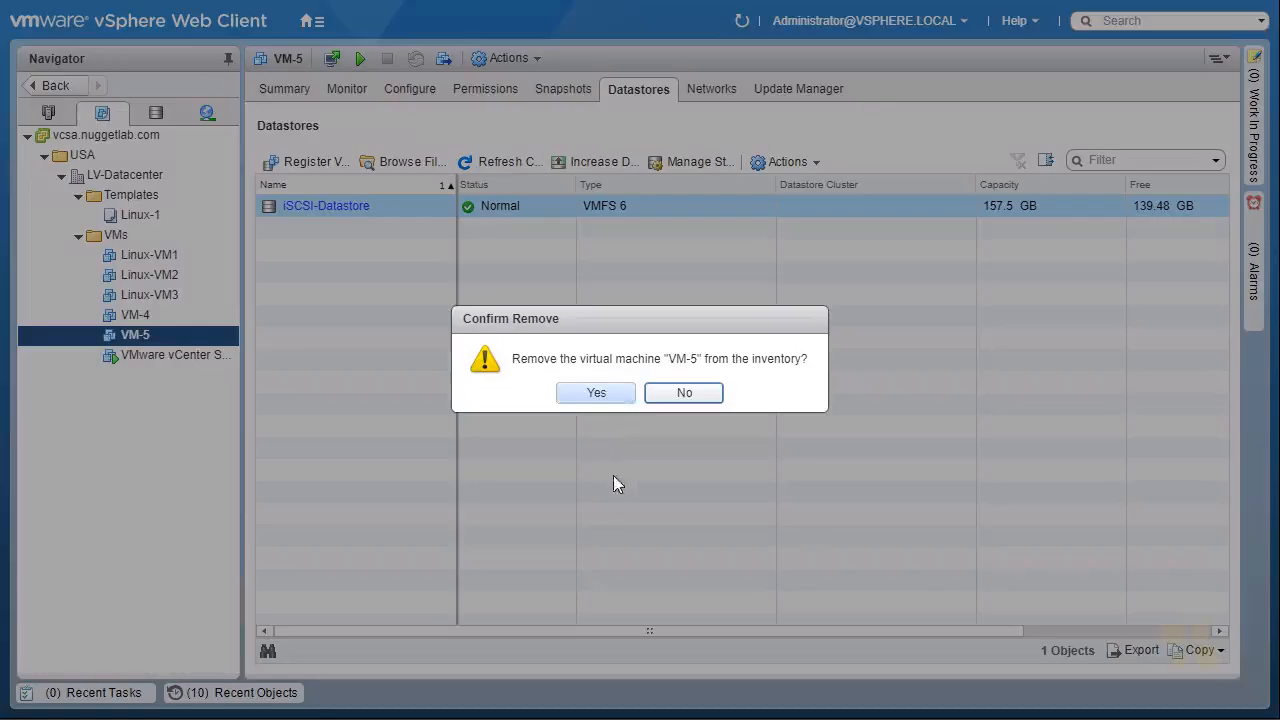
{"action": "left_click", "coordinate": [611, 395]}
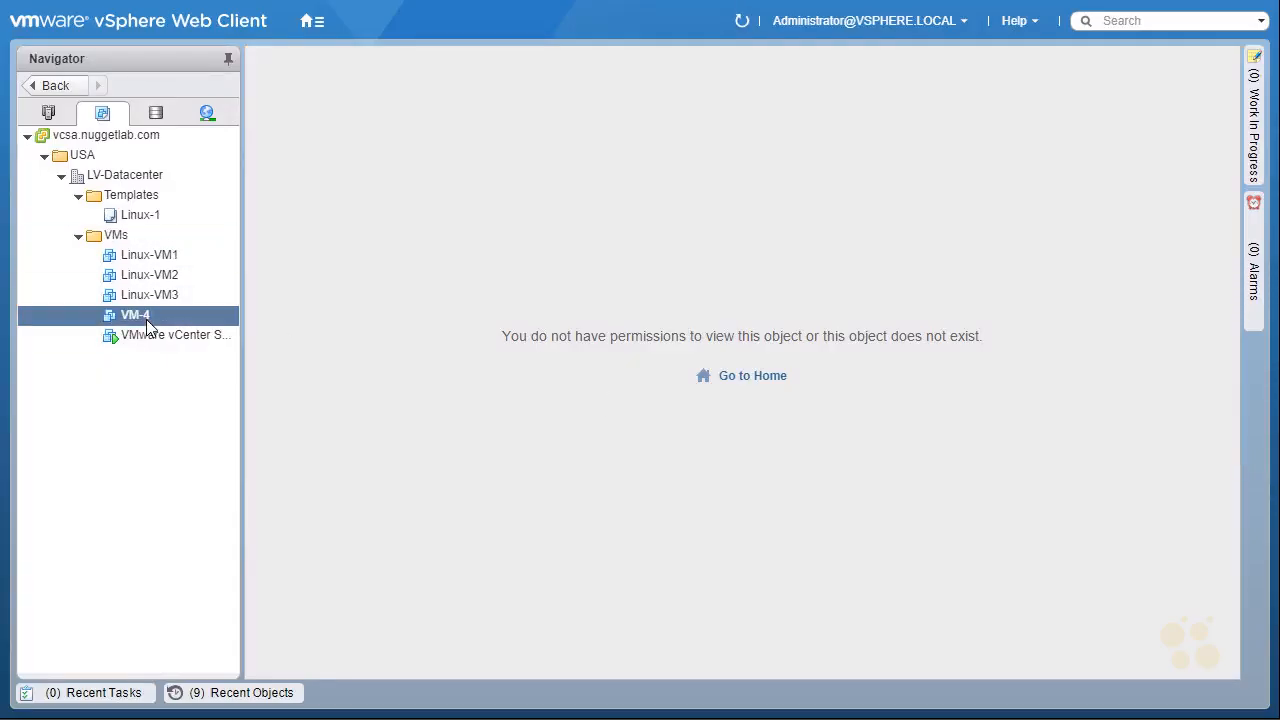
Refresh the iSCSI-Datastore file browser in the Storage view and open the VM-5 folder.
{"action": "left_click", "coordinate": [115, 237]}
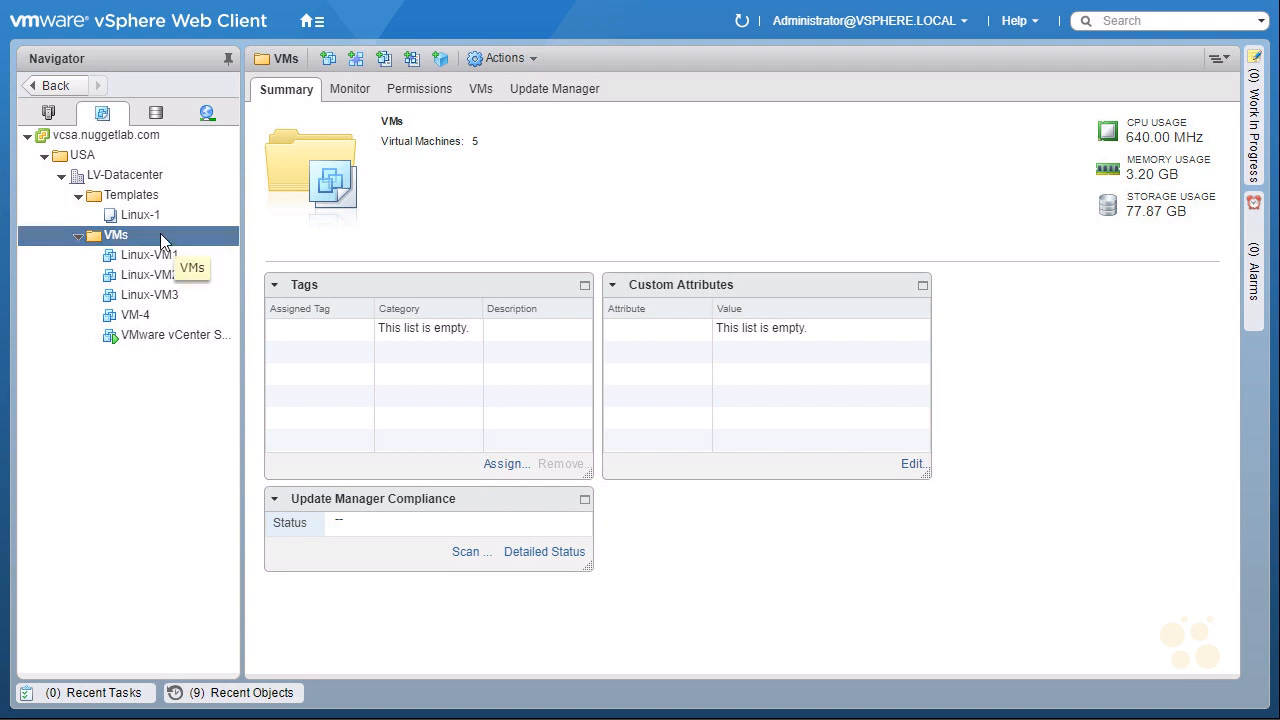
{"action": "left_click", "coordinate": [157, 115]}
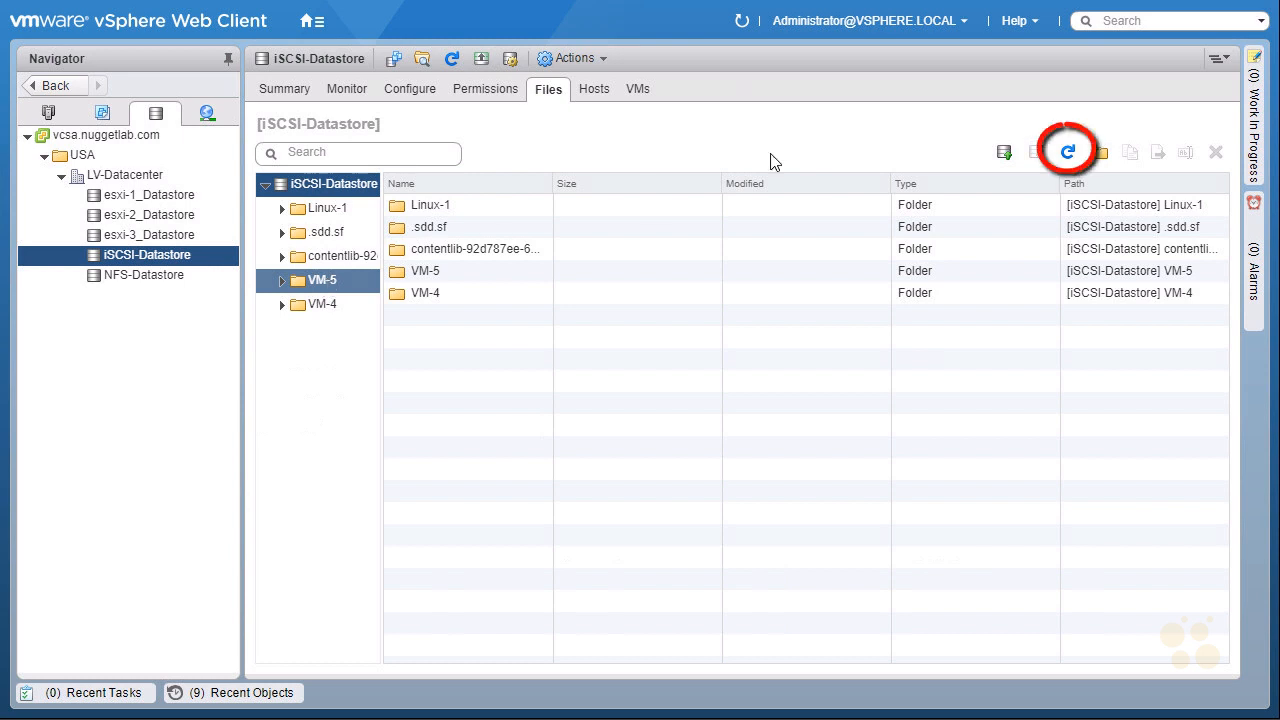
{"action": "left_click", "coordinate": [1068, 158]}
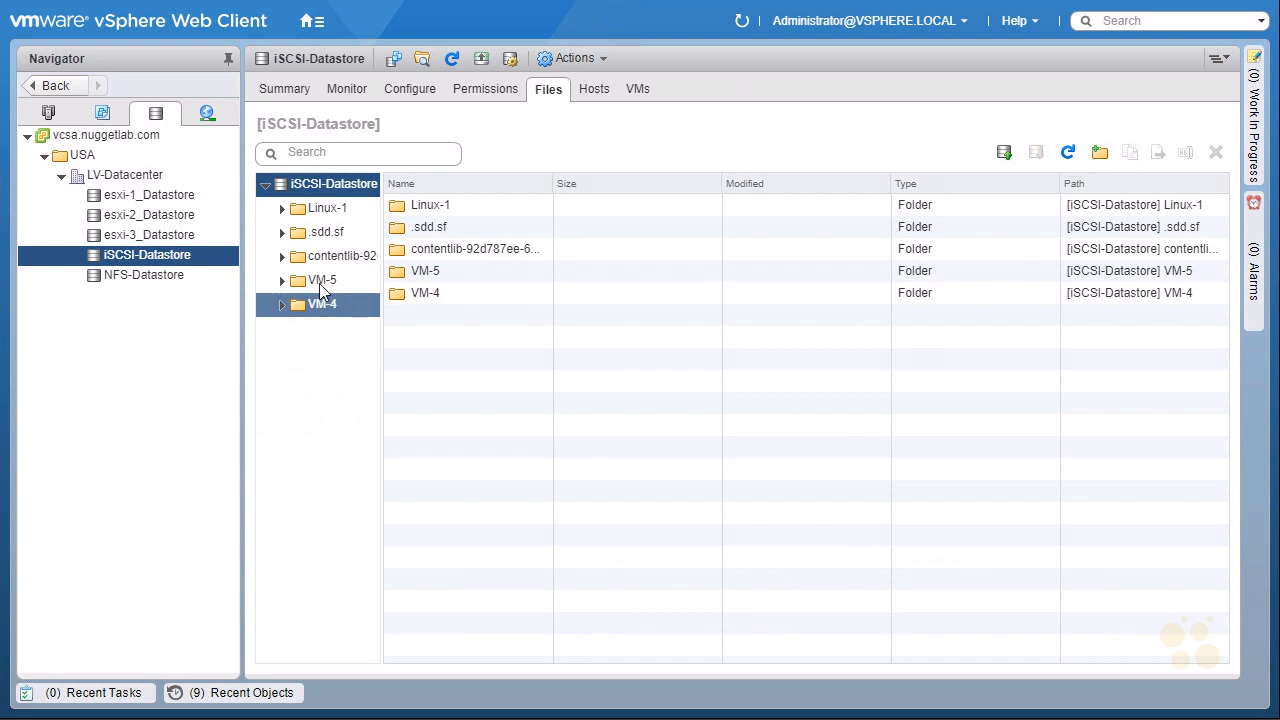
{"action": "left_click", "coordinate": [335, 277]}
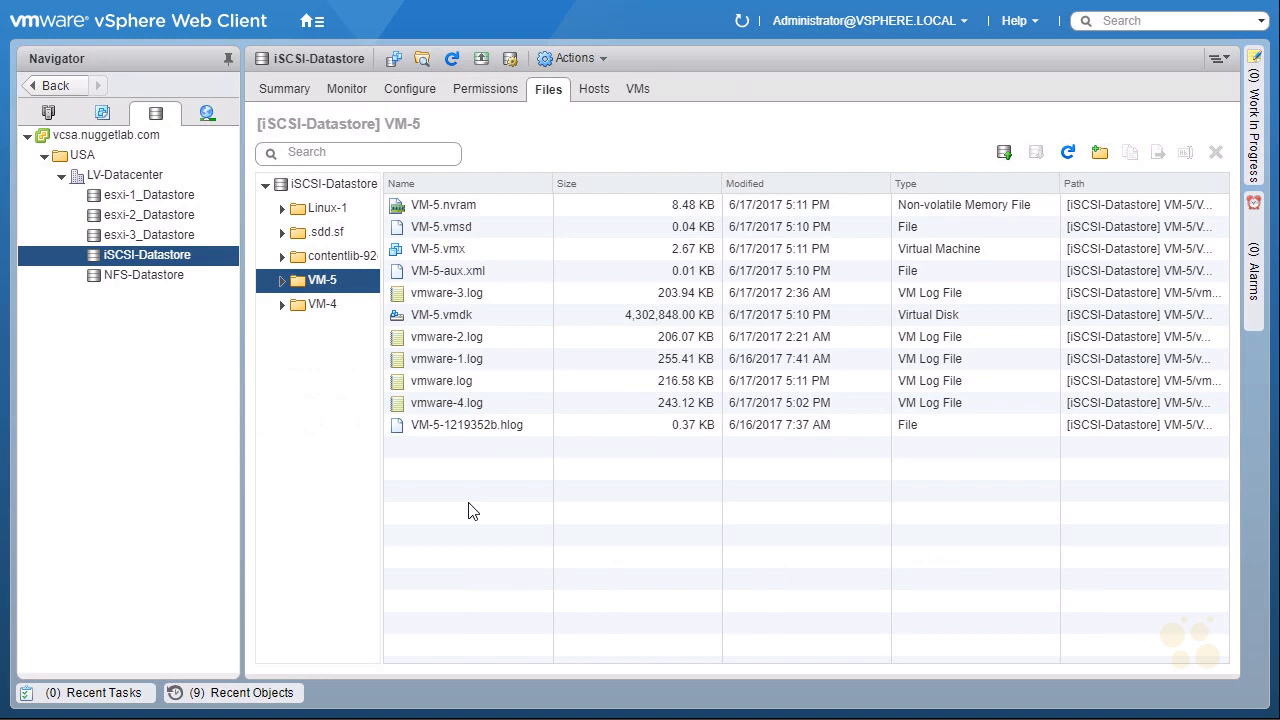
Register VM-5.vmx as VM-5 in the VMs folder of LV-Datacenter on host esxi-3.nuggetlab.com.
{"action": "right_click", "coordinate": [480, 253]}
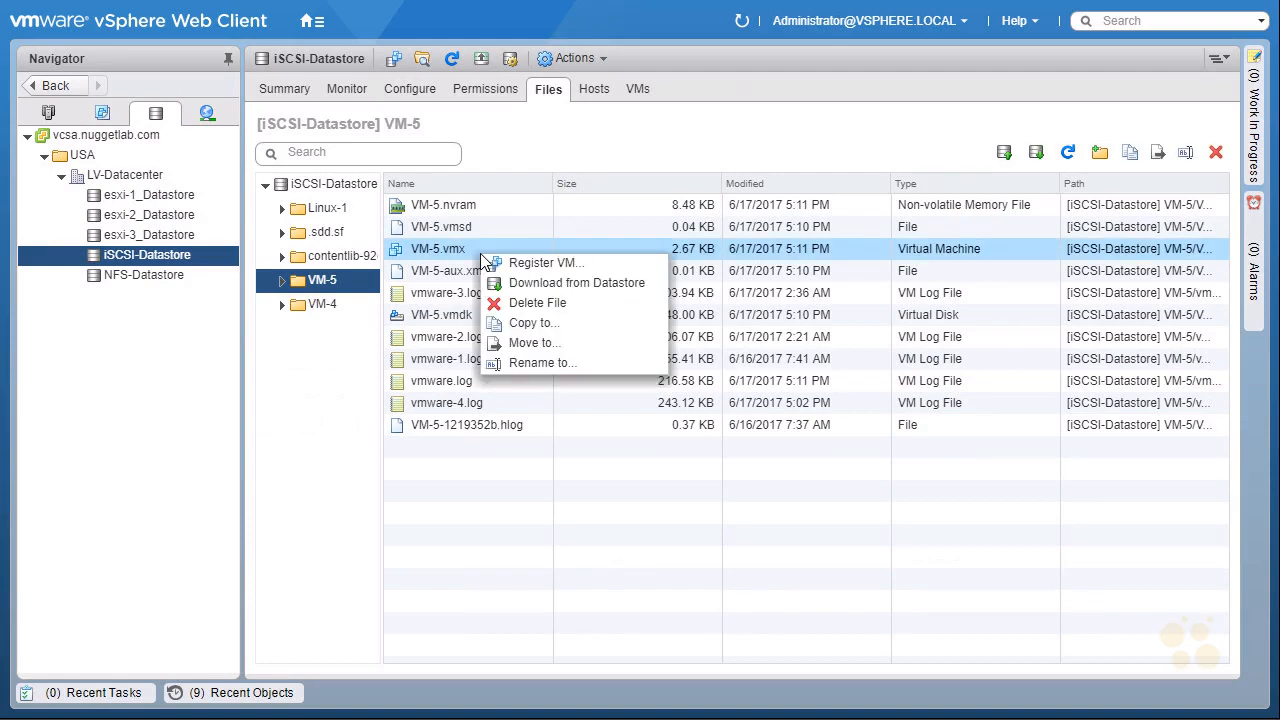
{"action": "left_click", "coordinate": [600, 263]}
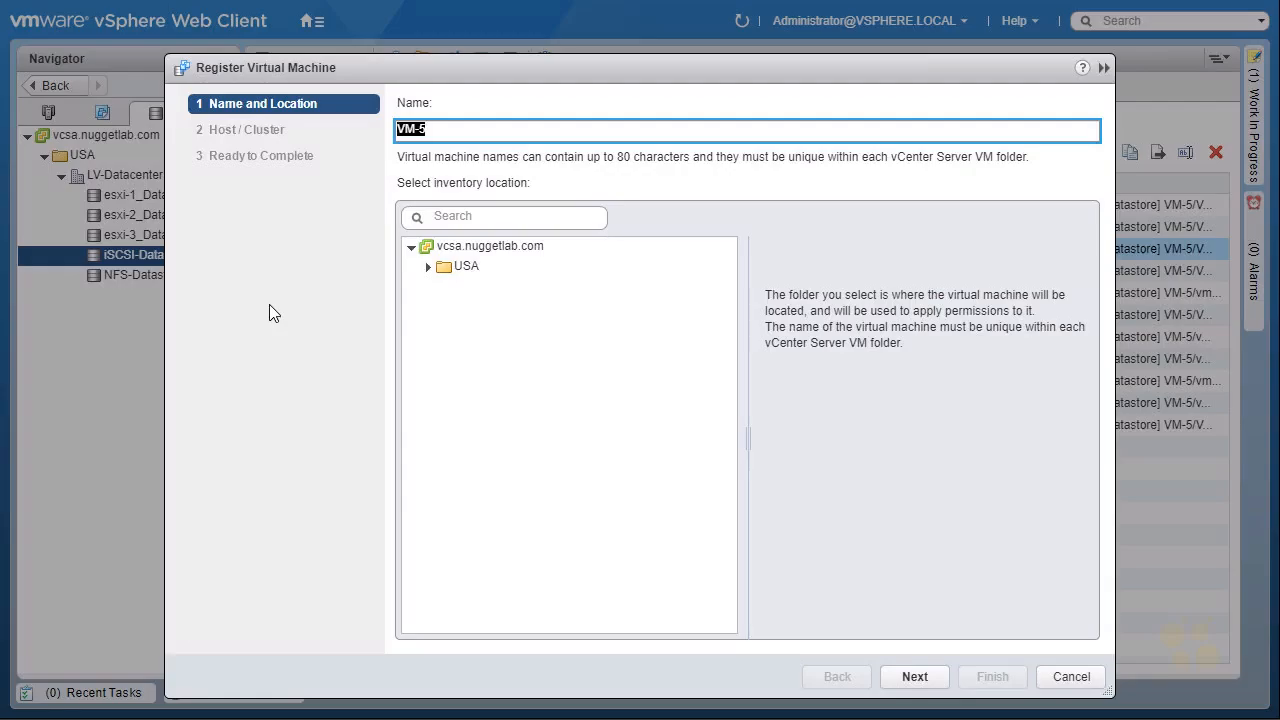
{"action": "left_click", "coordinate": [430, 270]}
{"action": "left_click", "coordinate": [500, 328]}
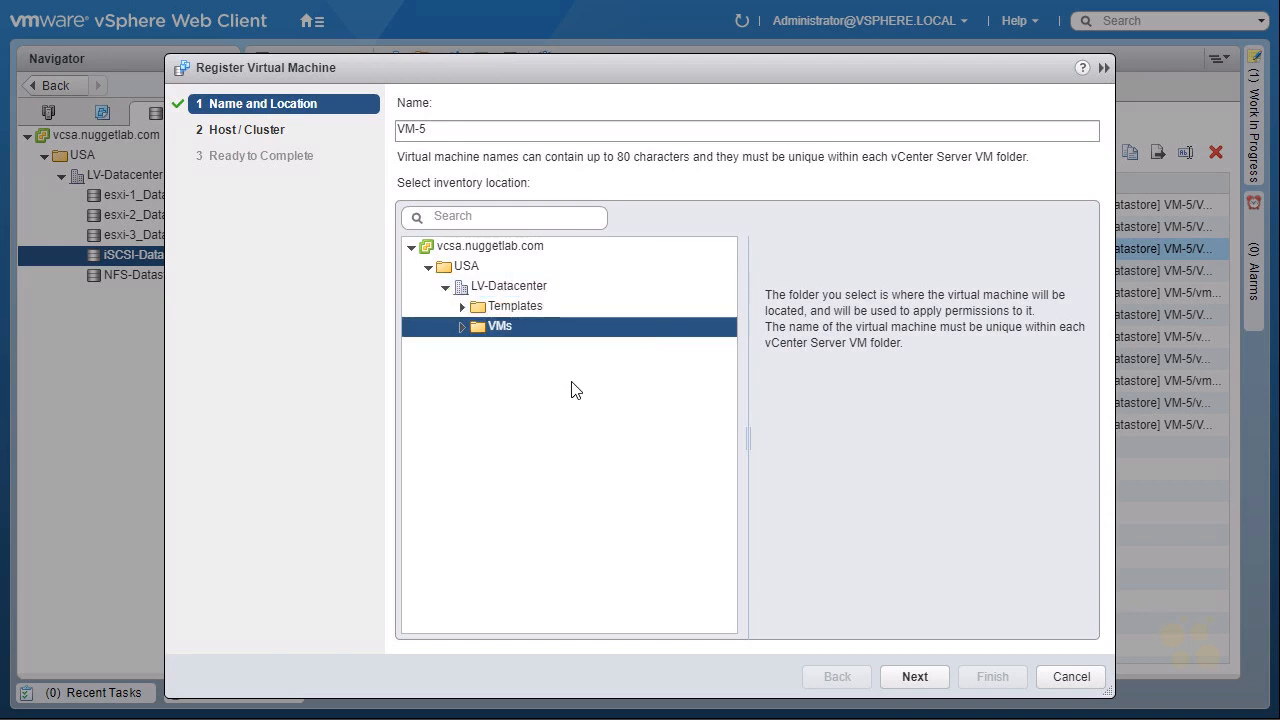
{"action": "left_click", "coordinate": [915, 677]}
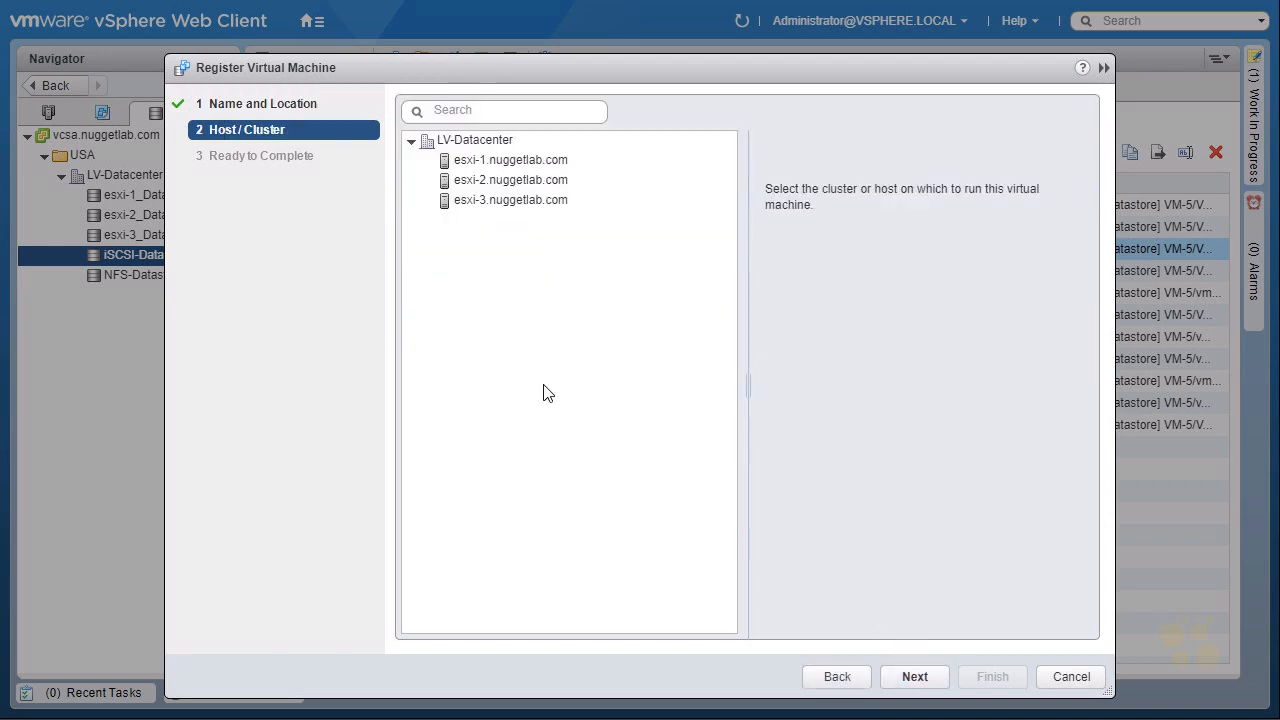
{"action": "left_click", "coordinate": [490, 199]}
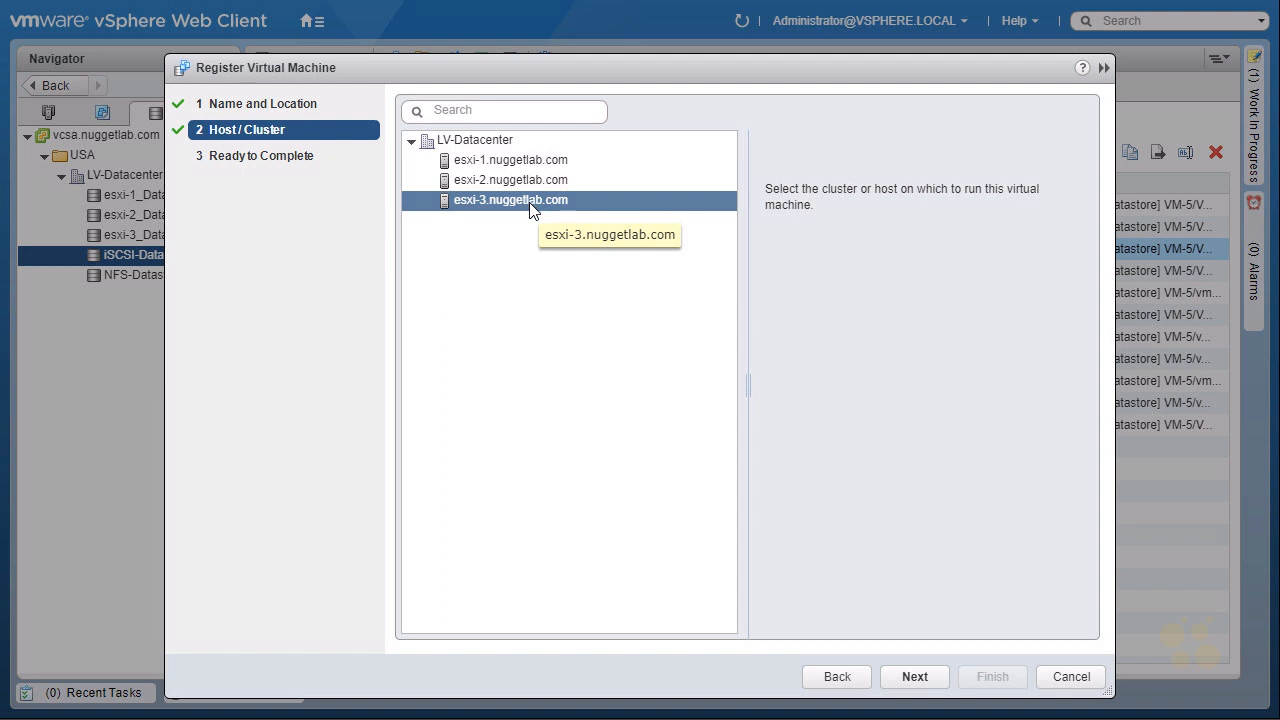
{"action": "left_click", "coordinate": [916, 678]}
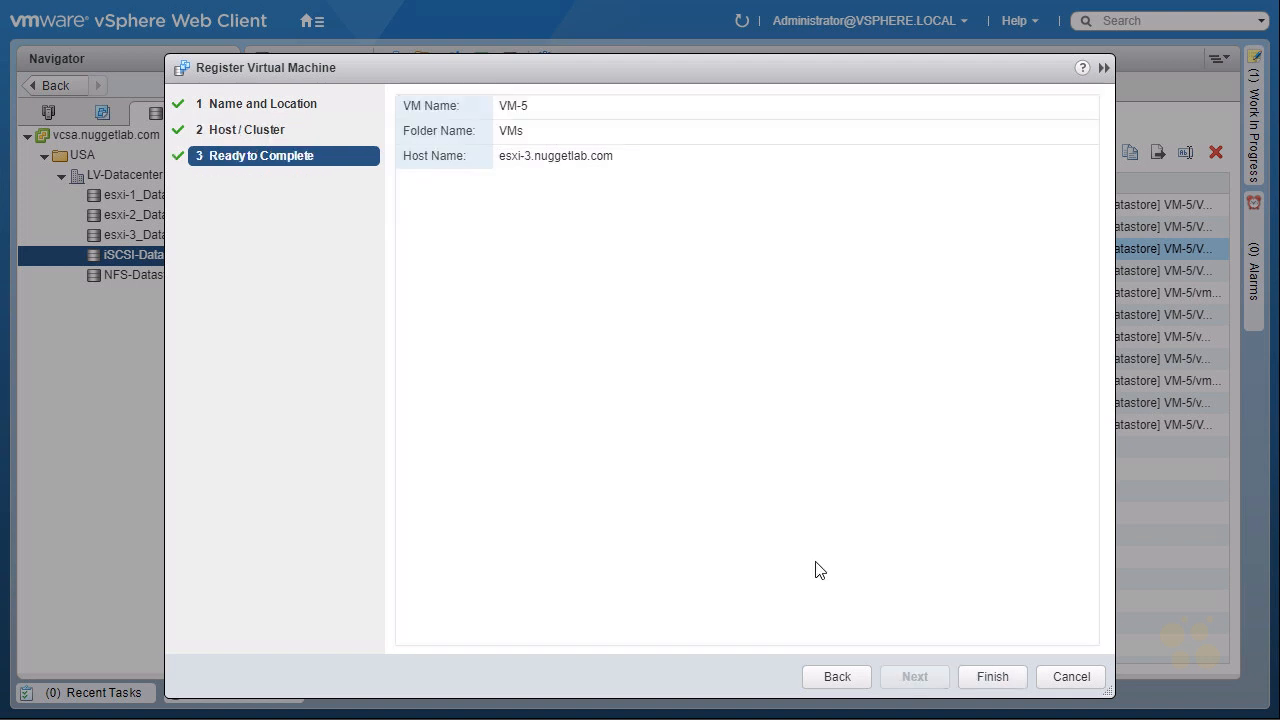
{"action": "left_click", "coordinate": [993, 678]}
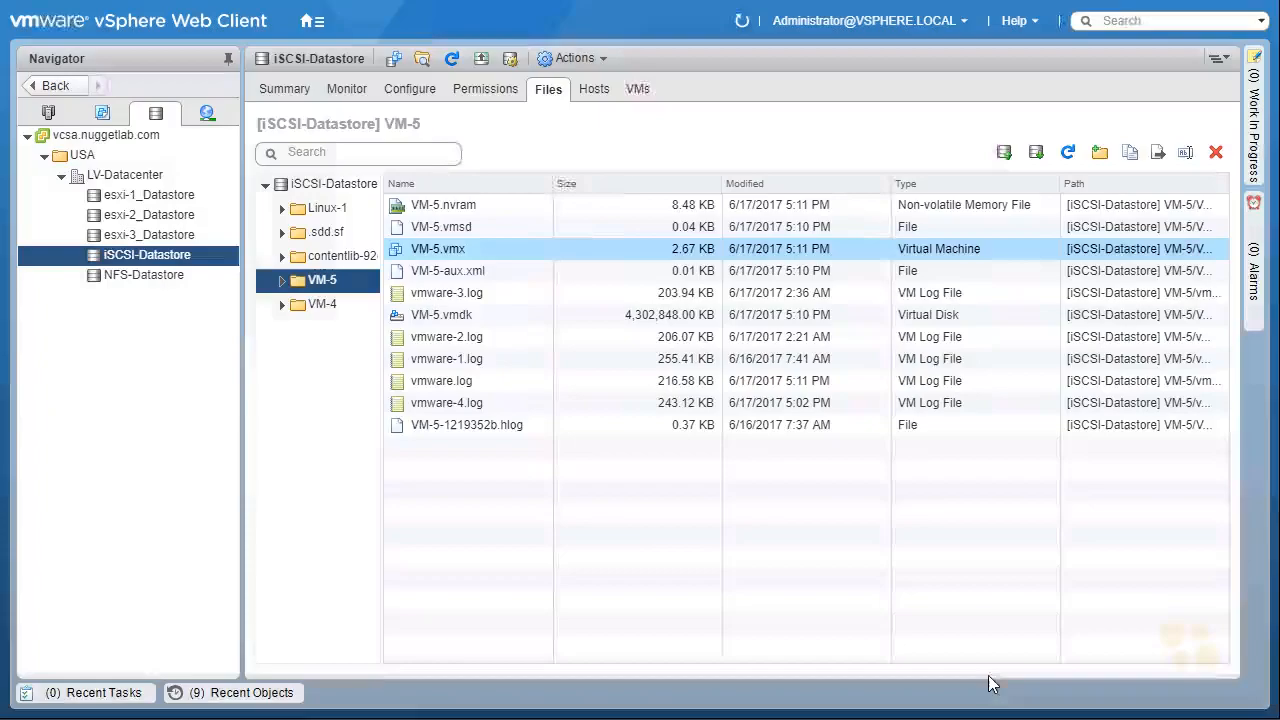
Check the recent tasks list and the VMs folder in the VMs and Templates view.
{"action": "left_click", "coordinate": [106, 700]}
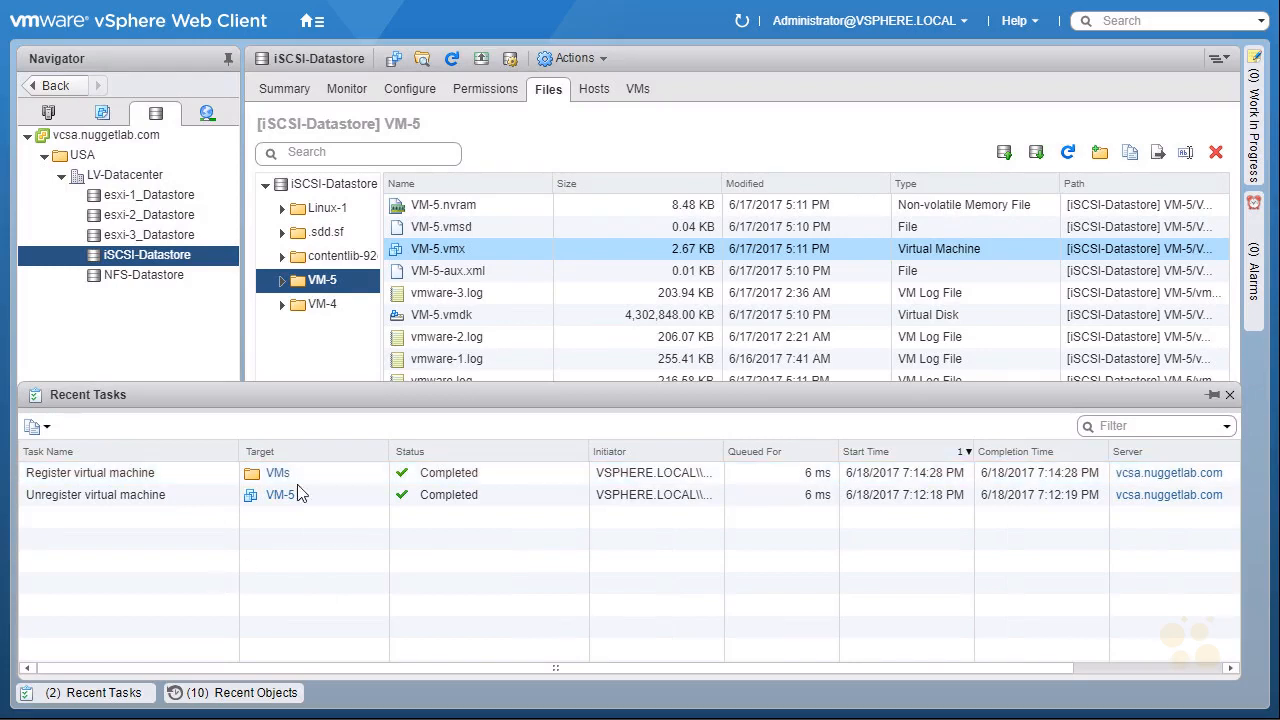
{"action": "left_click", "coordinate": [105, 115]}
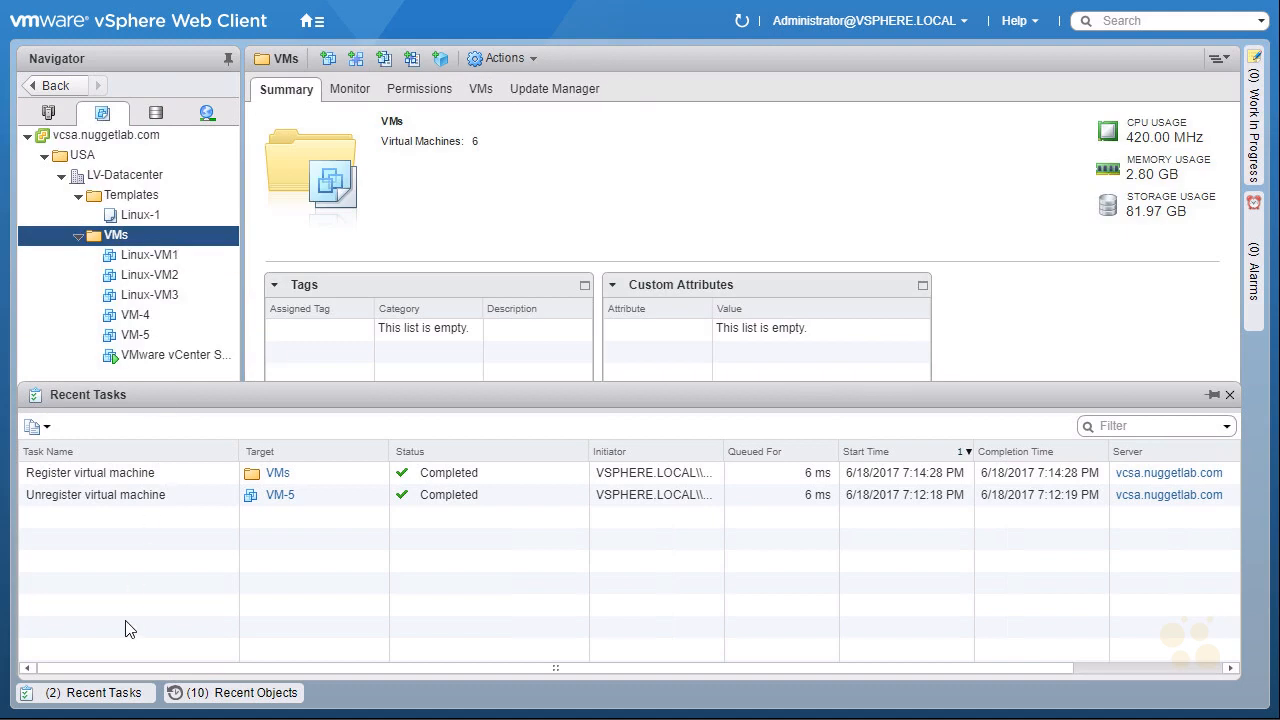
{"action": "left_click", "coordinate": [105, 700]}
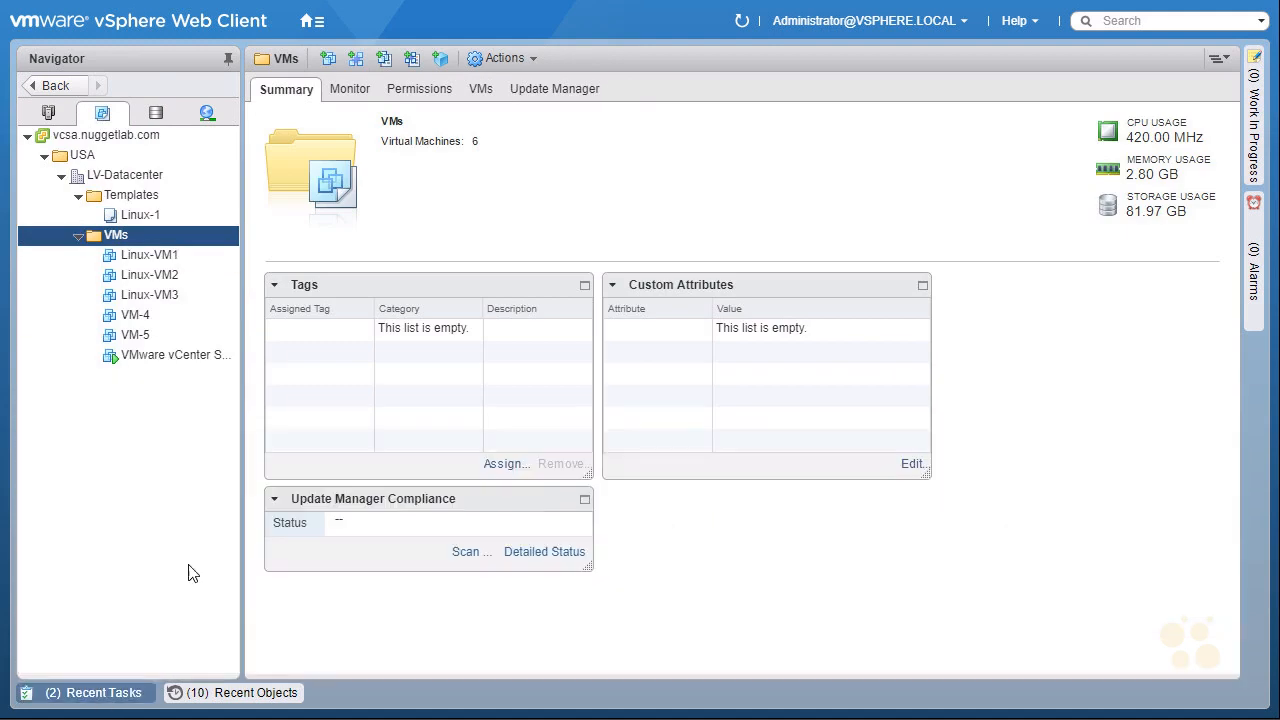
Open VM-5's summary and collapse then expand its VM Hardware panel.
{"action": "left_click", "coordinate": [157, 335]}
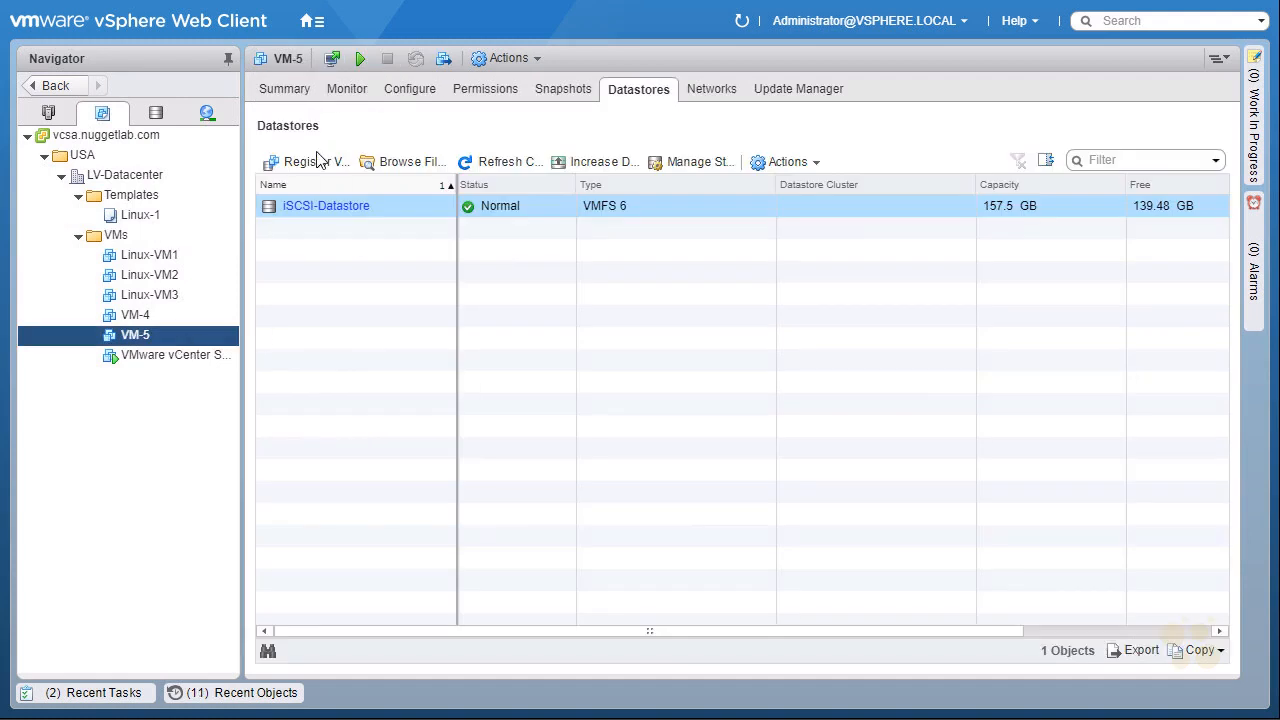
{"action": "left_click", "coordinate": [284, 92]}
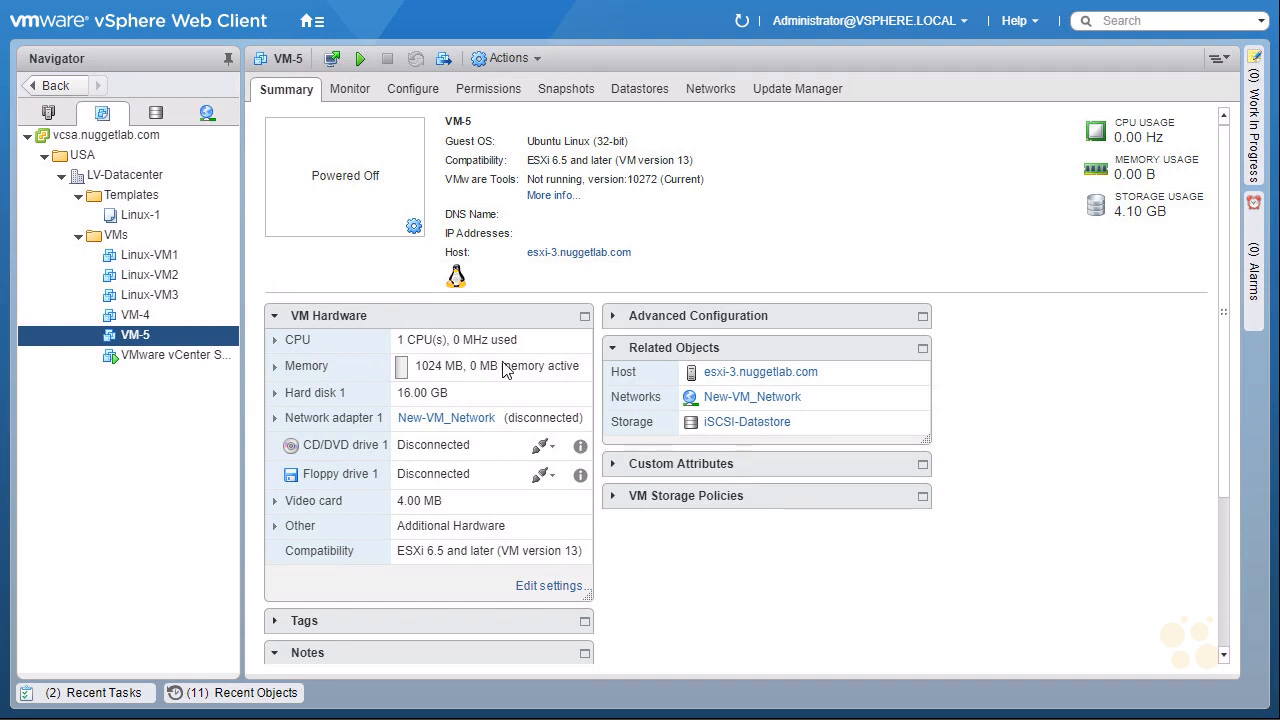
{"action": "left_click", "coordinate": [274, 316]}
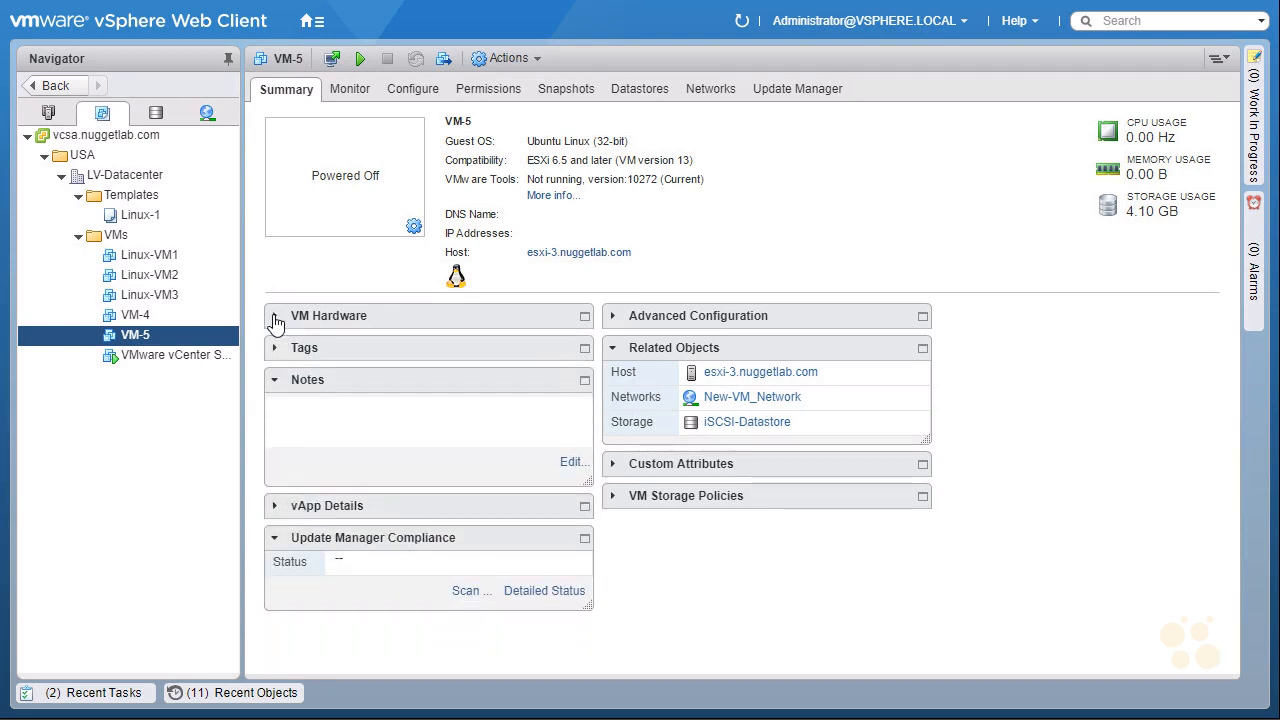
{"action": "left_click", "coordinate": [274, 316]}
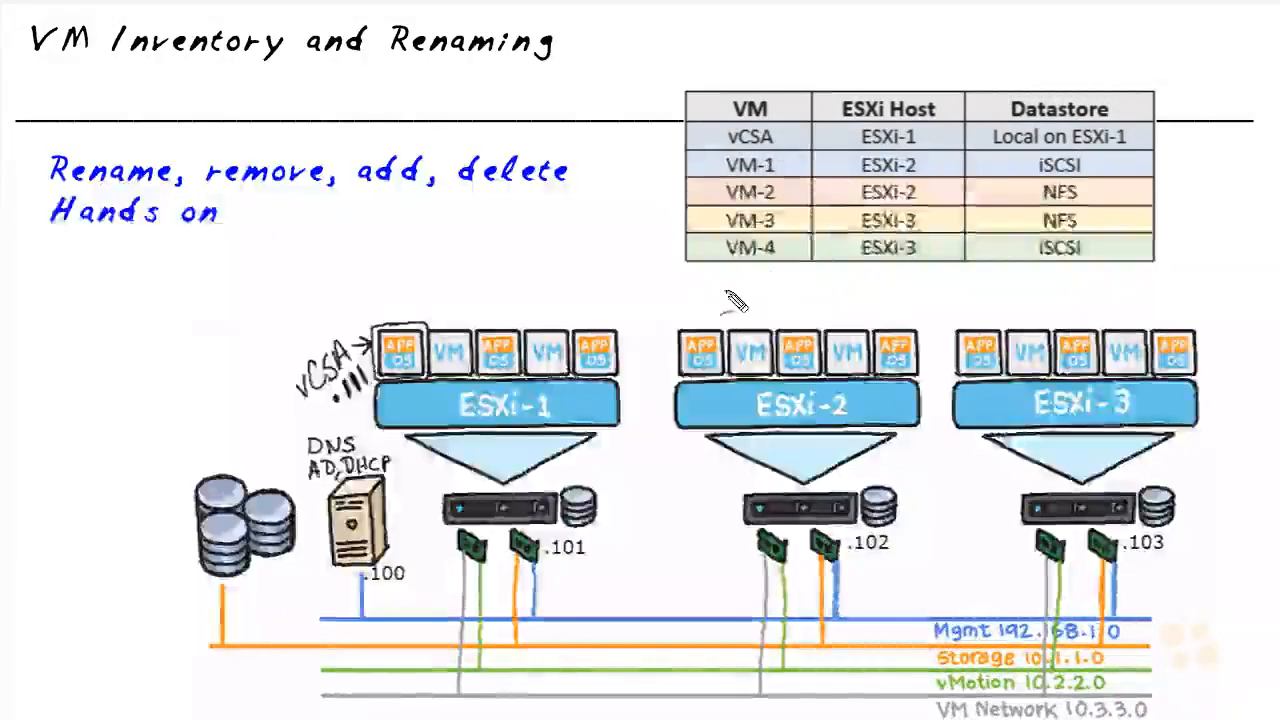
{"action": "mouse_move", "coordinate": [790, 266]}
{"action": "left_mouse_down"}
{"action": "mouse_move", "coordinate": [831, 291]}
{"action": "mouse_move", "coordinate": [784, 286]}
{"action": "mouse_move", "coordinate": [807, 309]}
{"action": "left_mouse_up"}
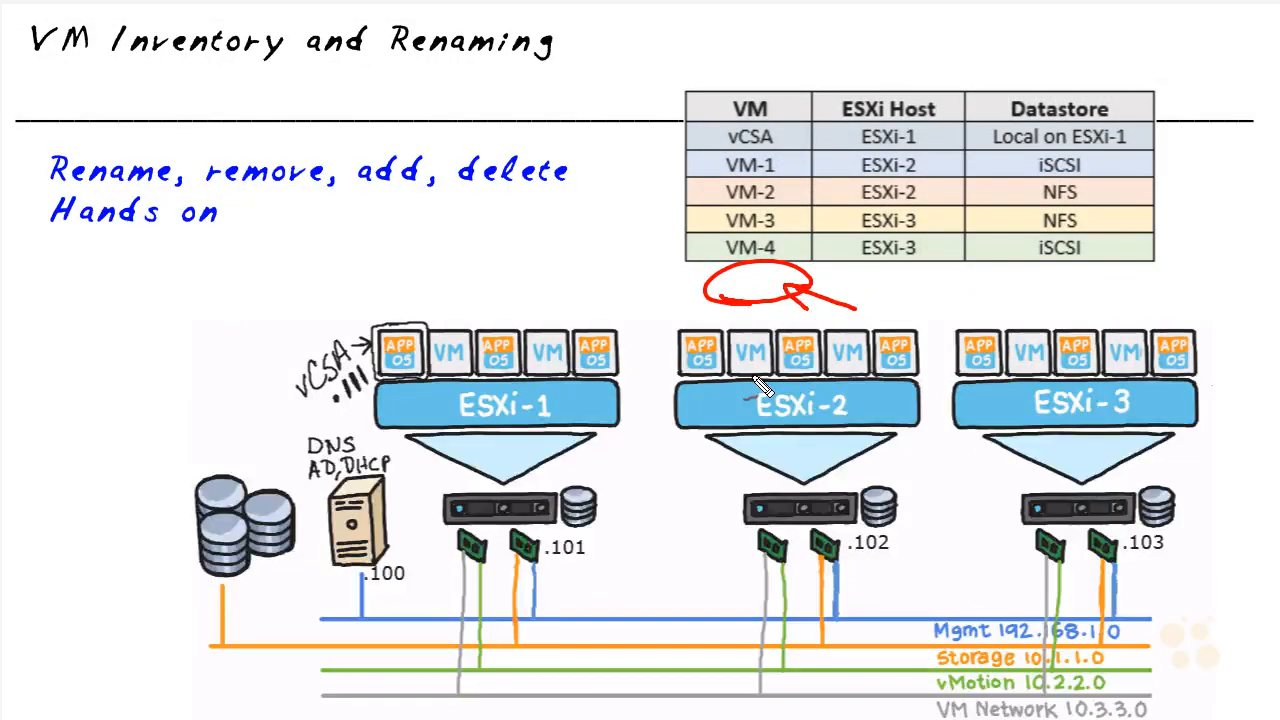
{"action": "left_click_drag", "start_coordinate": [495, 205], "coordinate": [509, 209]}
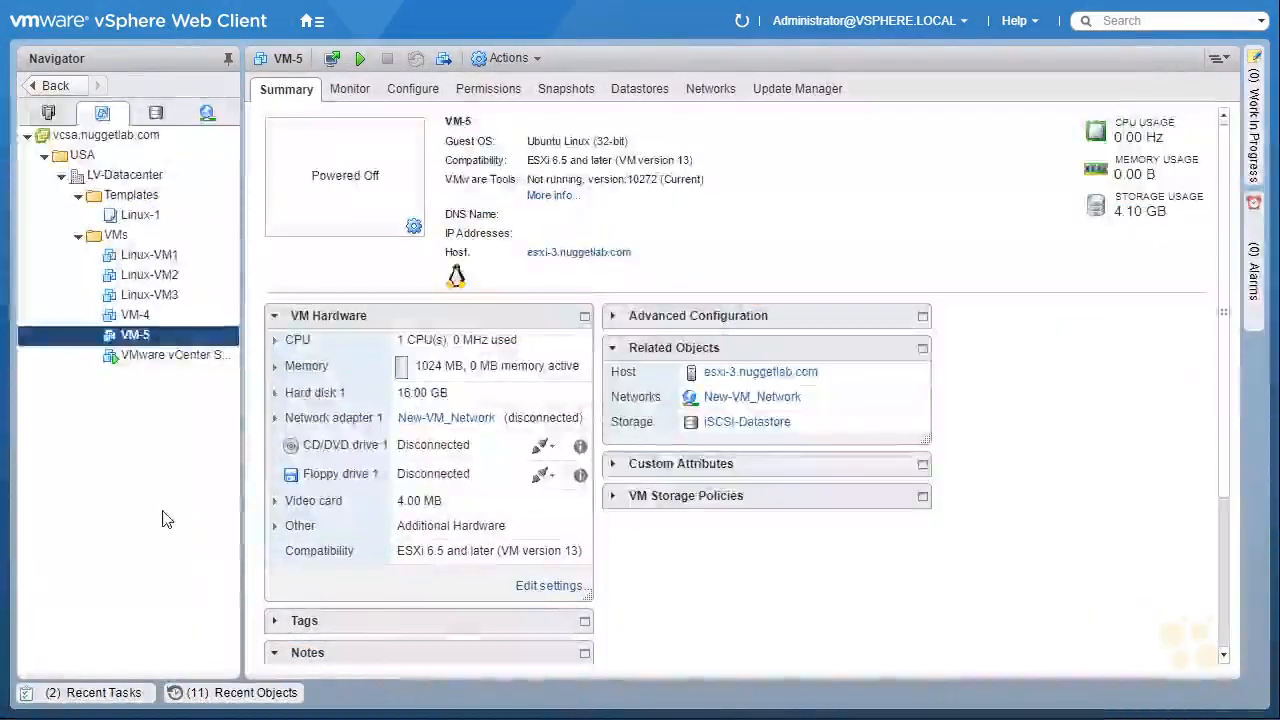
Delete VM-5 from disk, confirming the deletion of the virtual machine and its disks.
{"action": "left_click", "coordinate": [184, 336]}
{"action": "right_click", "coordinate": [186, 340]}
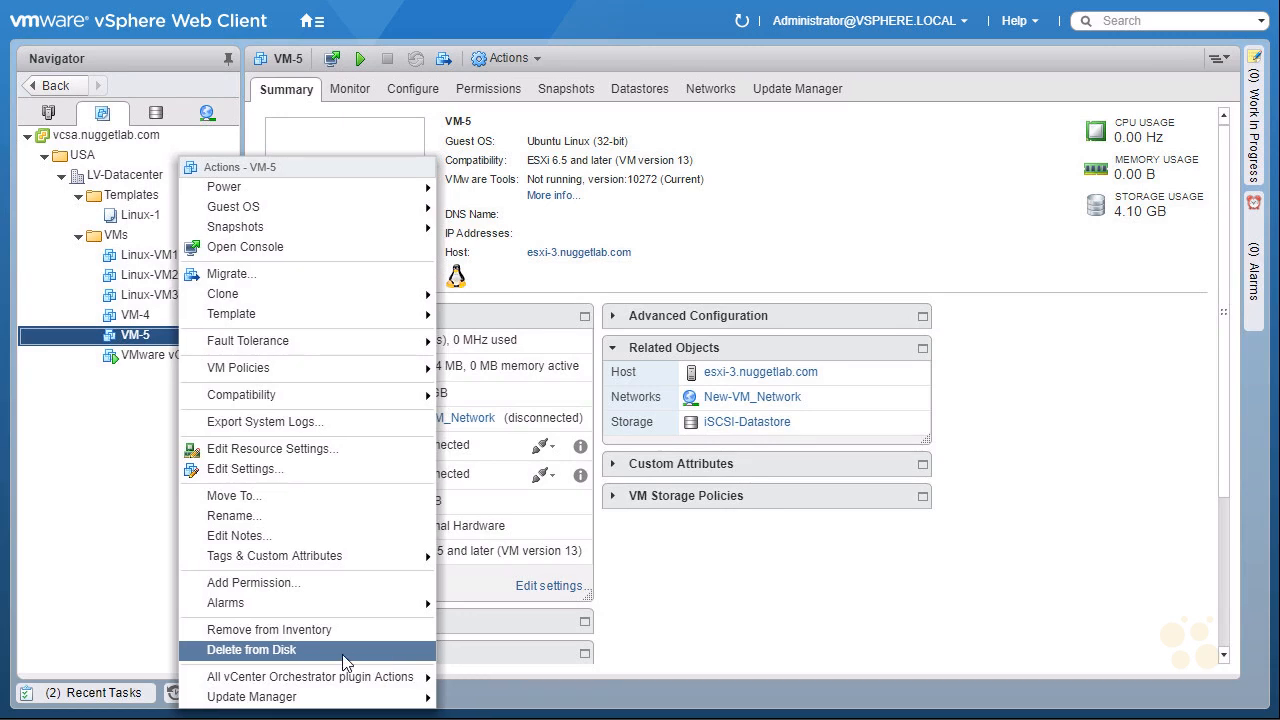
{"action": "left_click", "coordinate": [339, 657]}
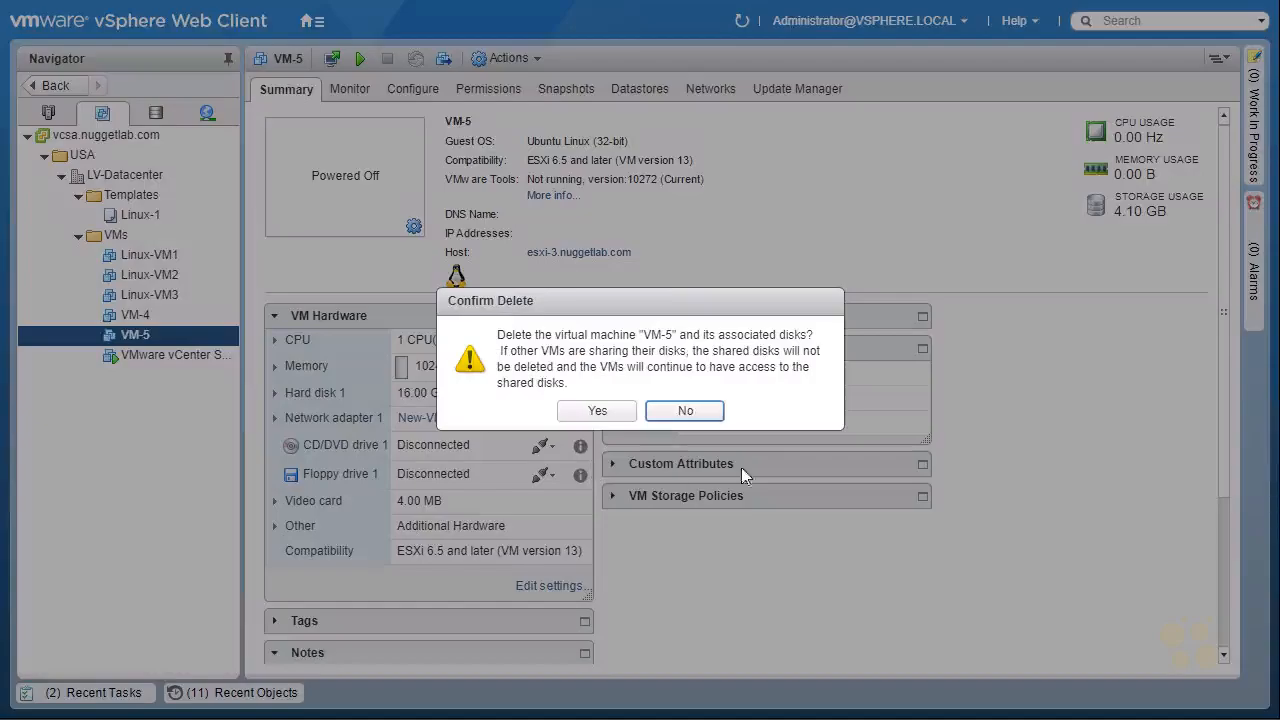
{"action": "left_click", "coordinate": [597, 411]}
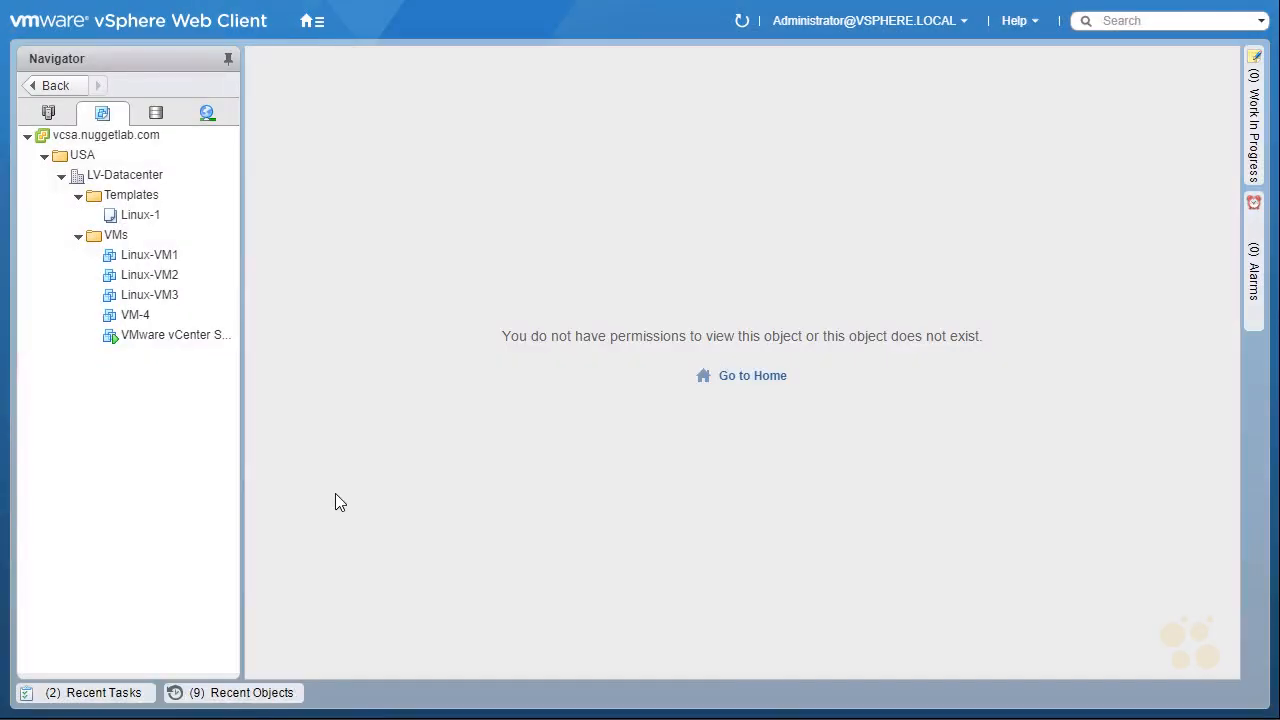
Refresh the iSCSI-Datastore file browser in the Storage view and check its VM folders.
{"action": "left_click", "coordinate": [155, 113]}
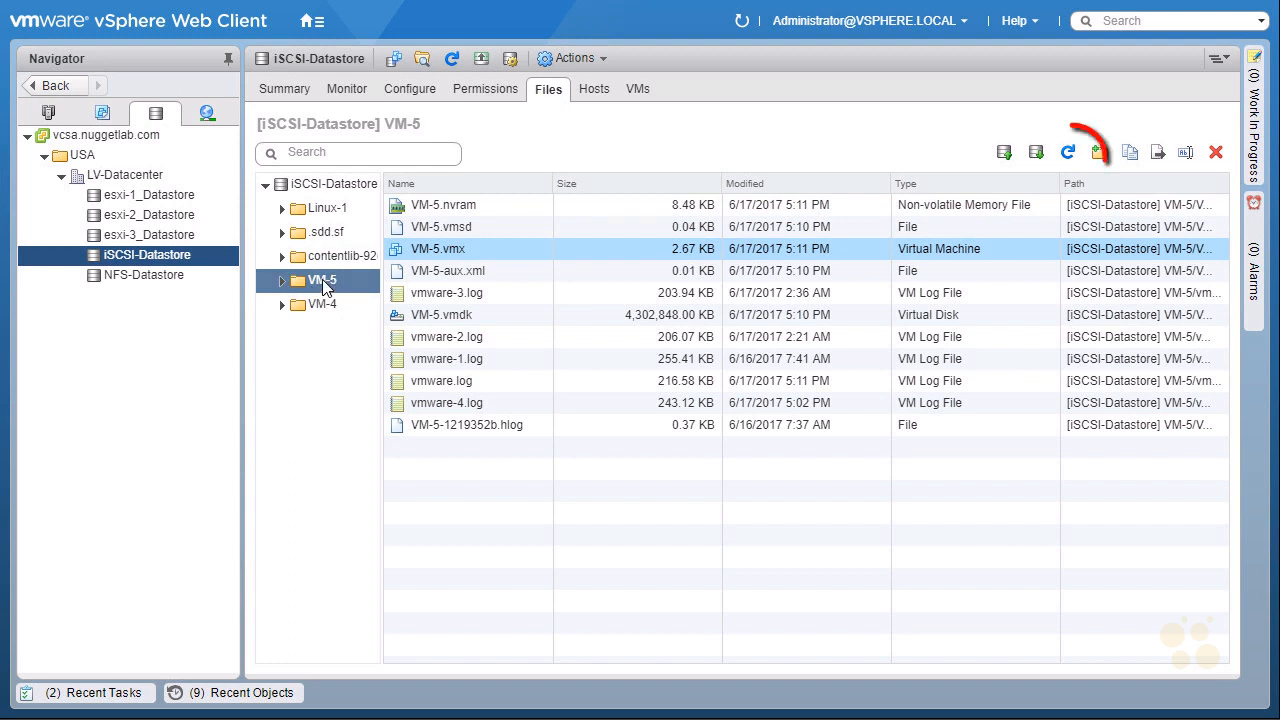
{"action": "left_click", "coordinate": [1068, 155]}
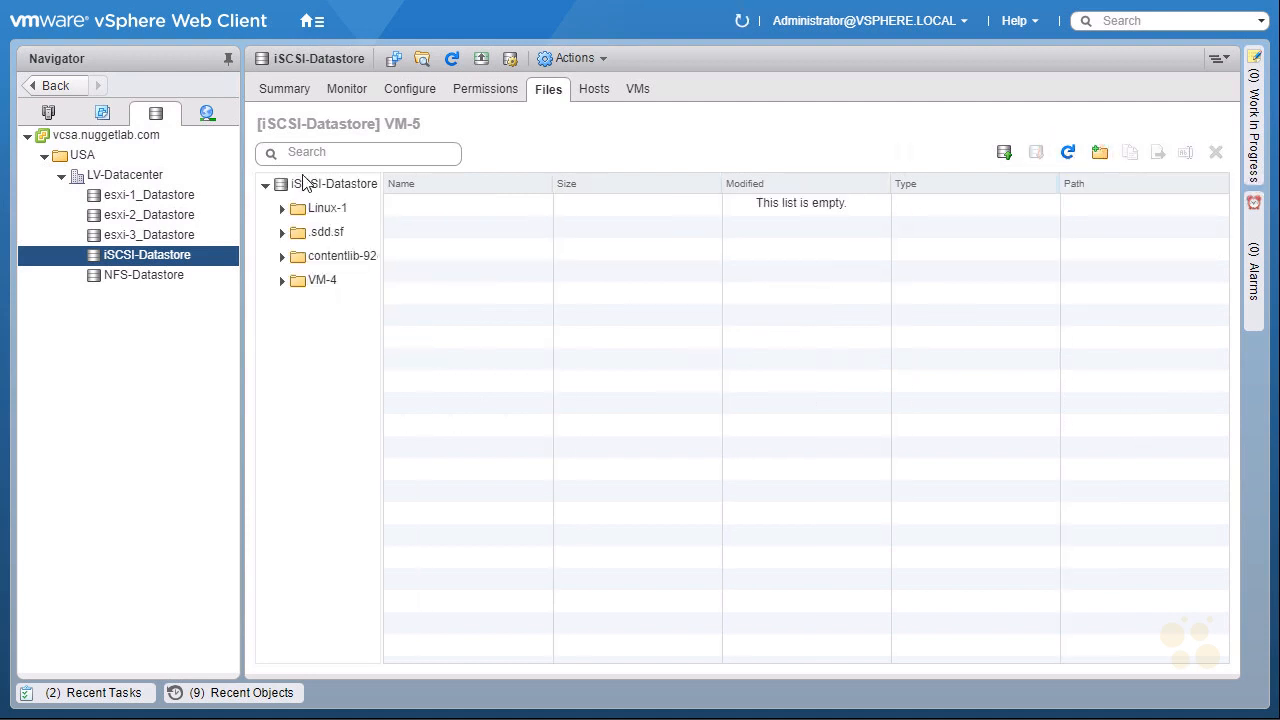
{"action": "left_click", "coordinate": [310, 280]}
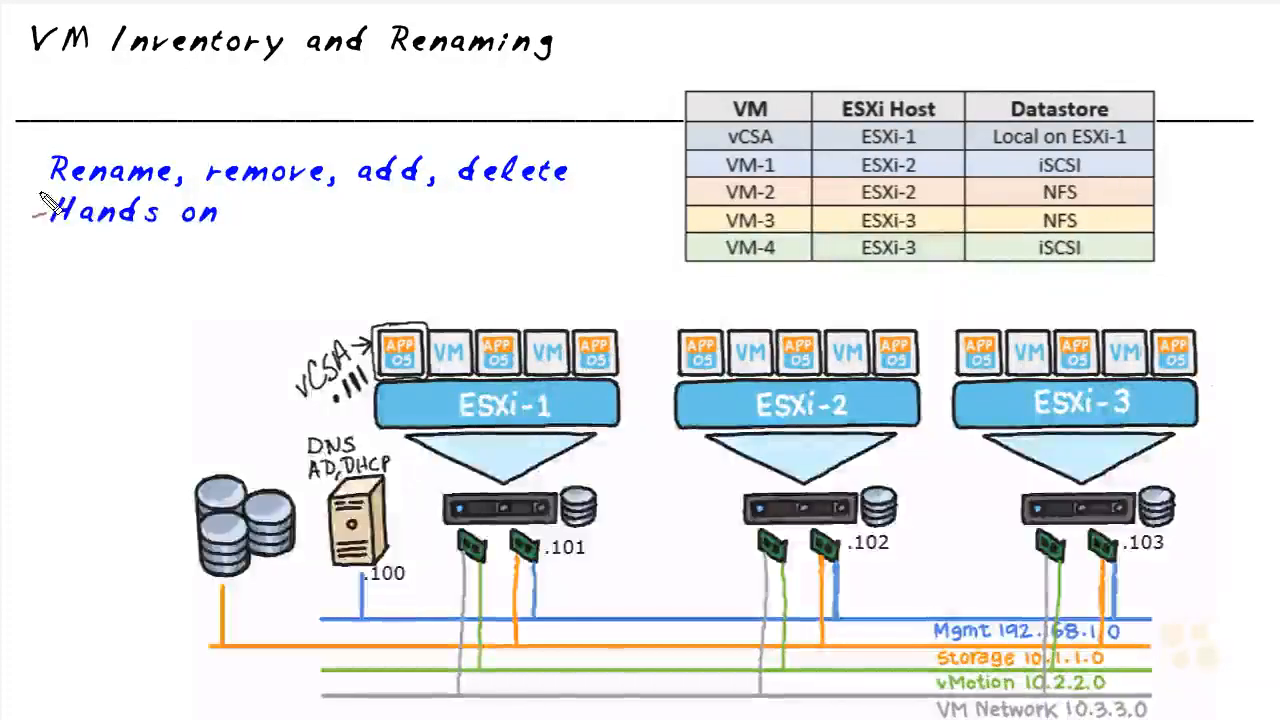
{"action": "left_click_drag", "start_coordinate": [50, 183], "coordinate": [148, 180]}
{"action": "mouse_move", "coordinate": [705, 152]}
{"action": "left_mouse_down"}
{"action": "mouse_move", "coordinate": [735, 192]}
{"action": "mouse_move", "coordinate": [706, 176]}
{"action": "left_mouse_up"}
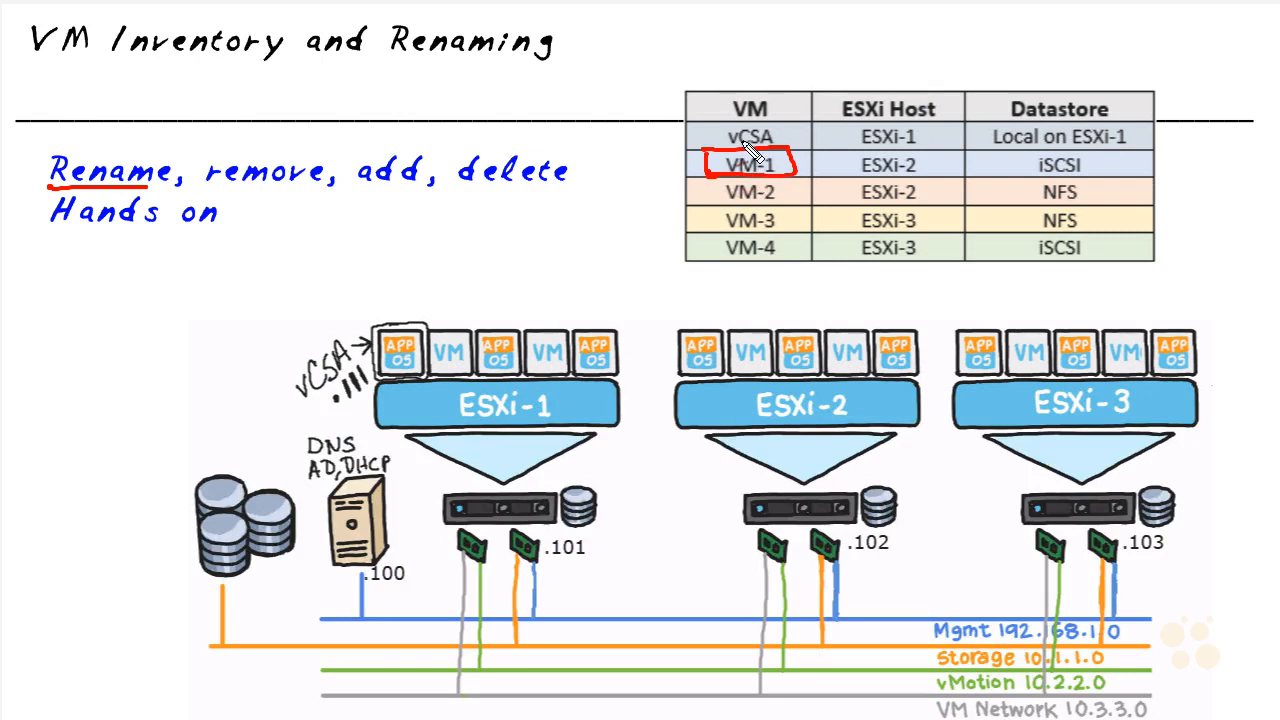
{"action": "left_click_drag", "start_coordinate": [640, 178], "coordinate": [685, 163]}
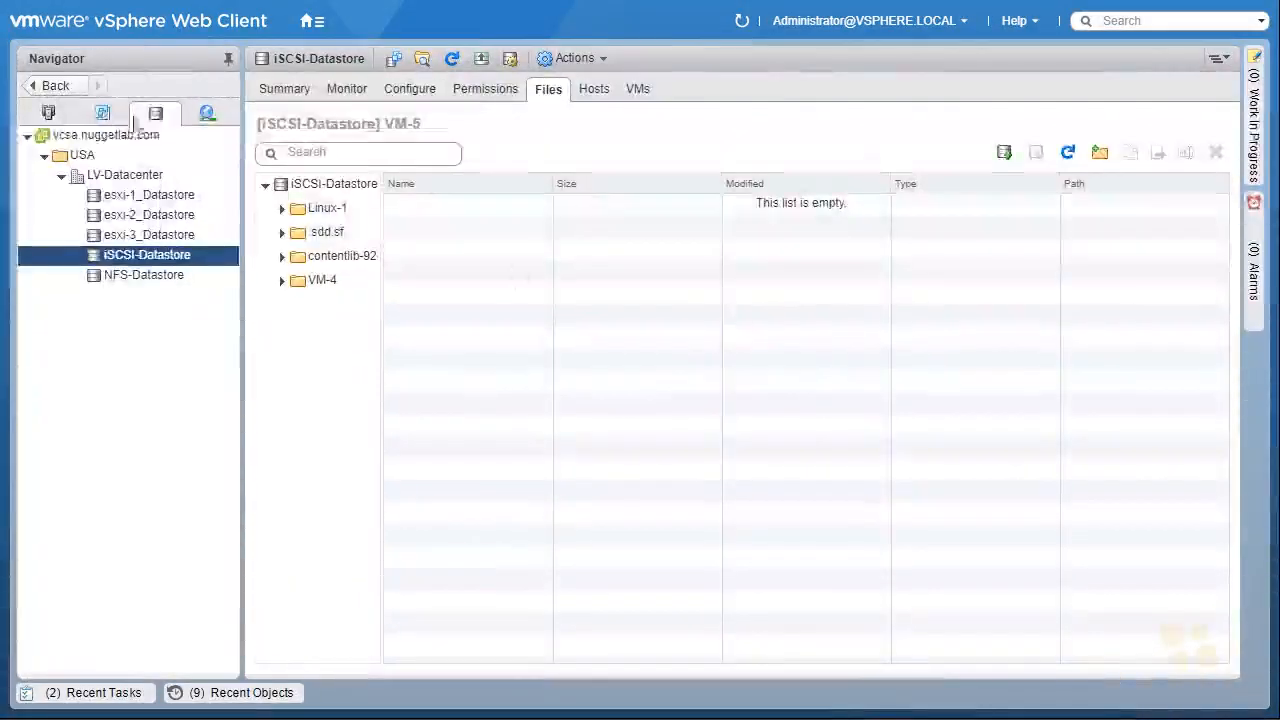
Select Linux-VM1 and browse its folder on NFS-Datastore from its Datastores tab.
{"action": "left_click", "coordinate": [102, 115]}
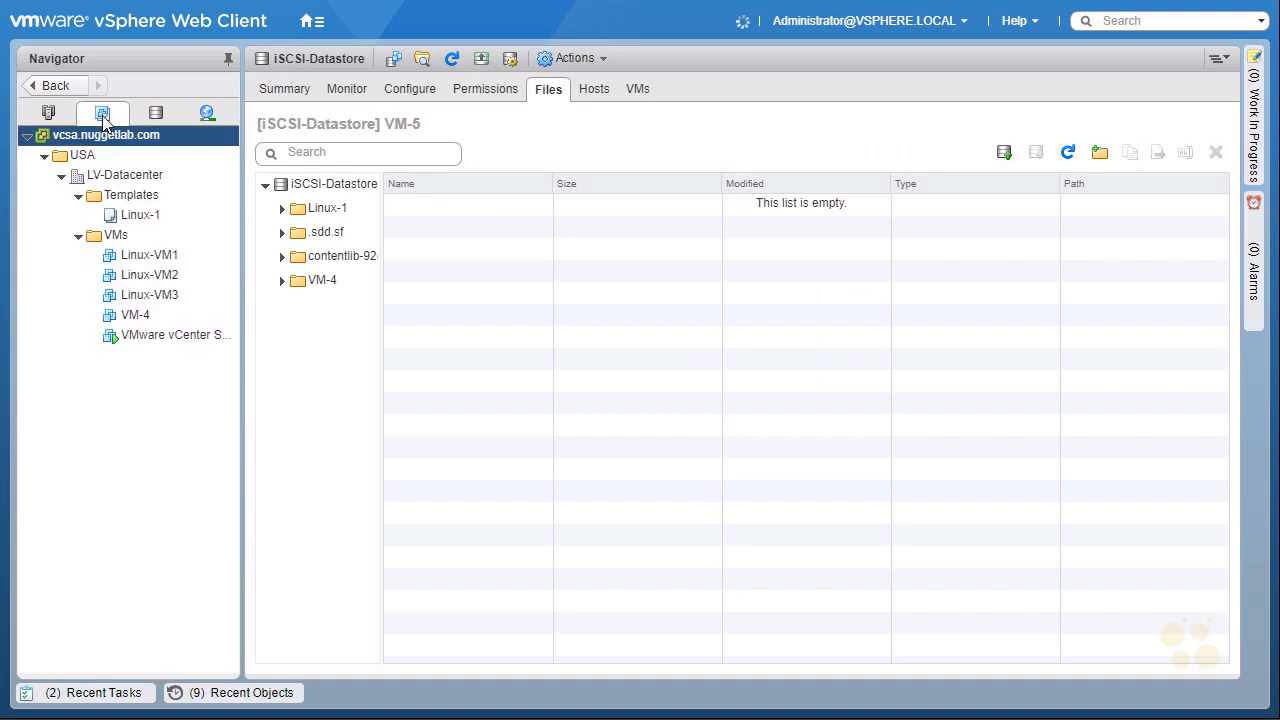
{"action": "left_click_drag", "start_coordinate": [163, 262], "coordinate": [167, 258]}
{"action": "left_click", "coordinate": [195, 257]}
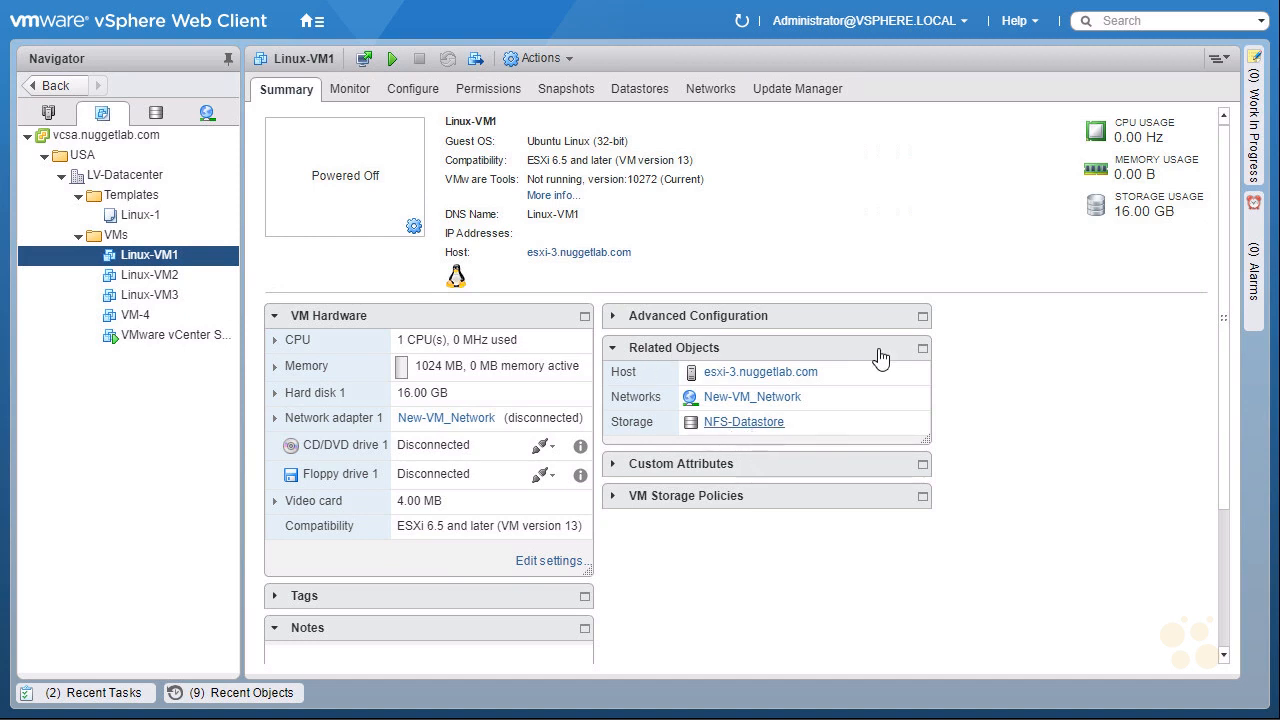
{"action": "left_click", "coordinate": [639, 92]}
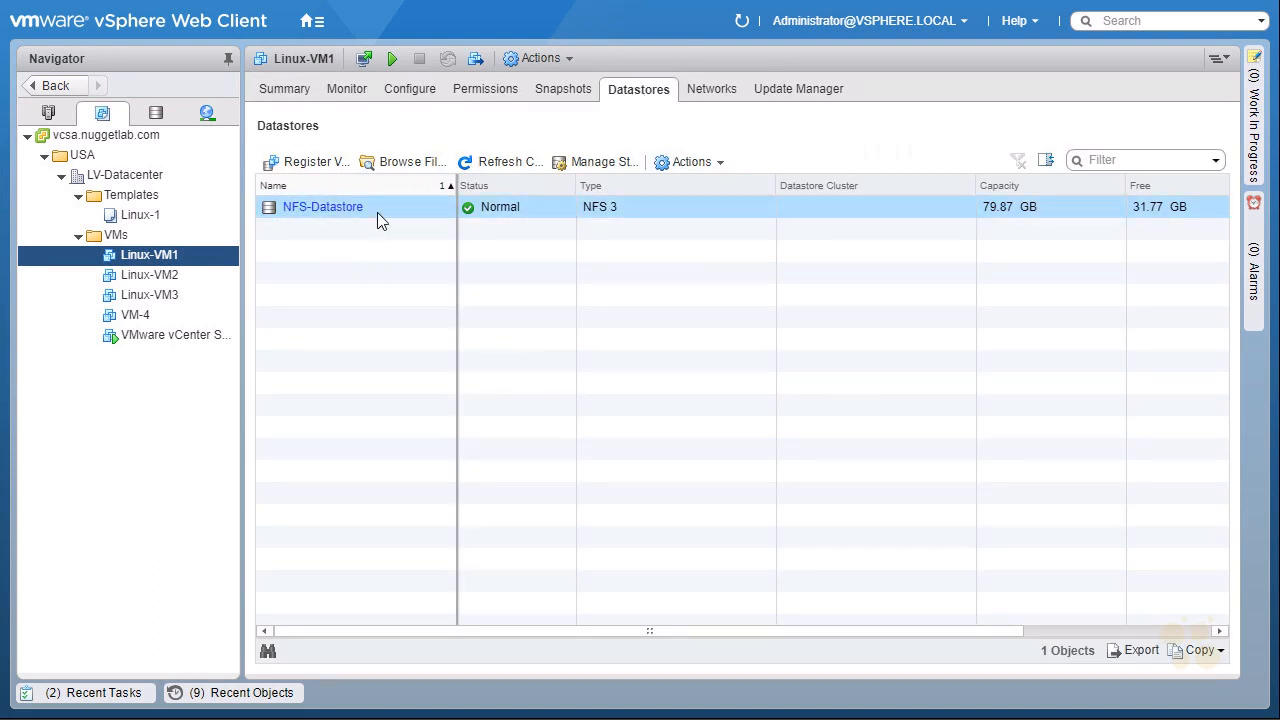
{"action": "left_click", "coordinate": [405, 165]}
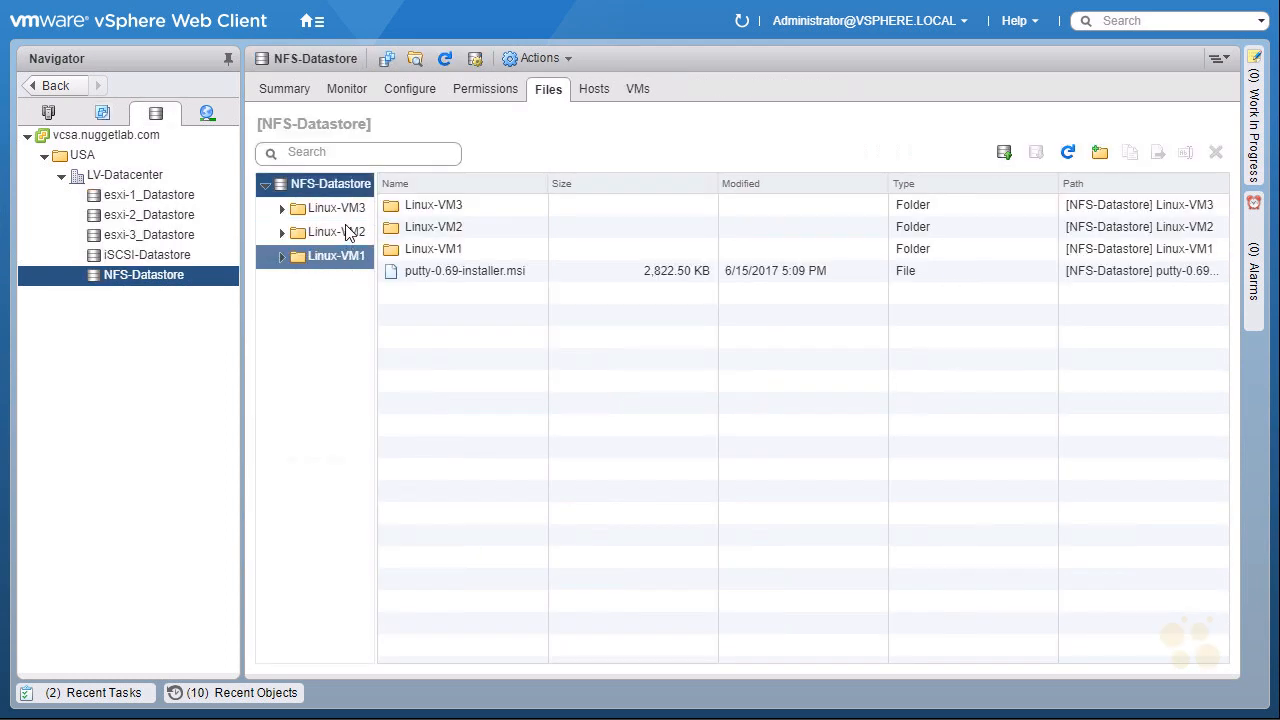
{"action": "left_click", "coordinate": [334, 256]}
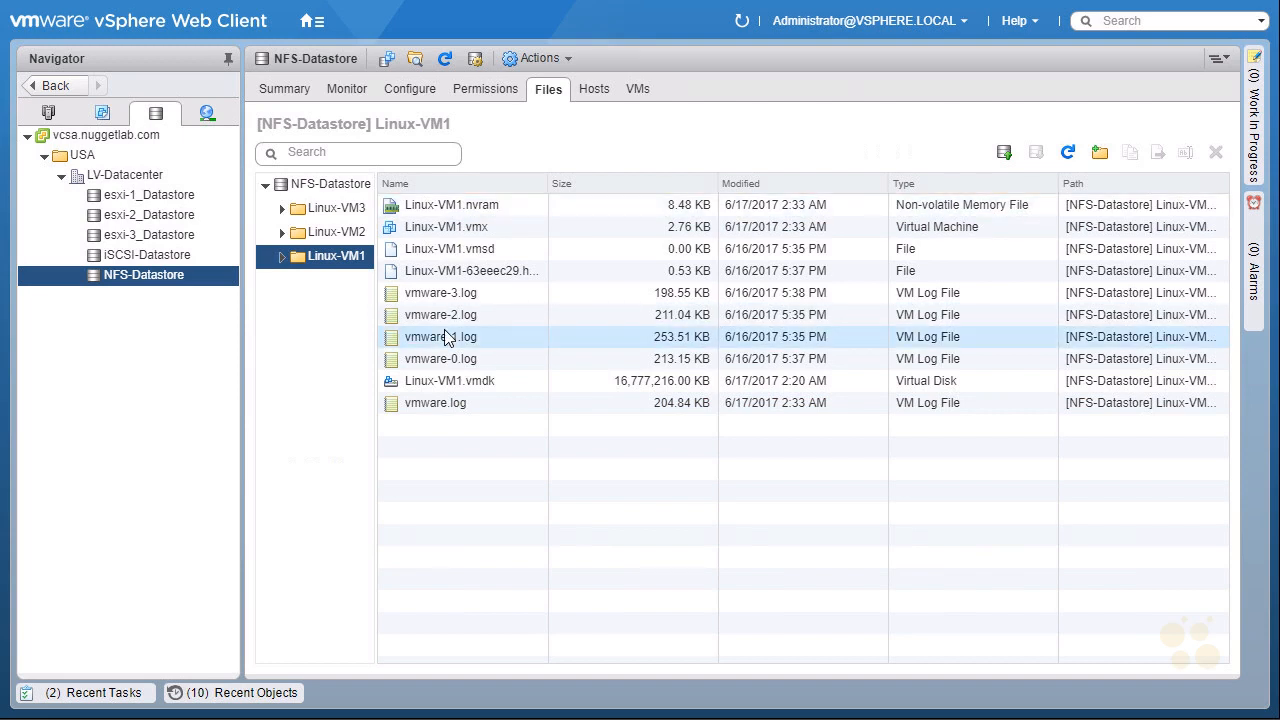
Rename the virtual machine Linux-VM1 to VM-1.
{"action": "left_click", "coordinate": [103, 114]}
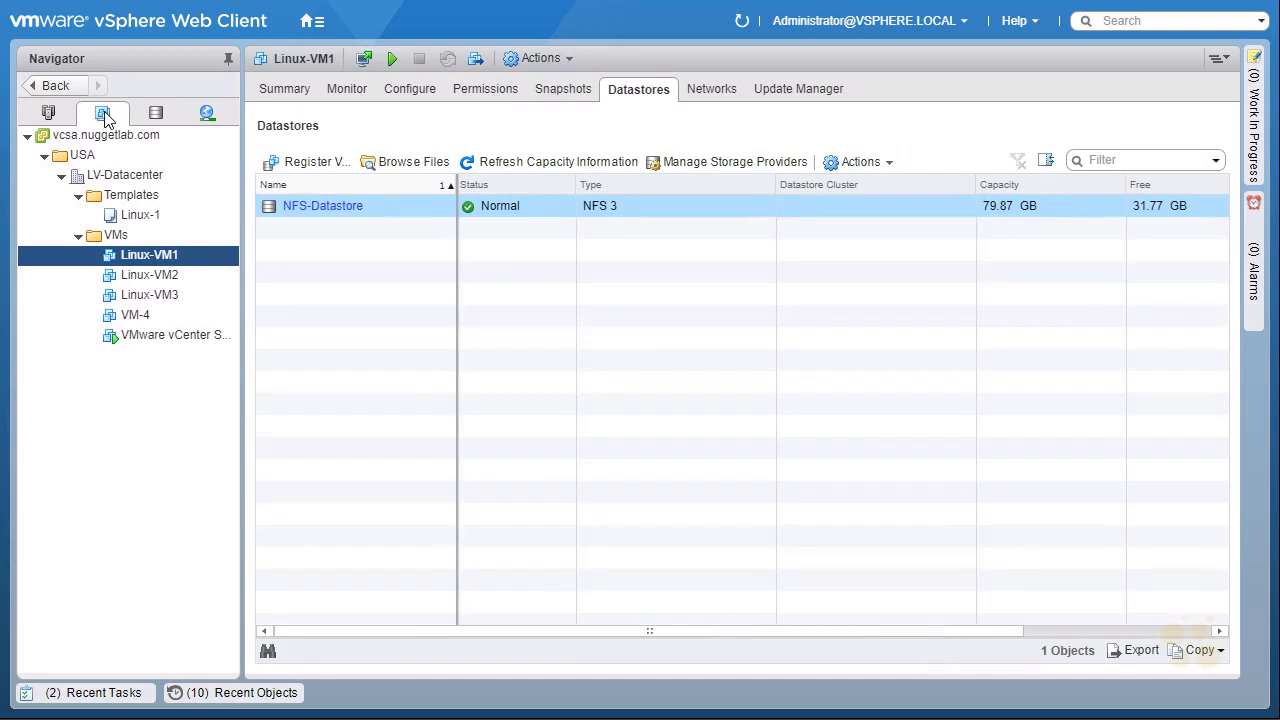
{"action": "right_click", "coordinate": [193, 258]}
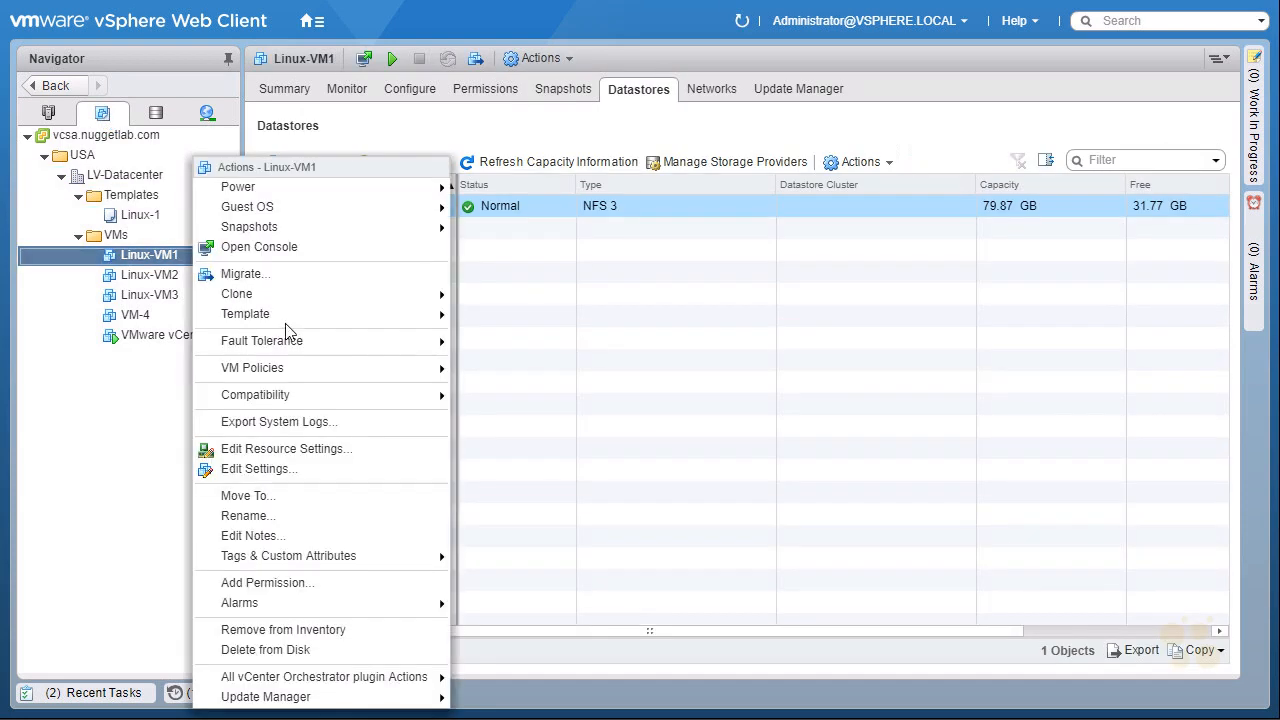
{"action": "left_click", "coordinate": [360, 518]}
{"action": "left_click_drag", "start_coordinate": [525, 355], "coordinate": [401, 355]}
{"action": "key", "text": "BackSpace"}
{"action": "type", "text": "VM-1"}
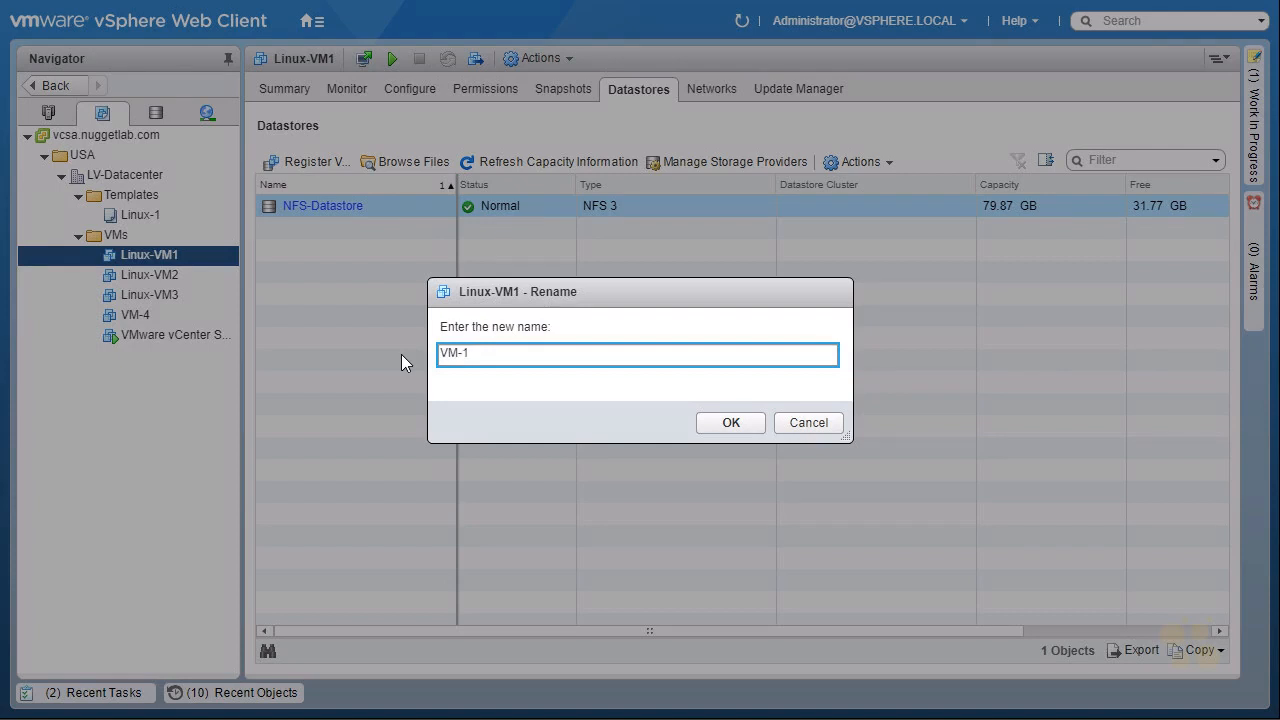
{"action": "left_click", "coordinate": [740, 424]}
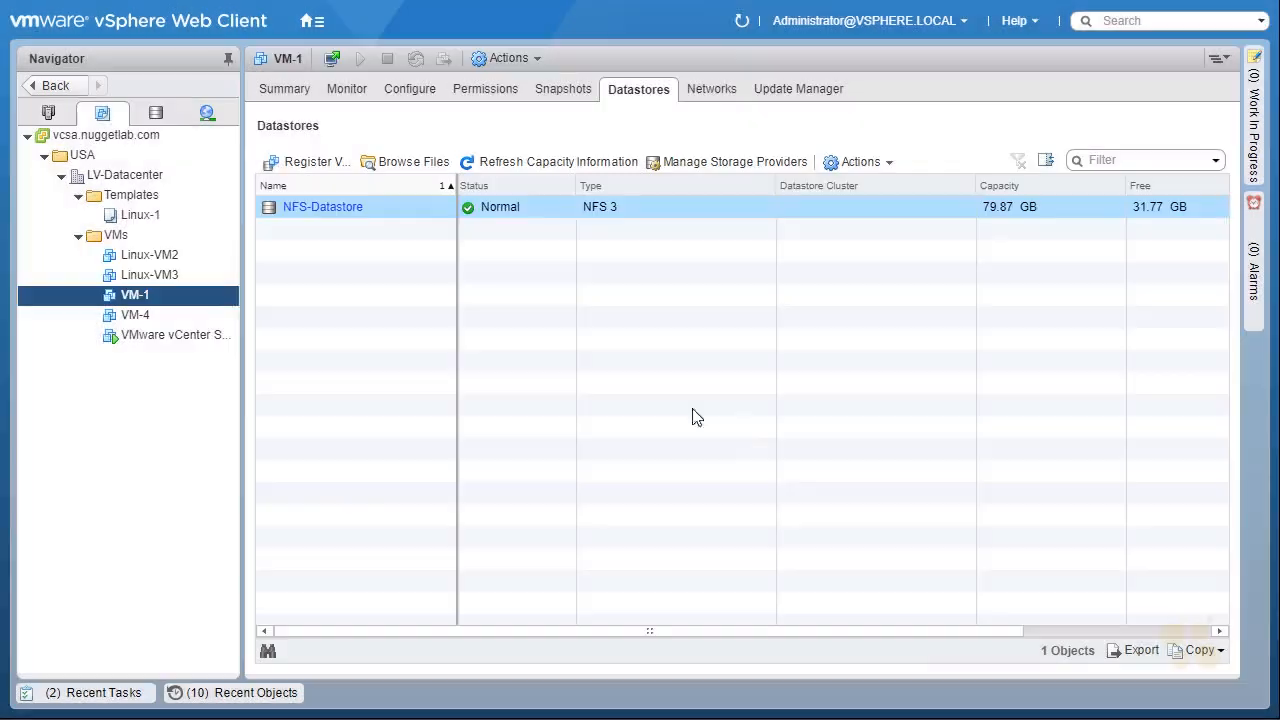
Review the recent tasks list, then browse and refresh VM-1's folder on NFS-Datastore.
{"action": "left_click", "coordinate": [100, 693]}
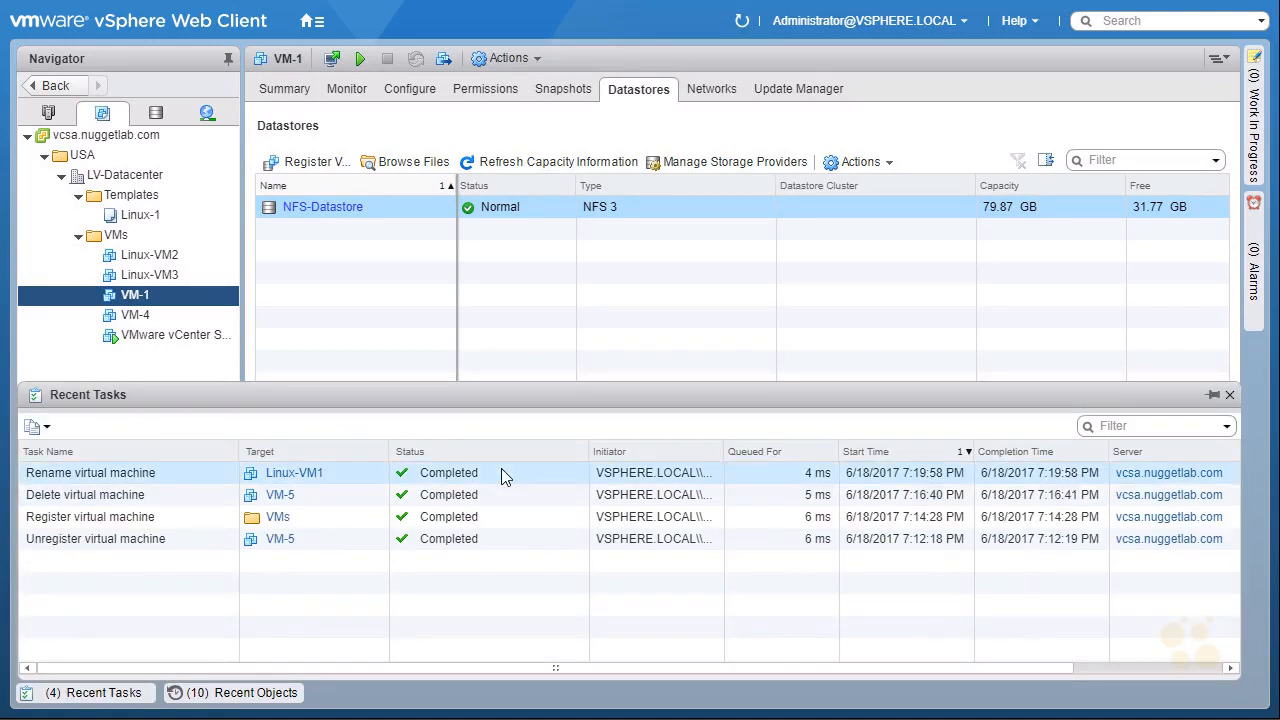
{"action": "left_click", "coordinate": [155, 295]}
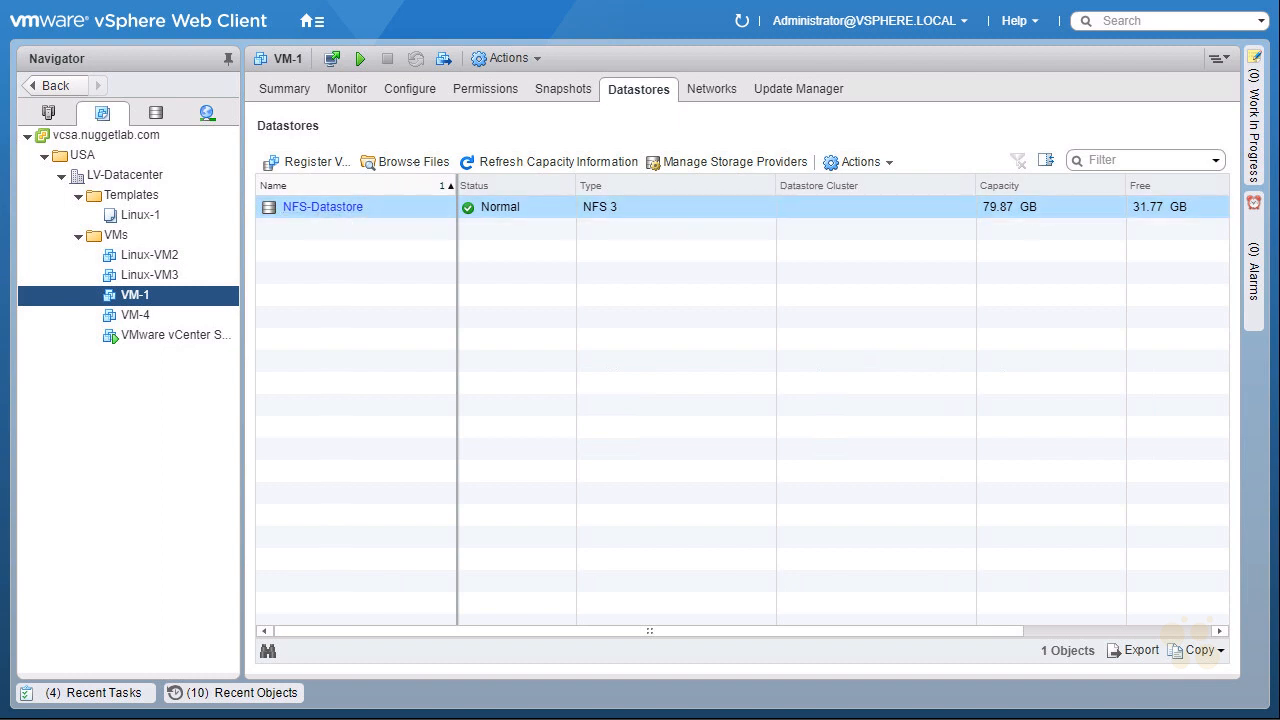
{"action": "left_click", "coordinate": [414, 162]}
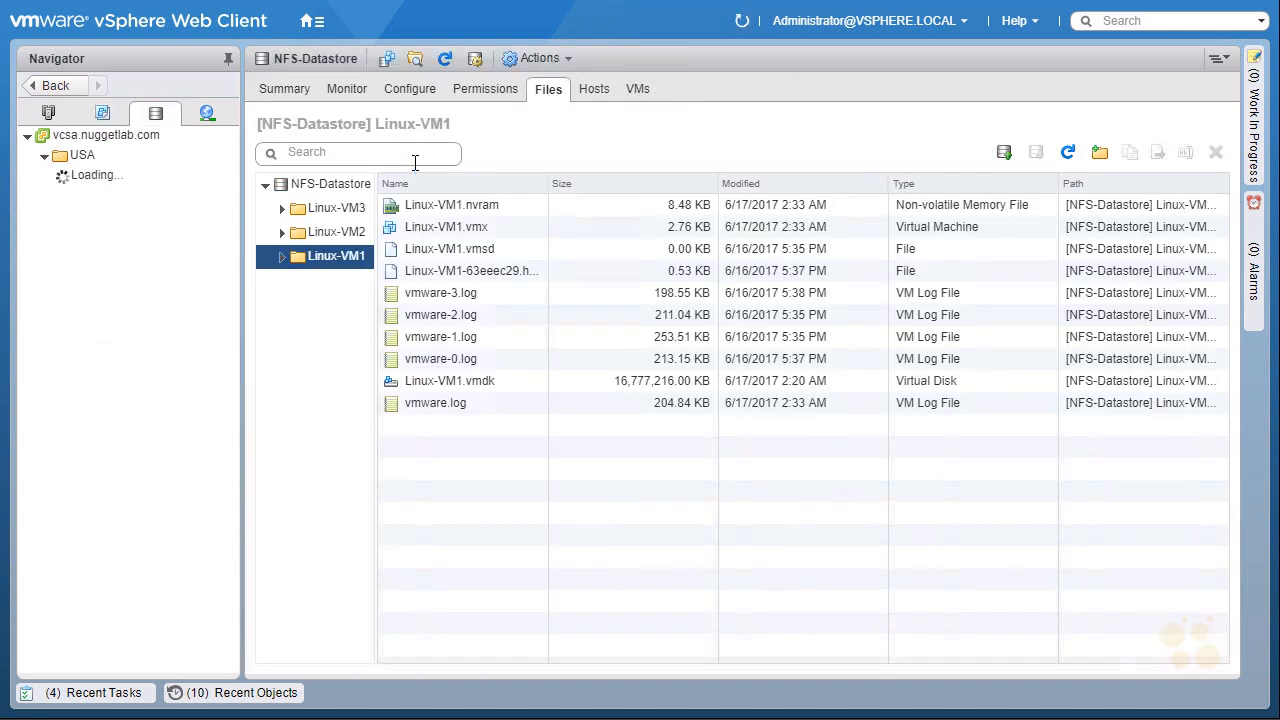
{"action": "left_click", "coordinate": [1068, 155]}
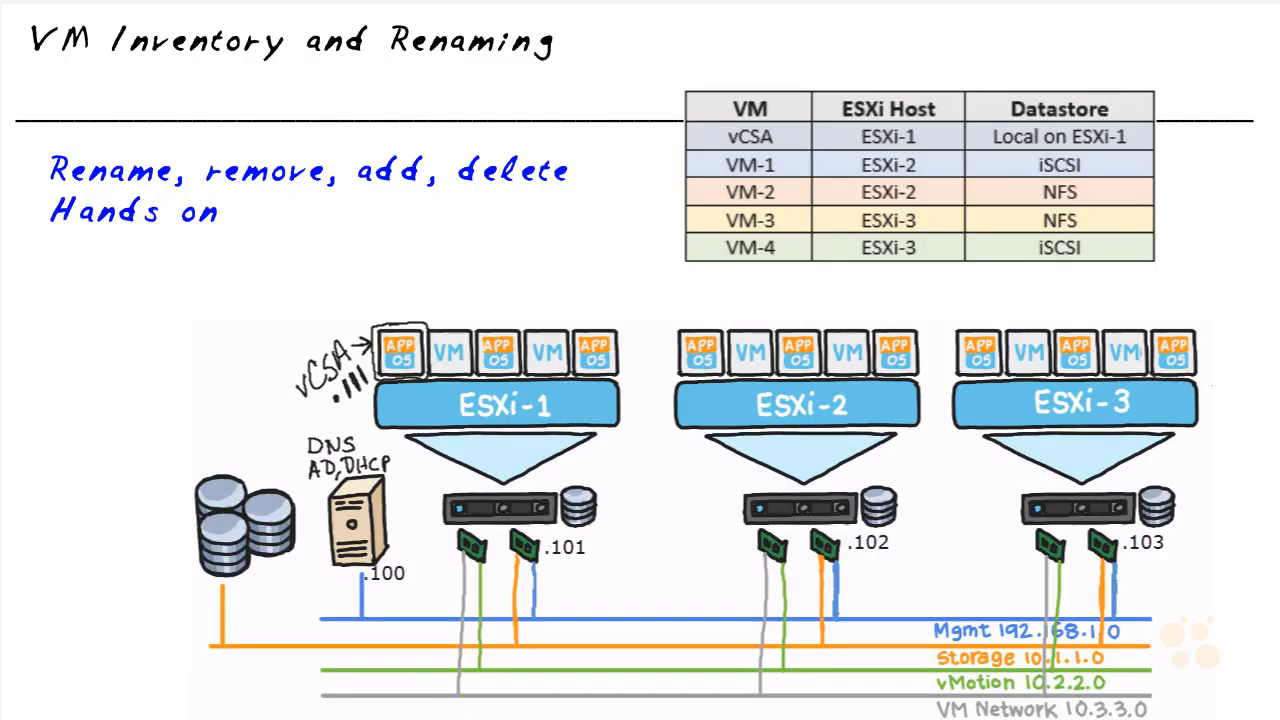
{"action": "mouse_move", "coordinate": [725, 173]}
{"action": "left_mouse_down"}
{"action": "mouse_move", "coordinate": [733, 151]}
{"action": "mouse_move", "coordinate": [725, 174]}
{"action": "left_mouse_up"}
{"action": "mouse_move", "coordinate": [823, 165]}
{"action": "left_mouse_down"}
{"action": "mouse_move", "coordinate": [848, 164]}
{"action": "mouse_move", "coordinate": [837, 173]}
{"action": "left_mouse_up"}
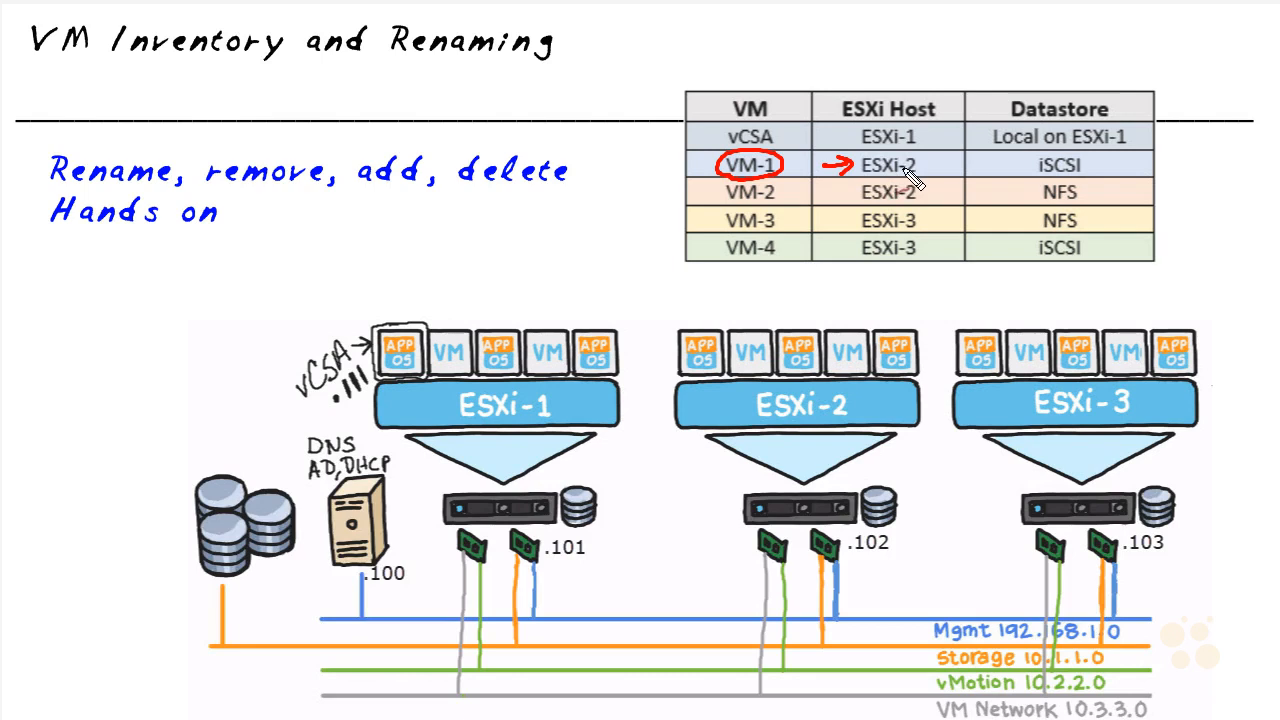
{"action": "mouse_move", "coordinate": [1068, 152]}
{"action": "left_mouse_down"}
{"action": "mouse_move", "coordinate": [1038, 168]}
{"action": "mouse_move", "coordinate": [1098, 180]}
{"action": "mouse_move", "coordinate": [1092, 154]}
{"action": "left_mouse_up"}
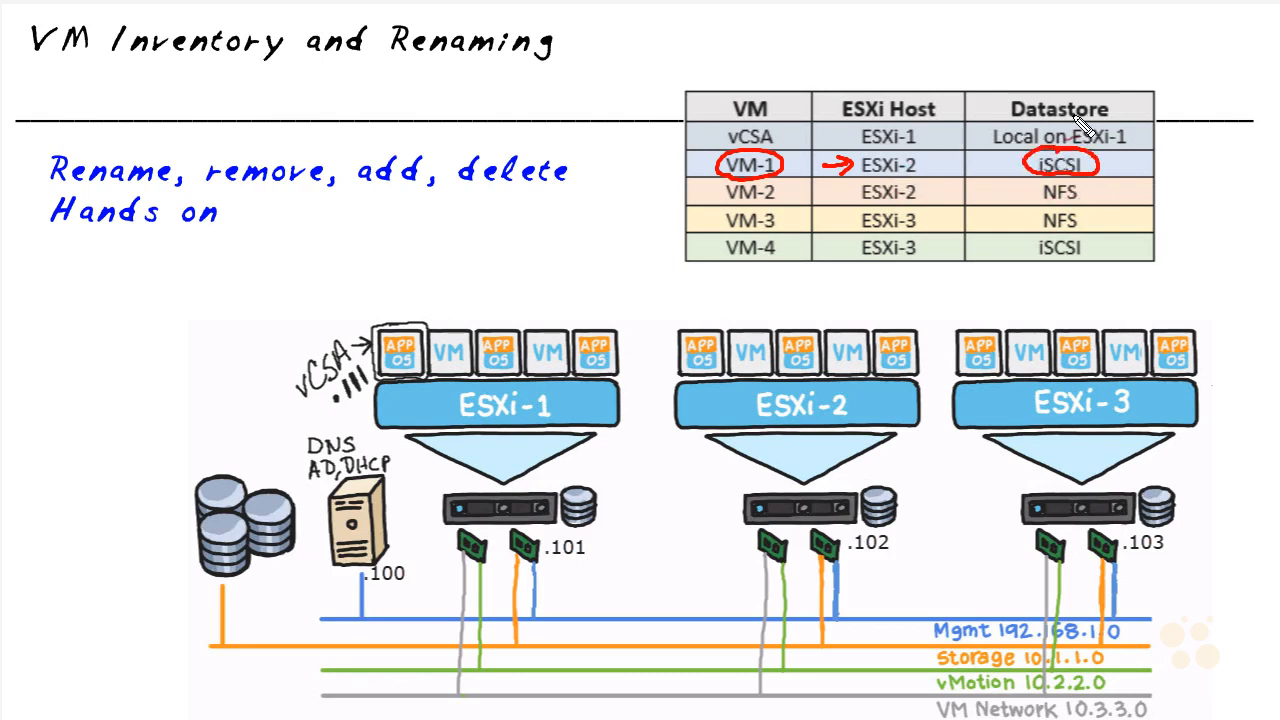
{"action": "mouse_move", "coordinate": [1173, 152]}
{"action": "left_mouse_down"}
{"action": "mouse_move", "coordinate": [1171, 169]}
{"action": "mouse_move", "coordinate": [1190, 151]}
{"action": "left_mouse_up"}
{"action": "left_click_drag", "start_coordinate": [1198, 151], "coordinate": [1196, 168]}
{"action": "left_click_drag", "start_coordinate": [1198, 151], "coordinate": [1212, 149]}
{"action": "left_click_drag", "start_coordinate": [1197, 159], "coordinate": [1209, 157]}
{"action": "left_click_drag", "start_coordinate": [1229, 148], "coordinate": [1224, 157]}
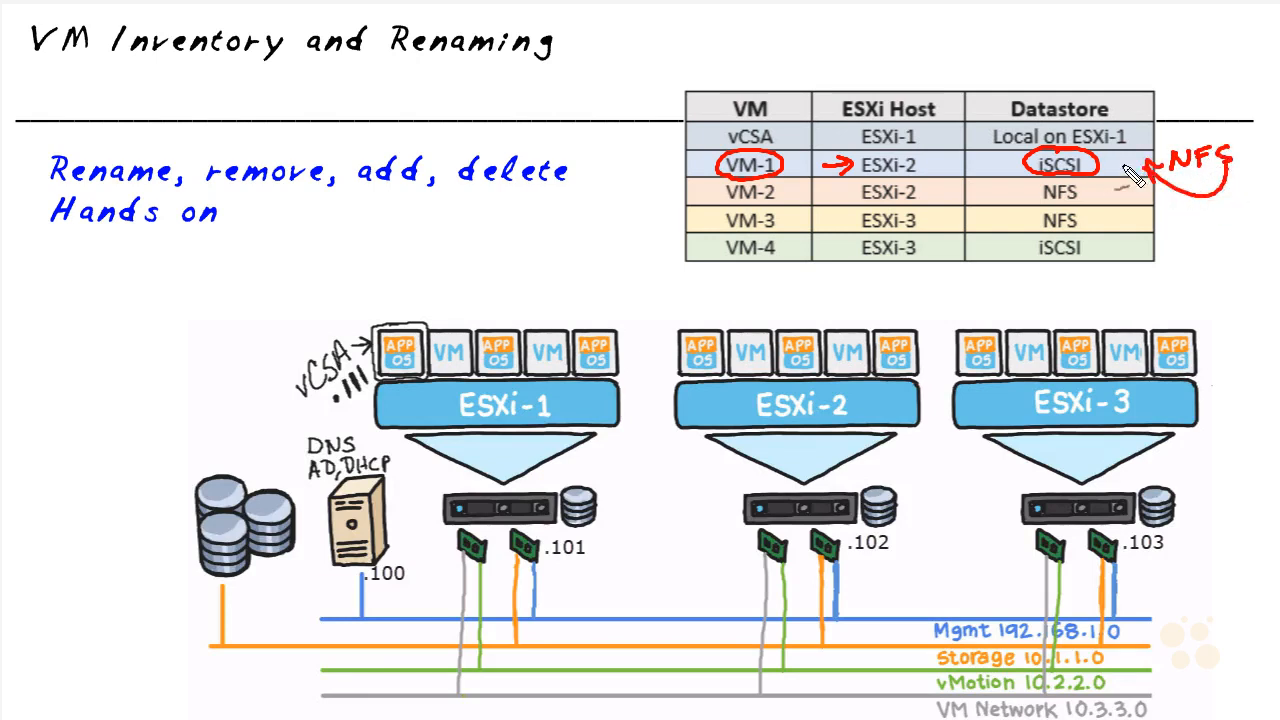
{"action": "left_click_drag", "start_coordinate": [1108, 184], "coordinate": [1092, 184]}
{"action": "left_click_drag", "start_coordinate": [1006, 180], "coordinate": [1036, 172]}
{"action": "left_click_drag", "start_coordinate": [1016, 168], "coordinate": [1027, 180]}
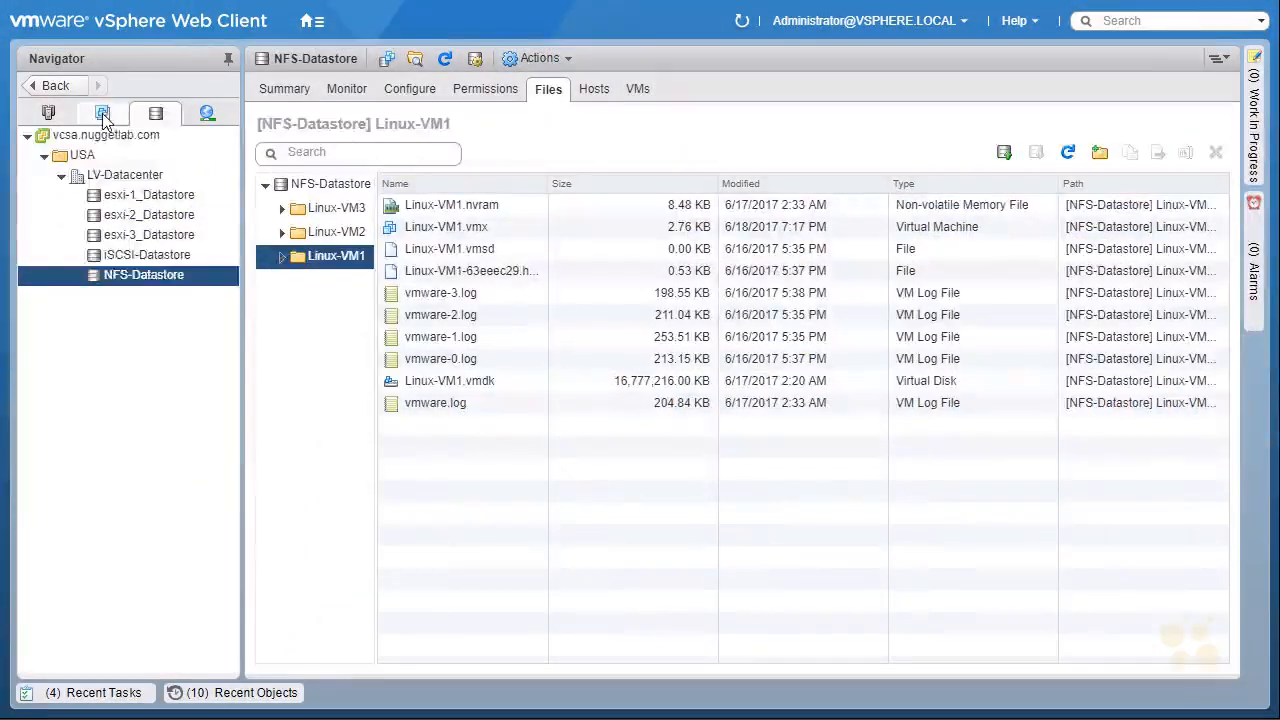
Open VM-1's summary in the VMs and Templates view and inspect its related storage.
{"action": "left_click", "coordinate": [103, 114]}
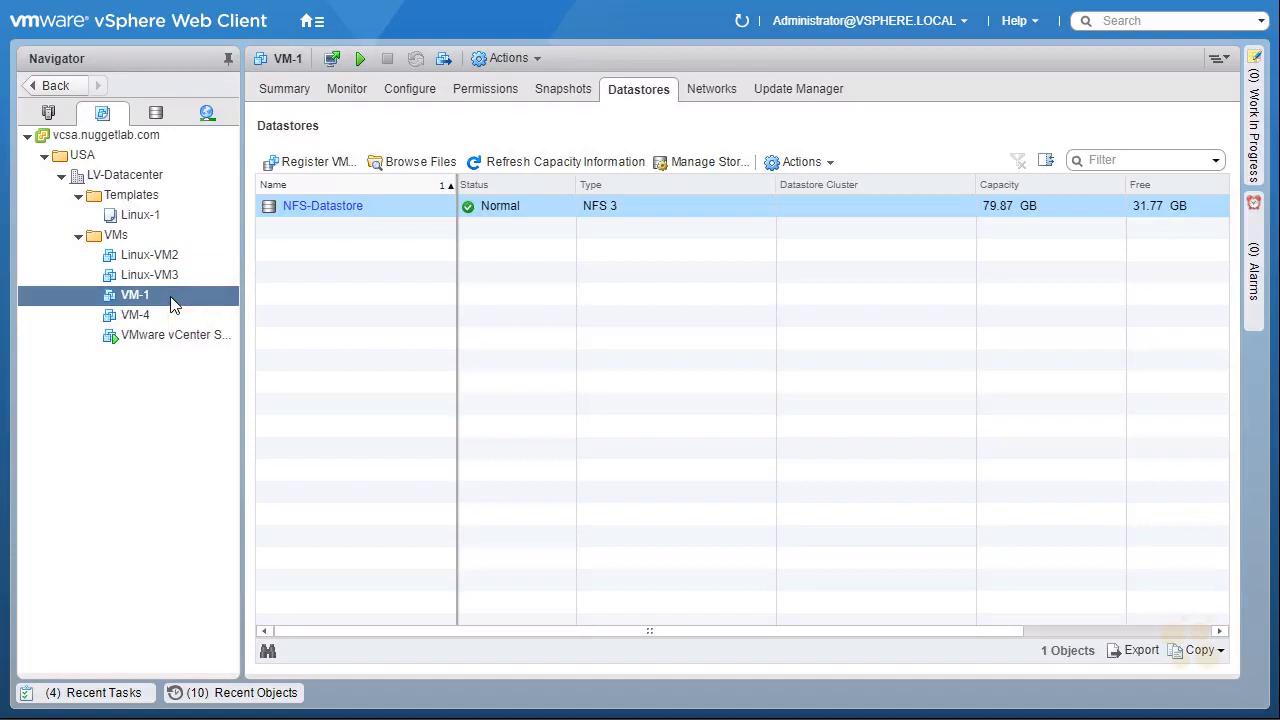
{"action": "left_click", "coordinate": [286, 95]}
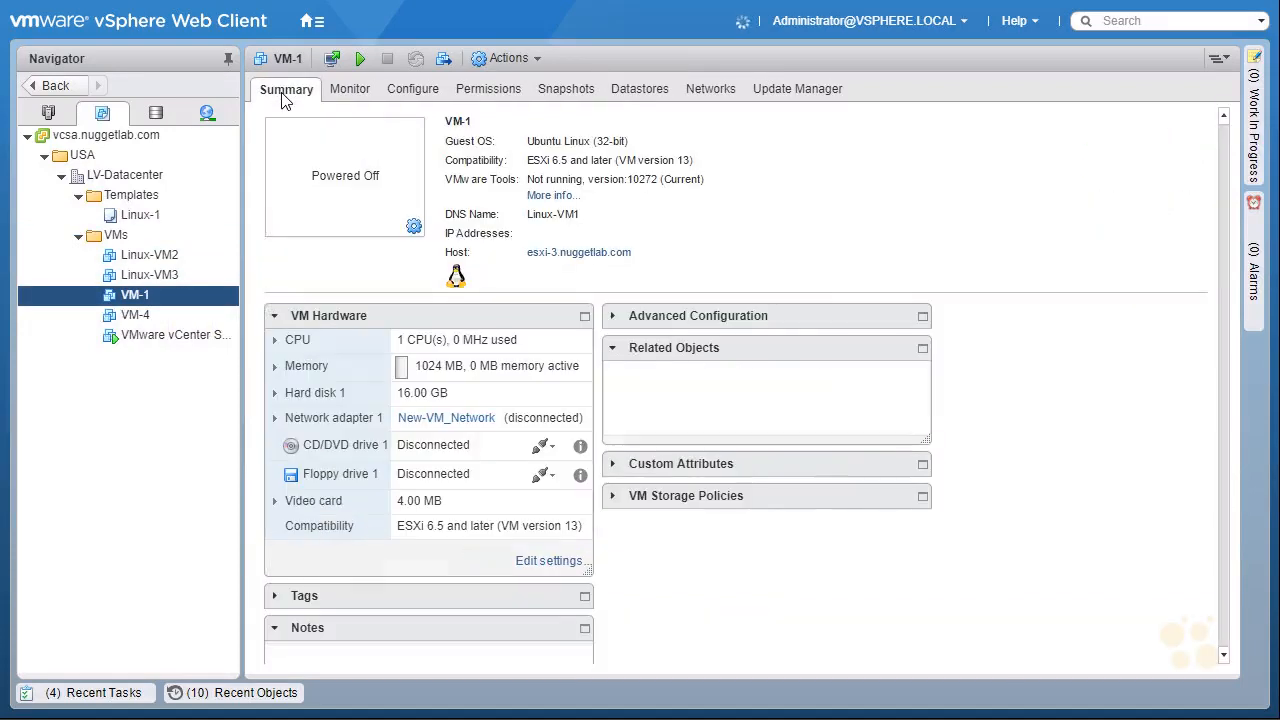
{"action": "left_click_drag", "start_coordinate": [824, 421], "coordinate": [809, 433]}
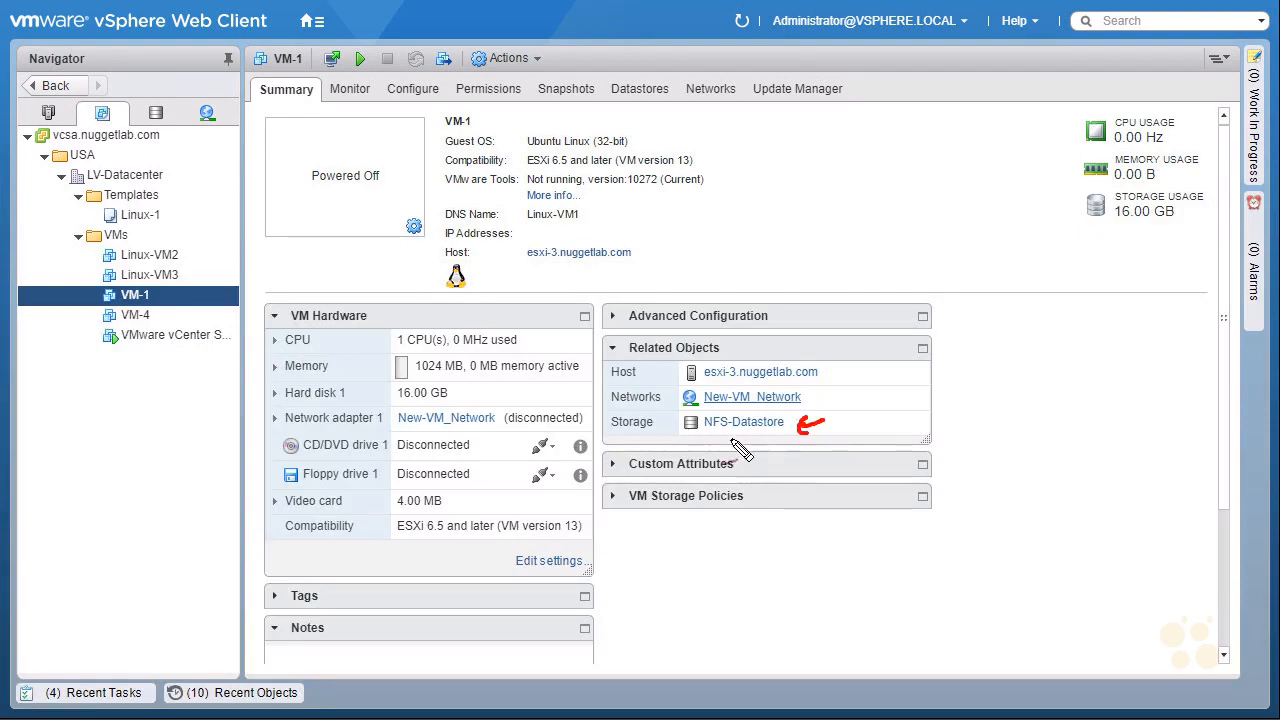
{"action": "mouse_move", "coordinate": [722, 388]}
{"action": "left_mouse_down"}
{"action": "mouse_move", "coordinate": [832, 382]}
{"action": "mouse_move", "coordinate": [706, 388]}
{"action": "mouse_move", "coordinate": [718, 388]}
{"action": "left_mouse_up"}
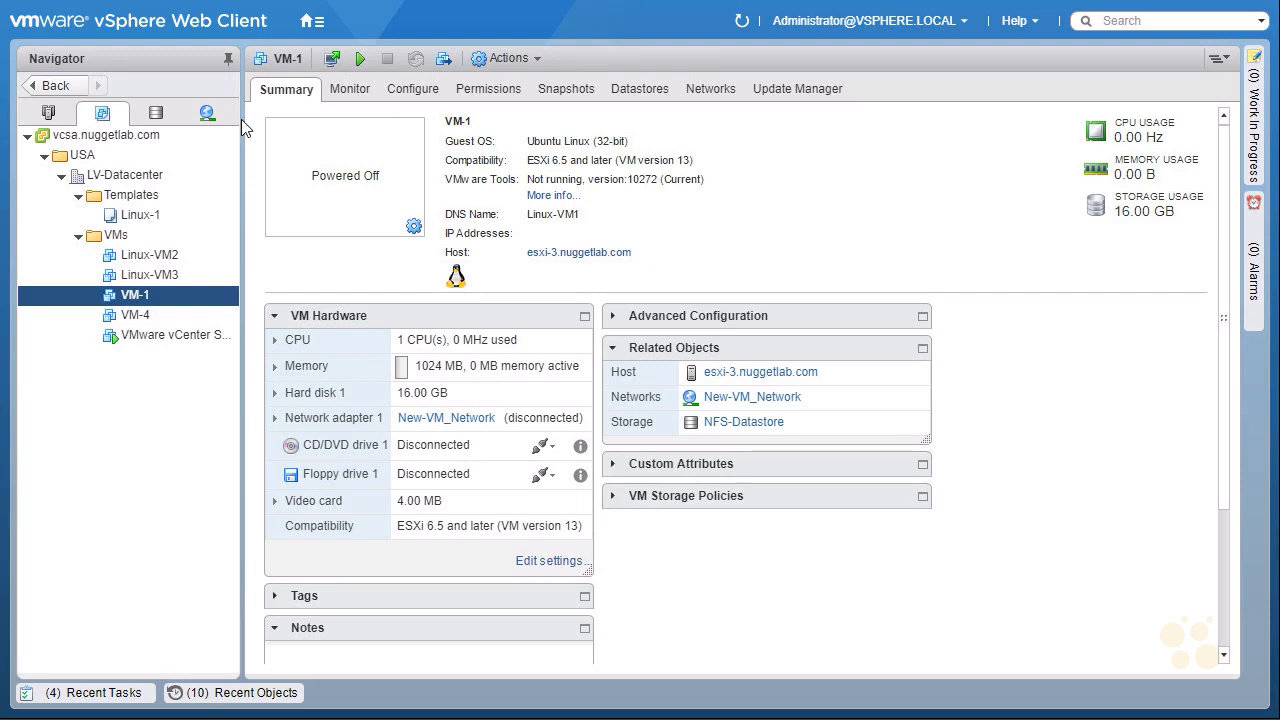
Start migrating VM-1, choosing to change both compute resource and storage, compute resource first.
{"action": "right_click", "coordinate": [146, 298]}
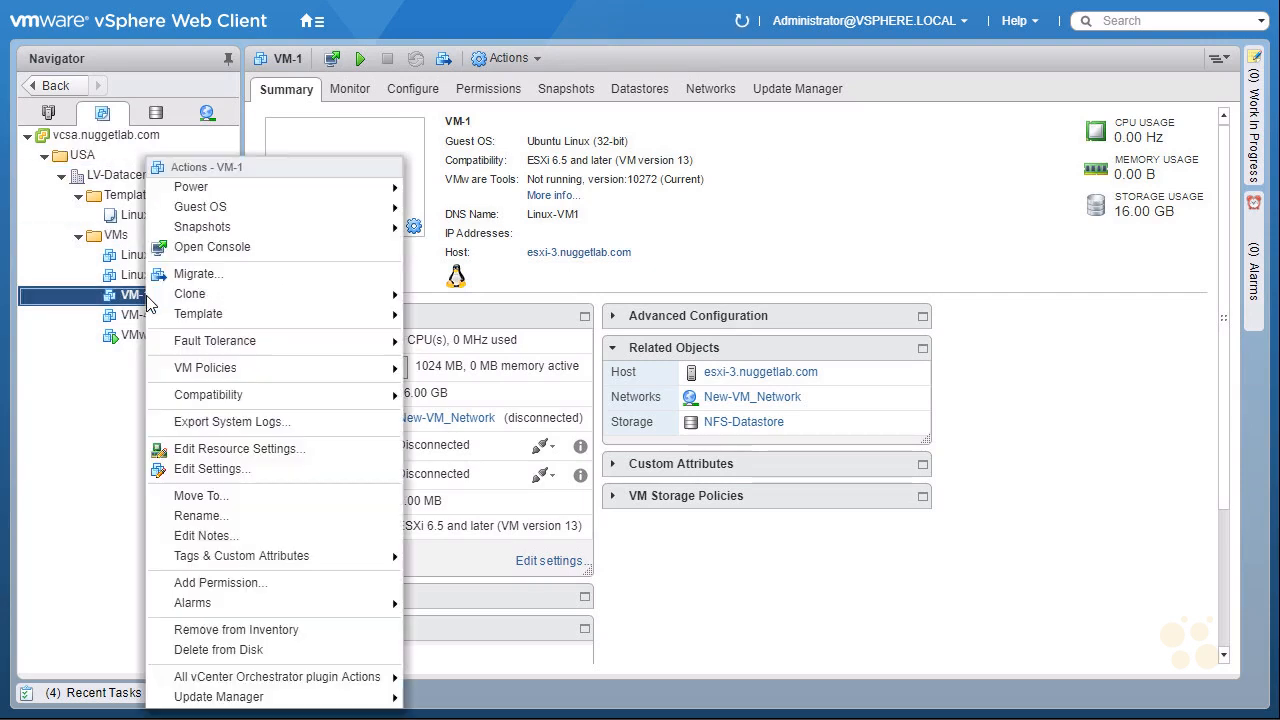
{"action": "left_click", "coordinate": [266, 271]}
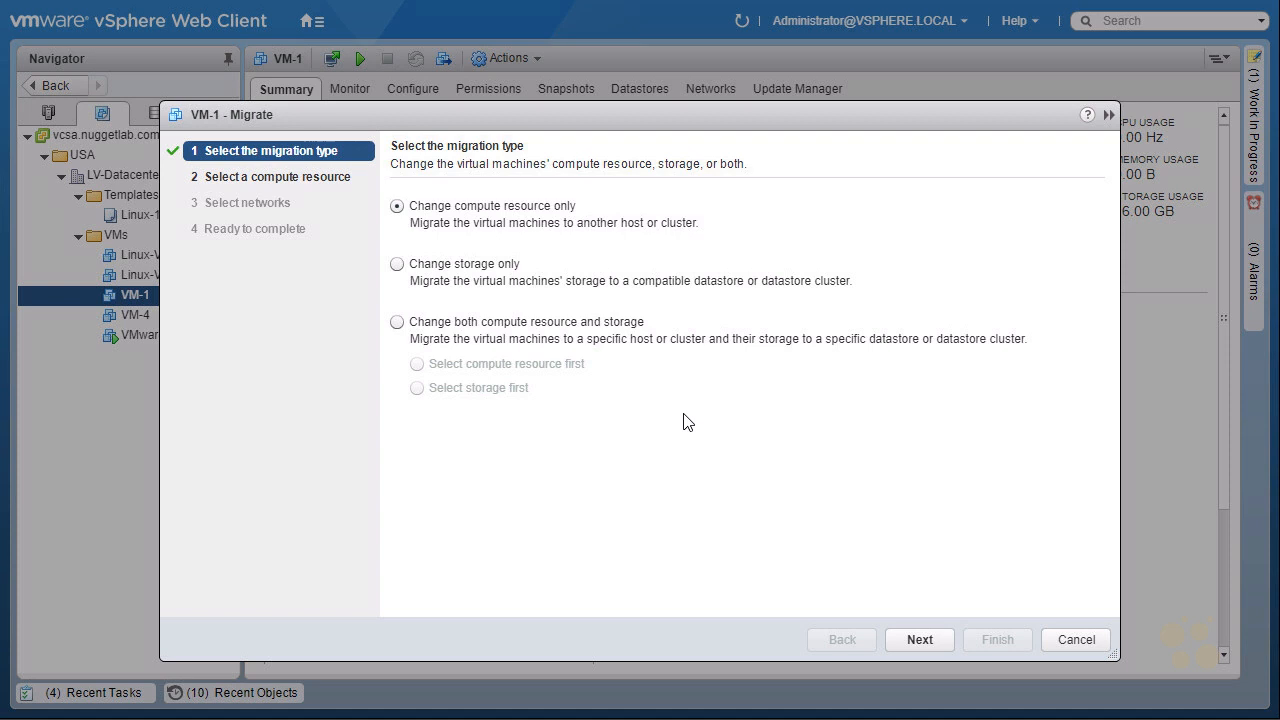
{"action": "left_click", "coordinate": [397, 322]}
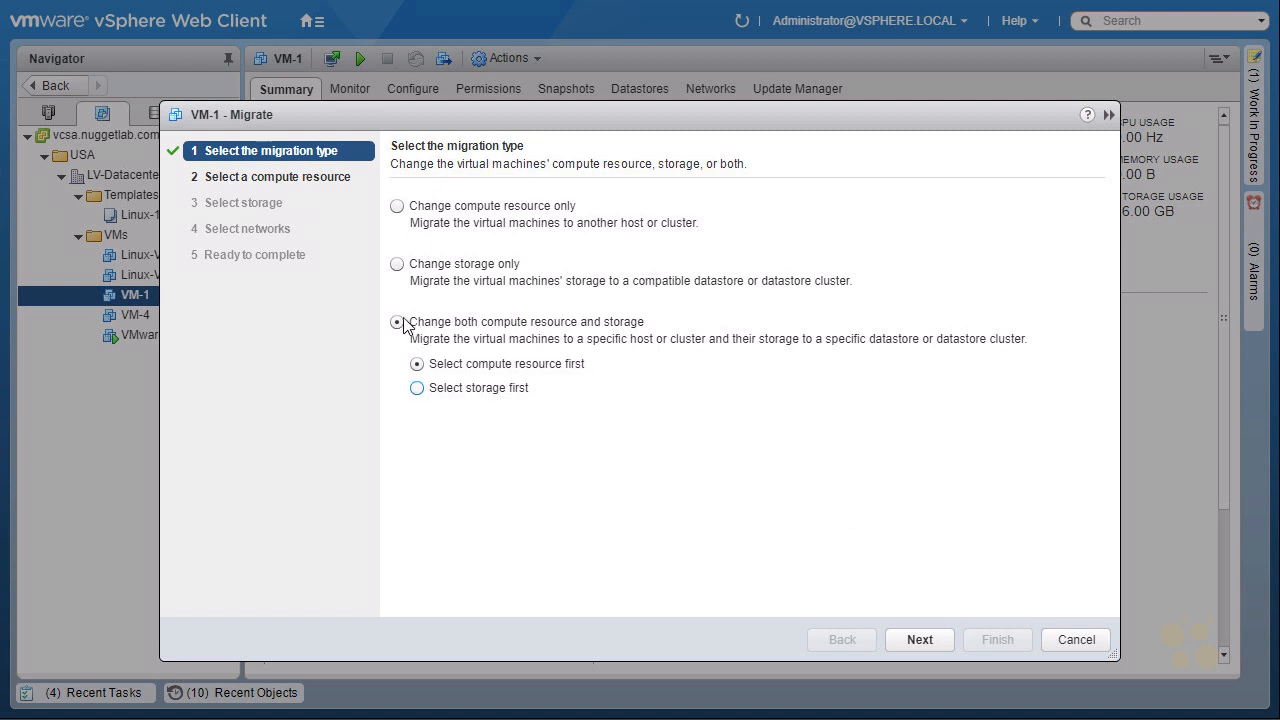
{"action": "left_click", "coordinate": [920, 640]}
Pick esxi-2.nuggetlab.com under LV-Datacenter as the migration's destination compute resource.
{"action": "left_click", "coordinate": [423, 266]}
{"action": "left_click", "coordinate": [440, 286]}
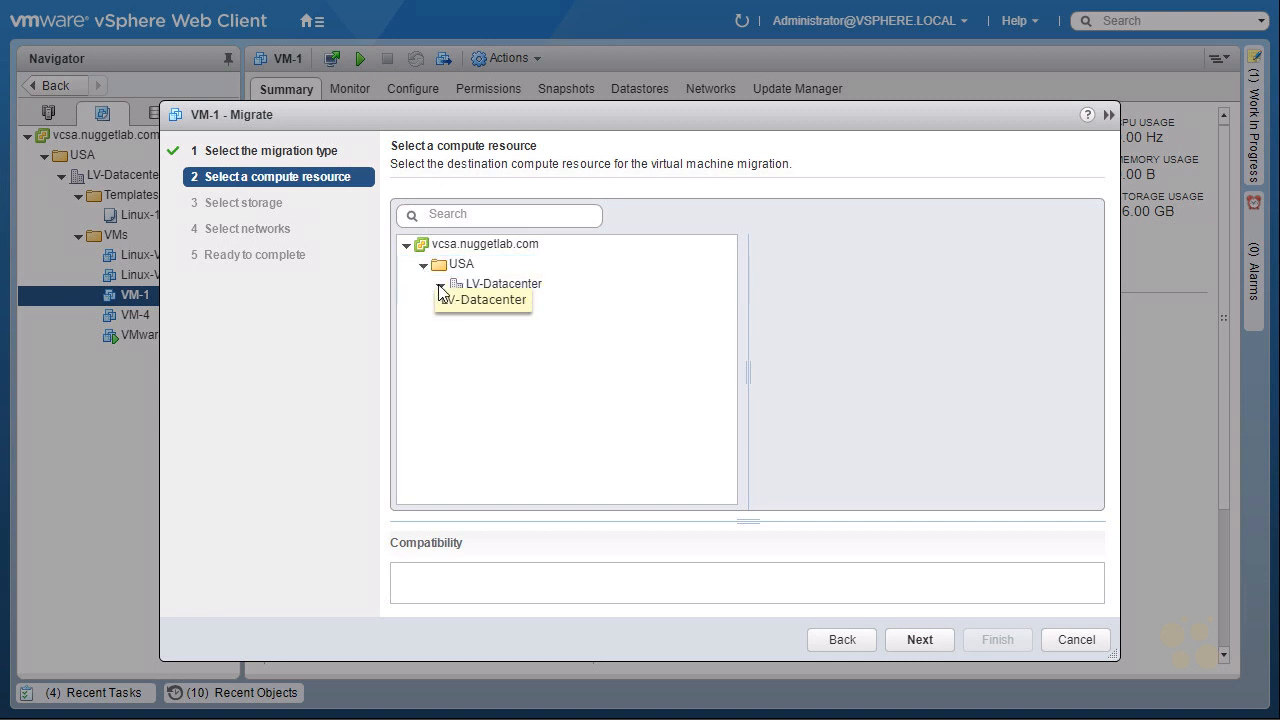
{"action": "left_click", "coordinate": [541, 342]}
{"action": "left_click", "coordinate": [537, 326]}
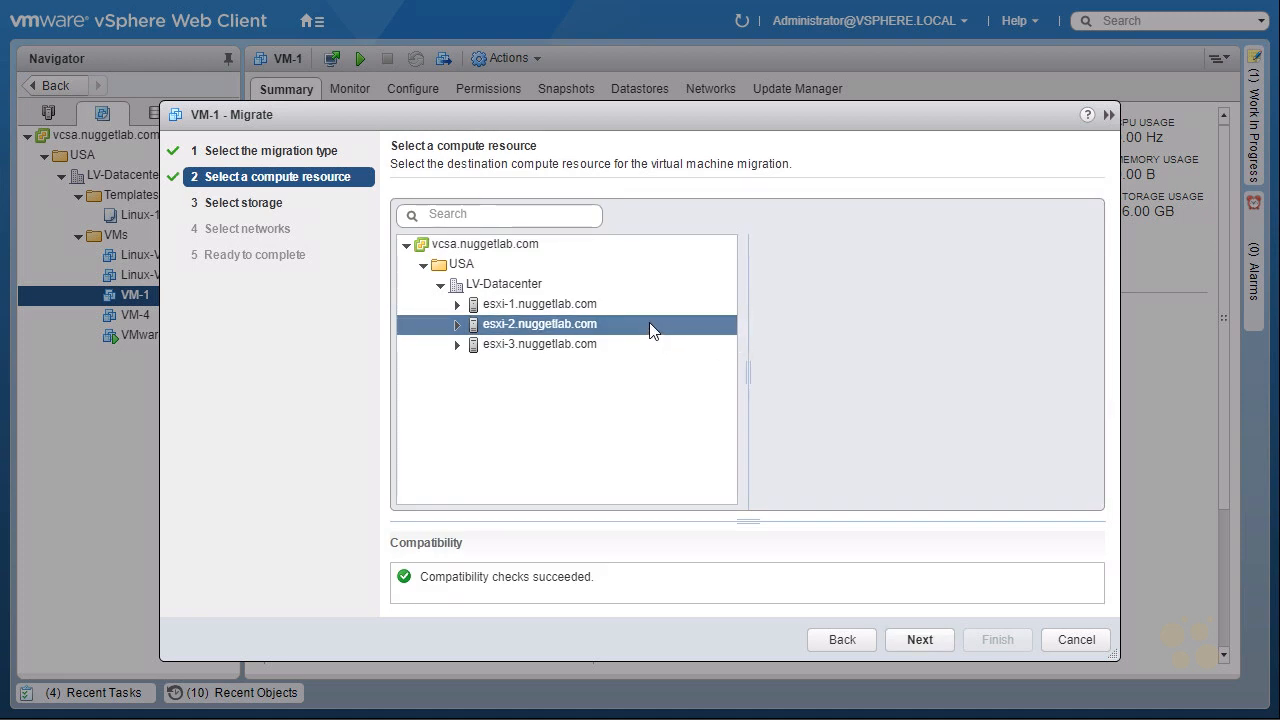
Complete VM-1's migration onto iSCSI-Datastore with Thin Provision disk format, keeping its existing network.
{"action": "left_click", "coordinate": [914, 639]}
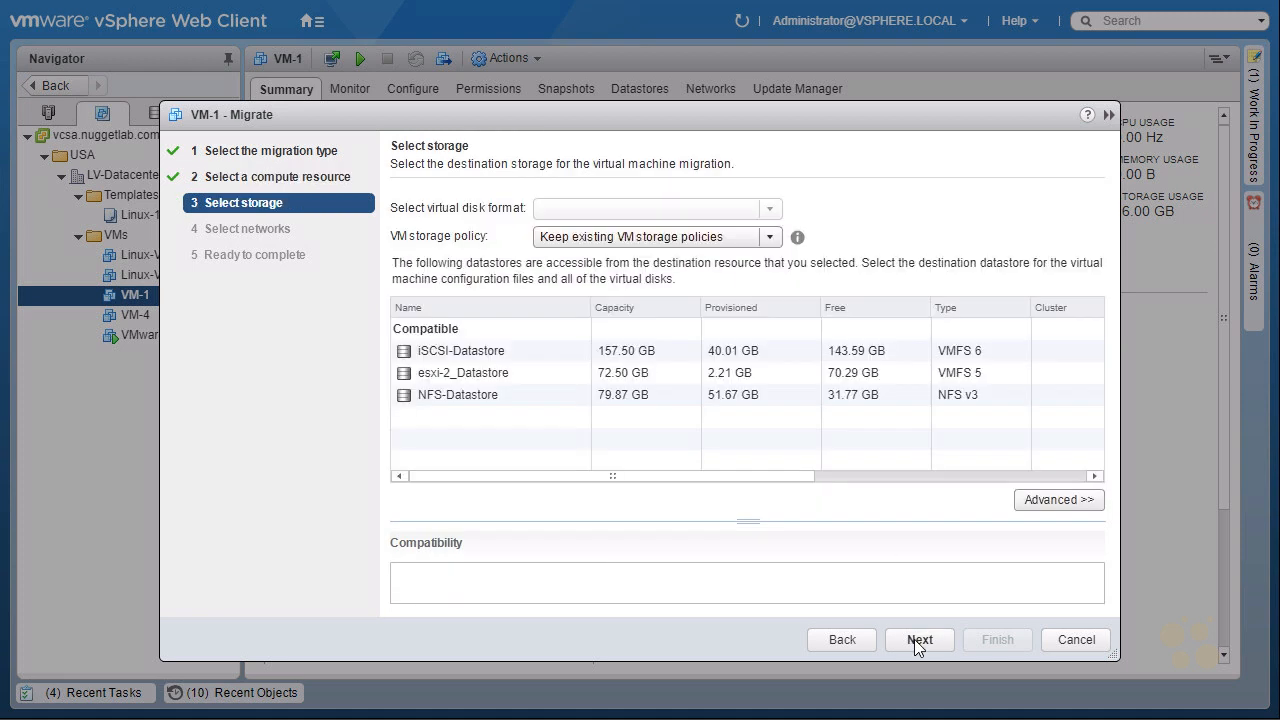
{"action": "left_click", "coordinate": [461, 353]}
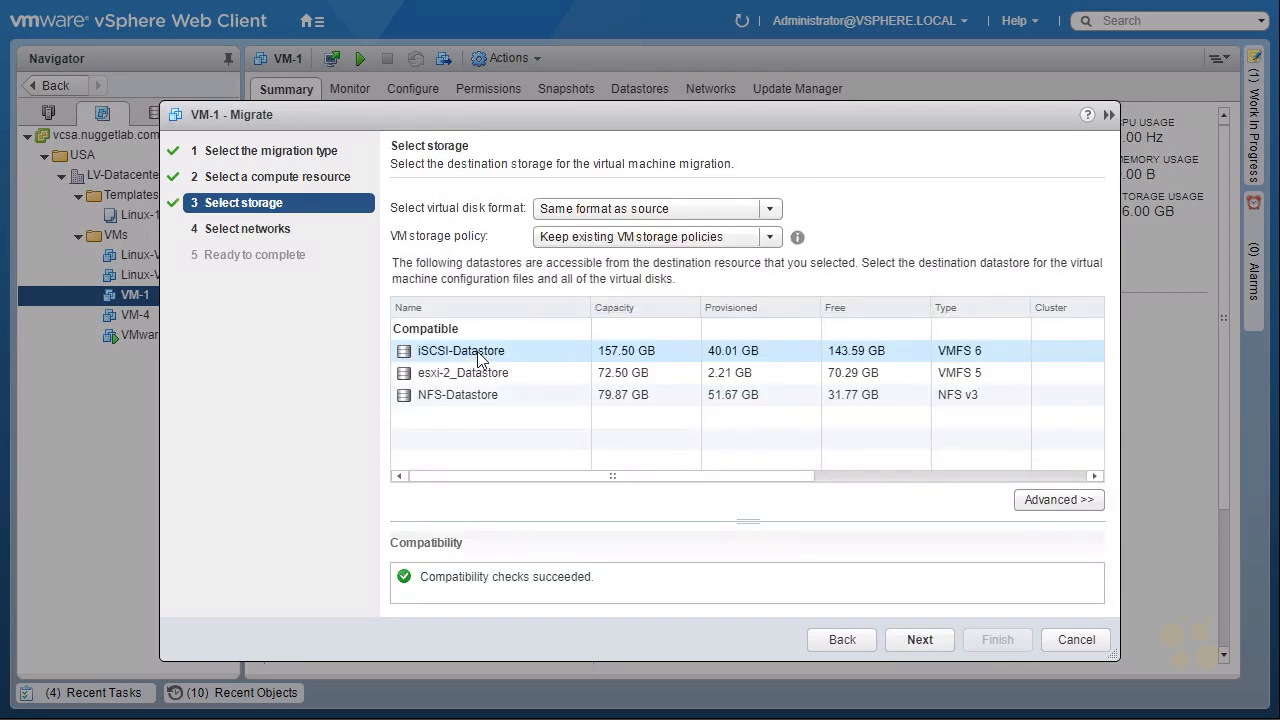
{"action": "left_click", "coordinate": [768, 208]}
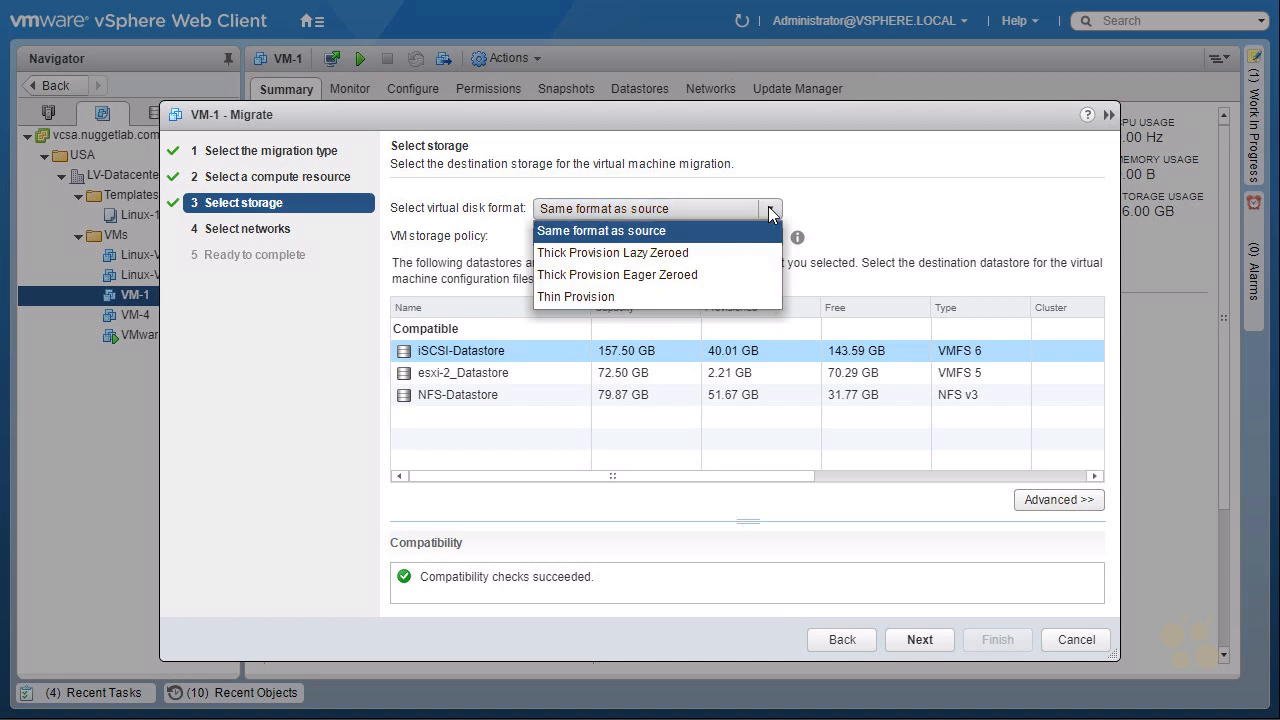
{"action": "left_click", "coordinate": [589, 297]}
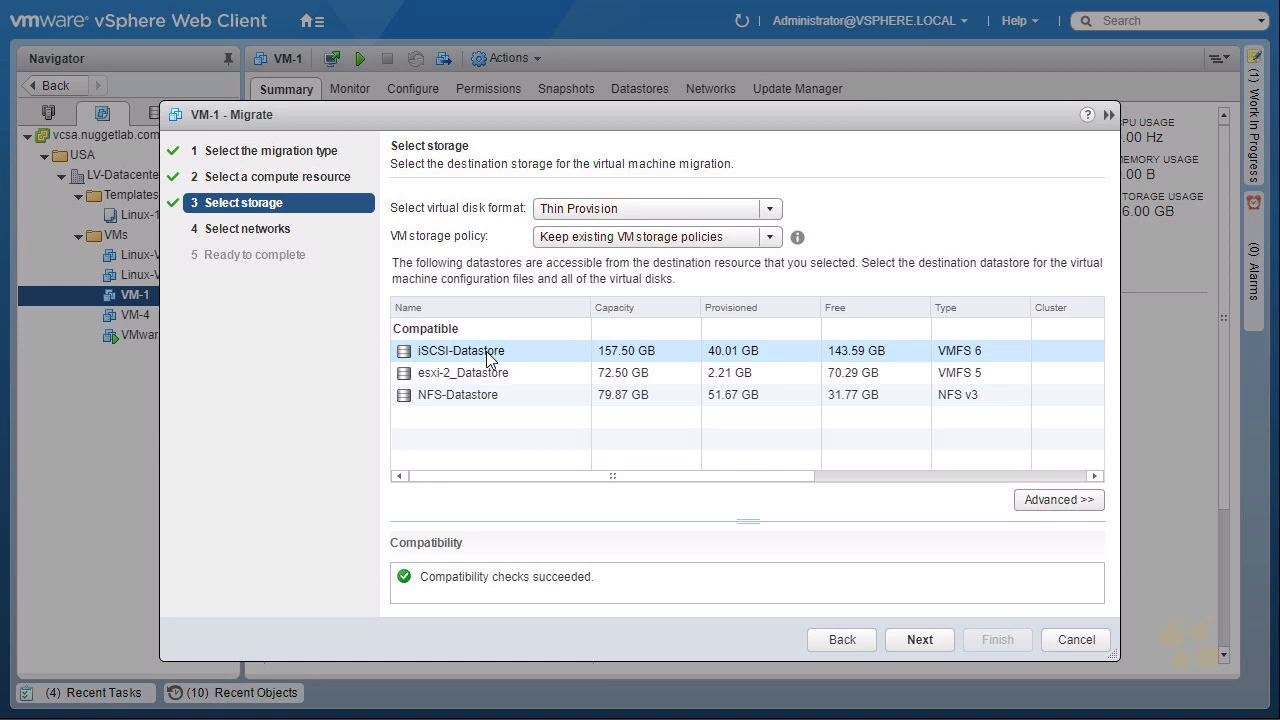
{"action": "left_click", "coordinate": [920, 640]}
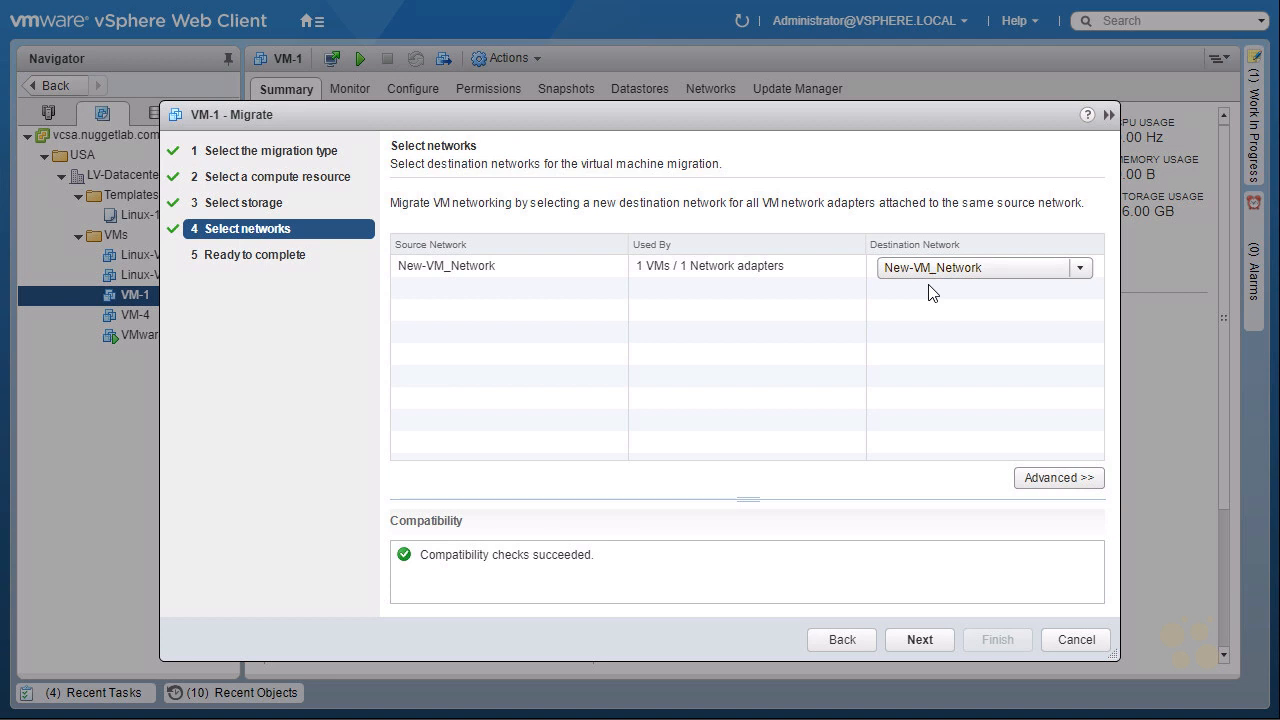
{"action": "left_click", "coordinate": [920, 640]}
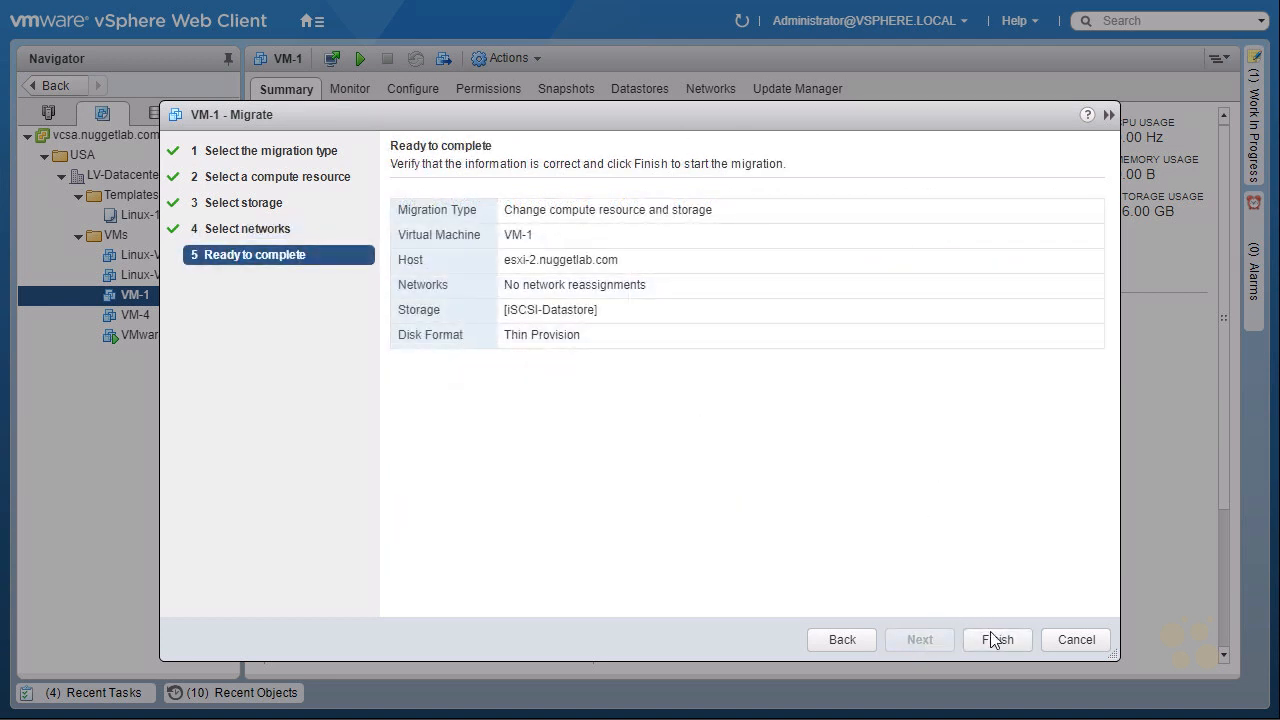
{"action": "left_click", "coordinate": [998, 640]}
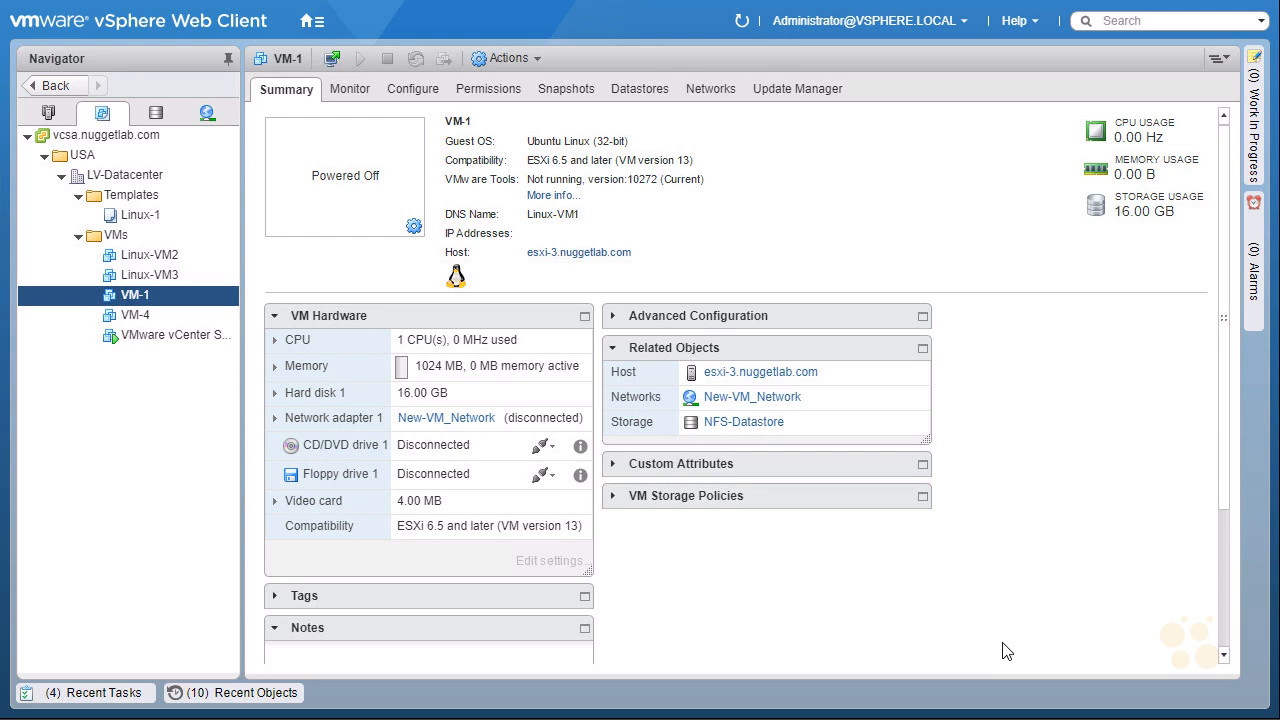
Rename the Linux-VM2 virtual machine to VM-2.
{"action": "left_click", "coordinate": [168, 257]}
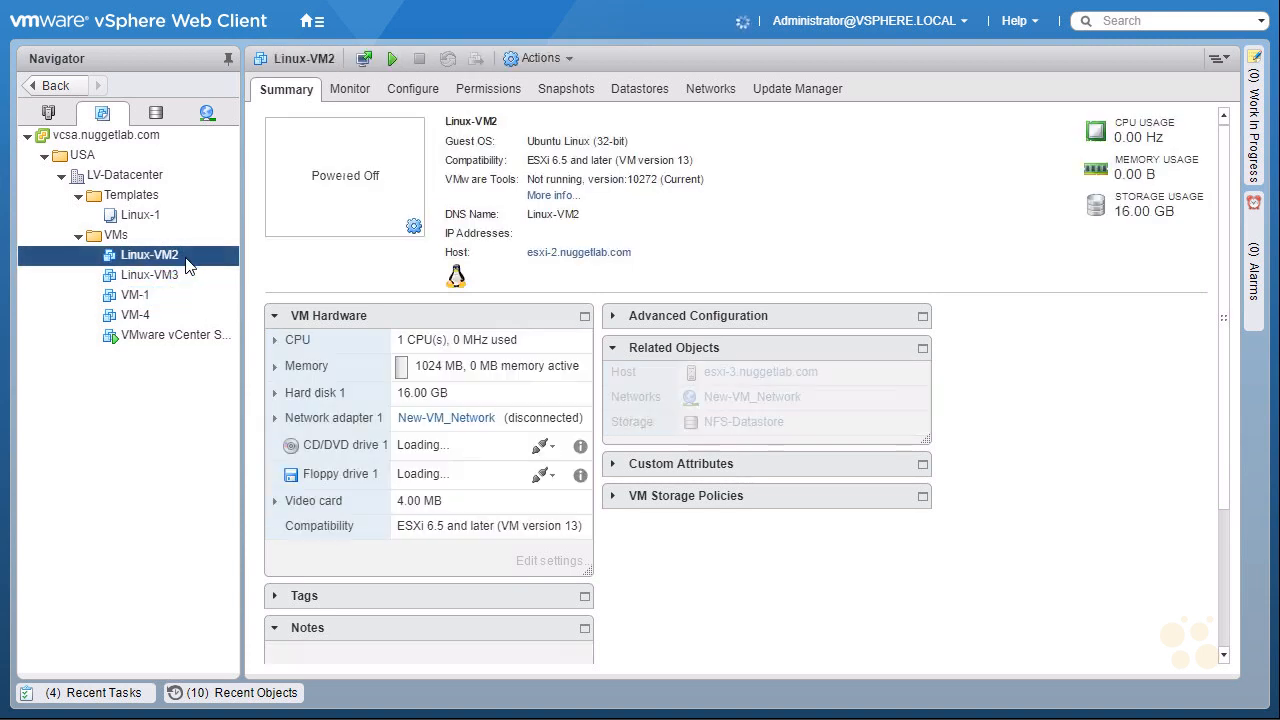
{"action": "right_click", "coordinate": [188, 258]}
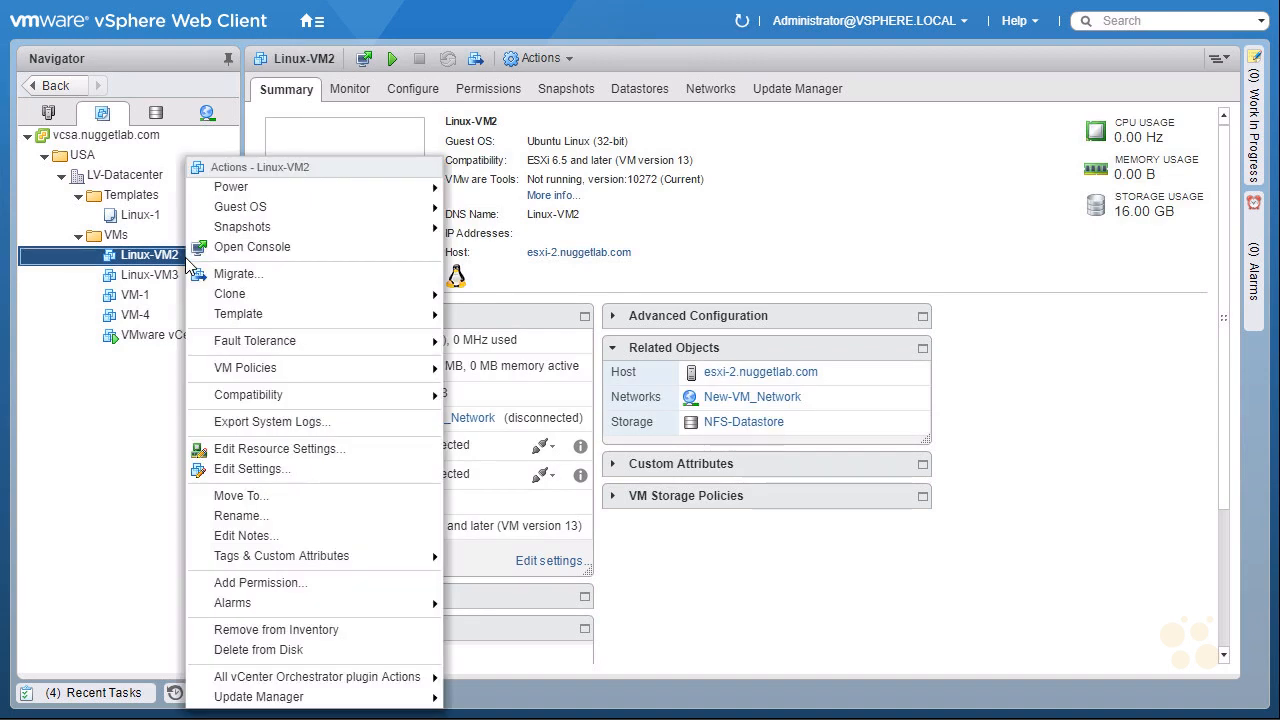
{"action": "left_click", "coordinate": [322, 525]}
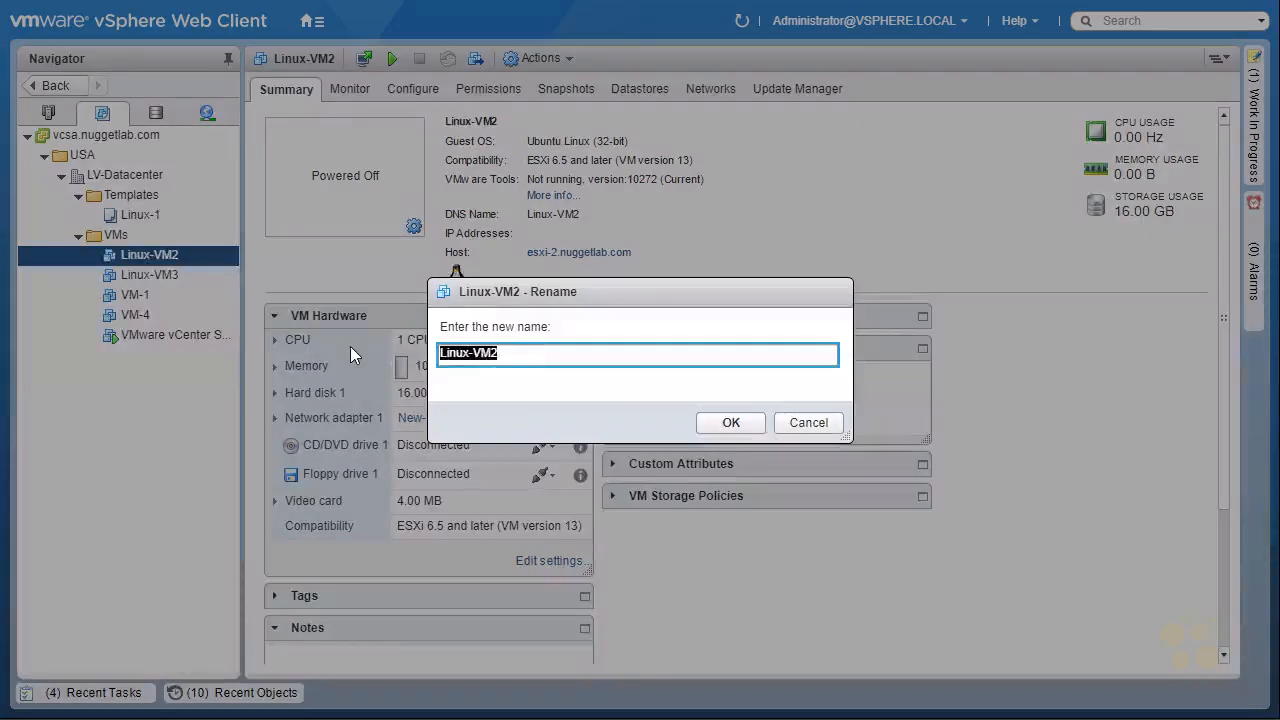
{"action": "type", "text": "VM-2"}
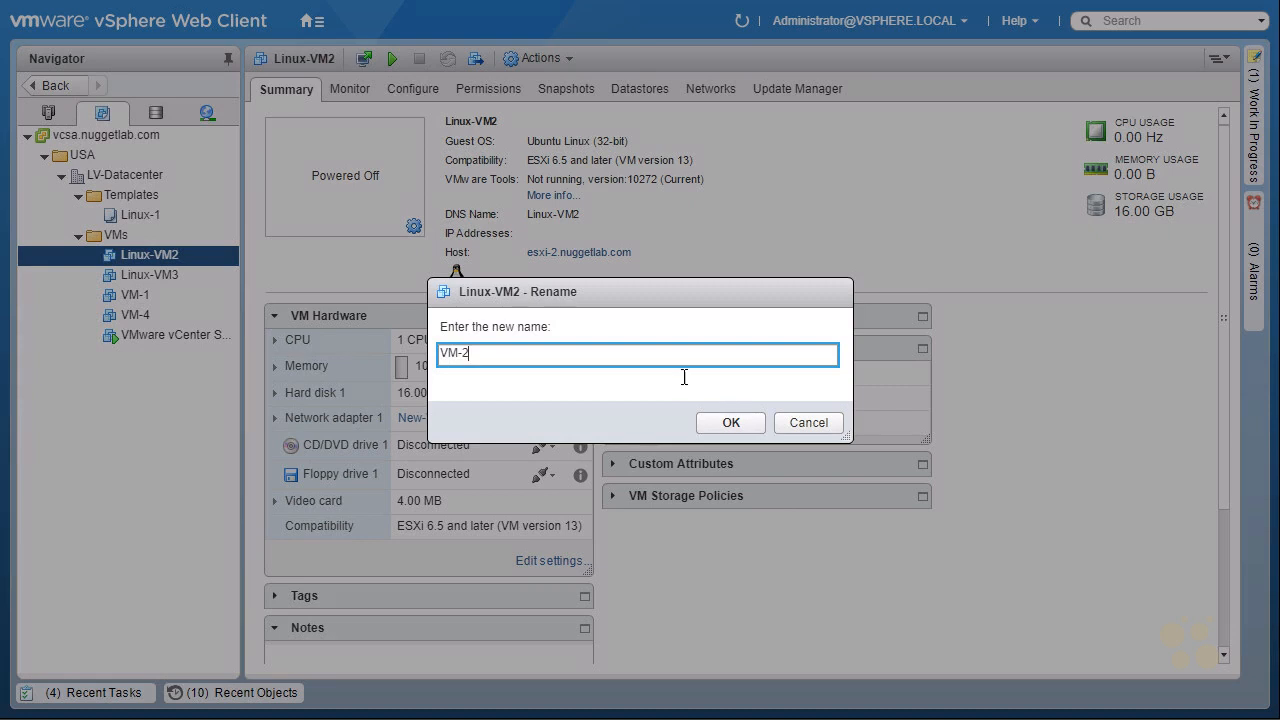
{"action": "left_click", "coordinate": [731, 423]}
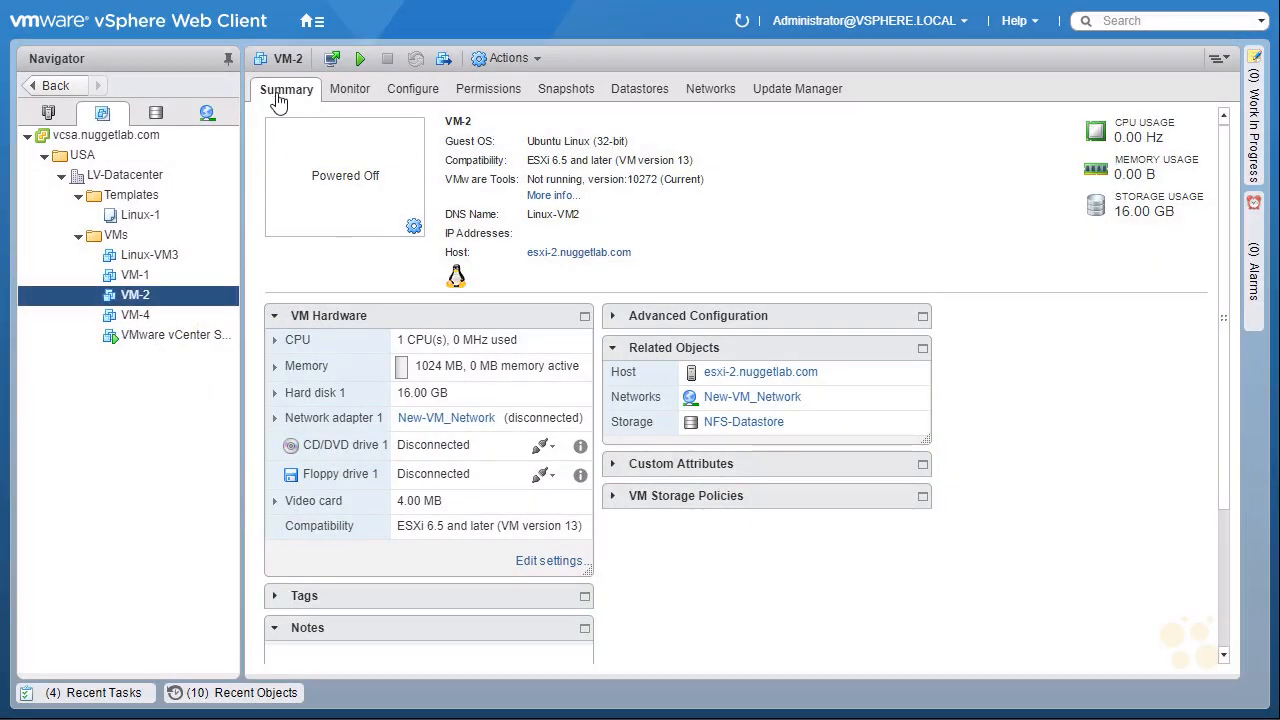
{"action": "key", "text": "ctrl+shift+d"}
{"action": "left_click_drag", "start_coordinate": [701, 384], "coordinate": [738, 385]}
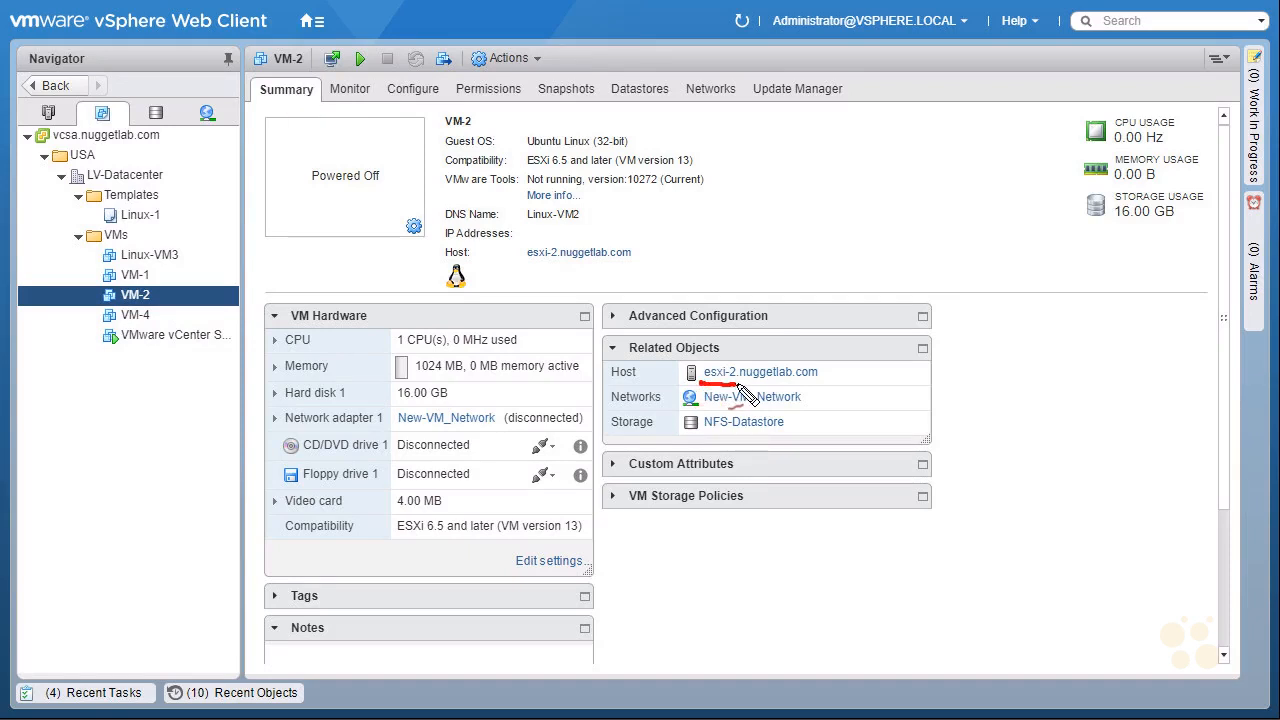
{"action": "mouse_move", "coordinate": [861, 350]}
{"action": "left_mouse_down"}
{"action": "mouse_move", "coordinate": [838, 372]}
{"action": "mouse_move", "coordinate": [855, 369]}
{"action": "left_mouse_up"}
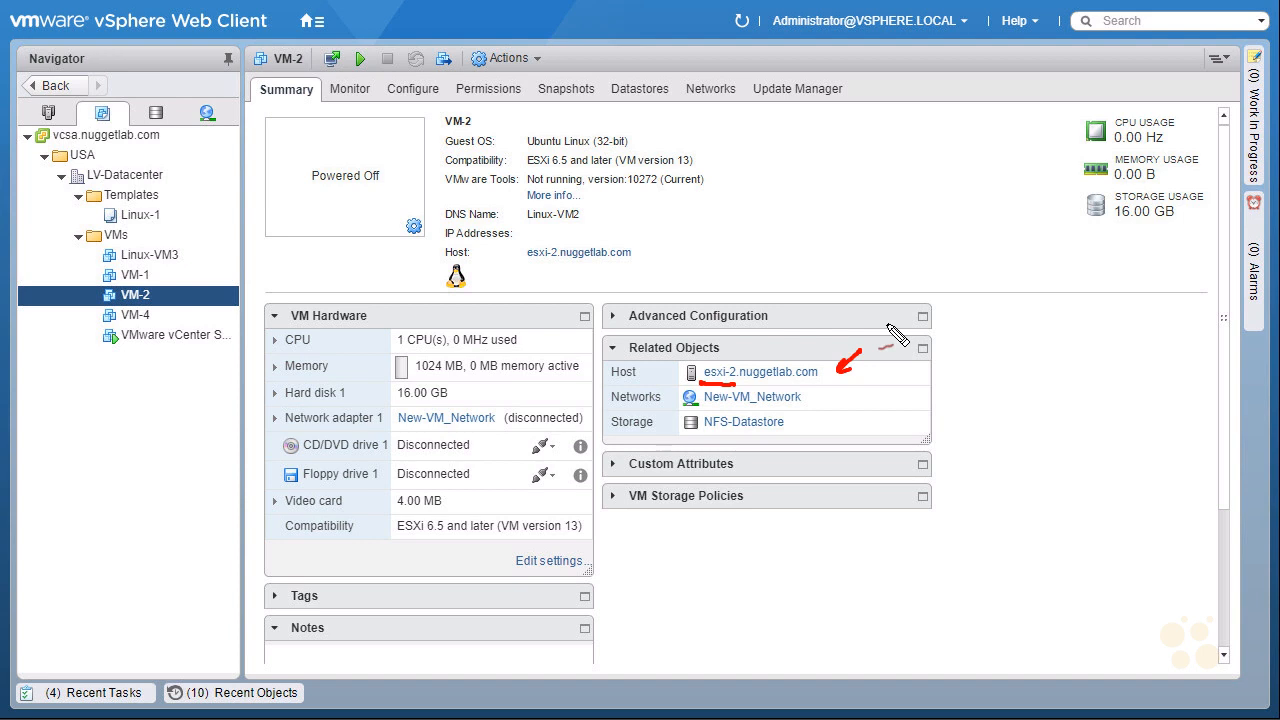
{"action": "mouse_move", "coordinate": [705, 438]}
{"action": "left_mouse_down"}
{"action": "mouse_move", "coordinate": [740, 440]}
{"action": "mouse_move", "coordinate": [792, 413]}
{"action": "mouse_move", "coordinate": [722, 439]}
{"action": "left_mouse_up"}
{"action": "mouse_move", "coordinate": [832, 408]}
{"action": "left_mouse_down"}
{"action": "mouse_move", "coordinate": [808, 432]}
{"action": "mouse_move", "coordinate": [826, 430]}
{"action": "left_mouse_up"}
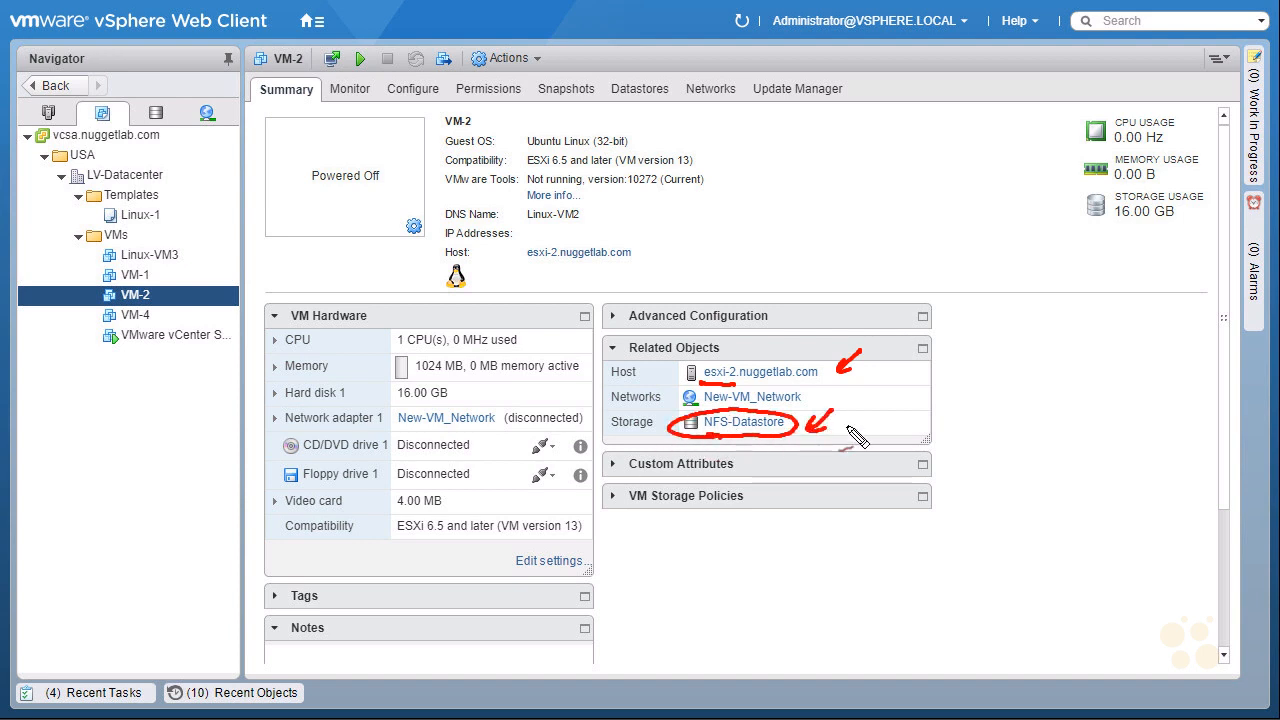
{"action": "left_click_drag", "start_coordinate": [768, 475], "coordinate": [768, 444]}
{"action": "left_click_drag", "start_coordinate": [759, 456], "coordinate": [777, 453]}
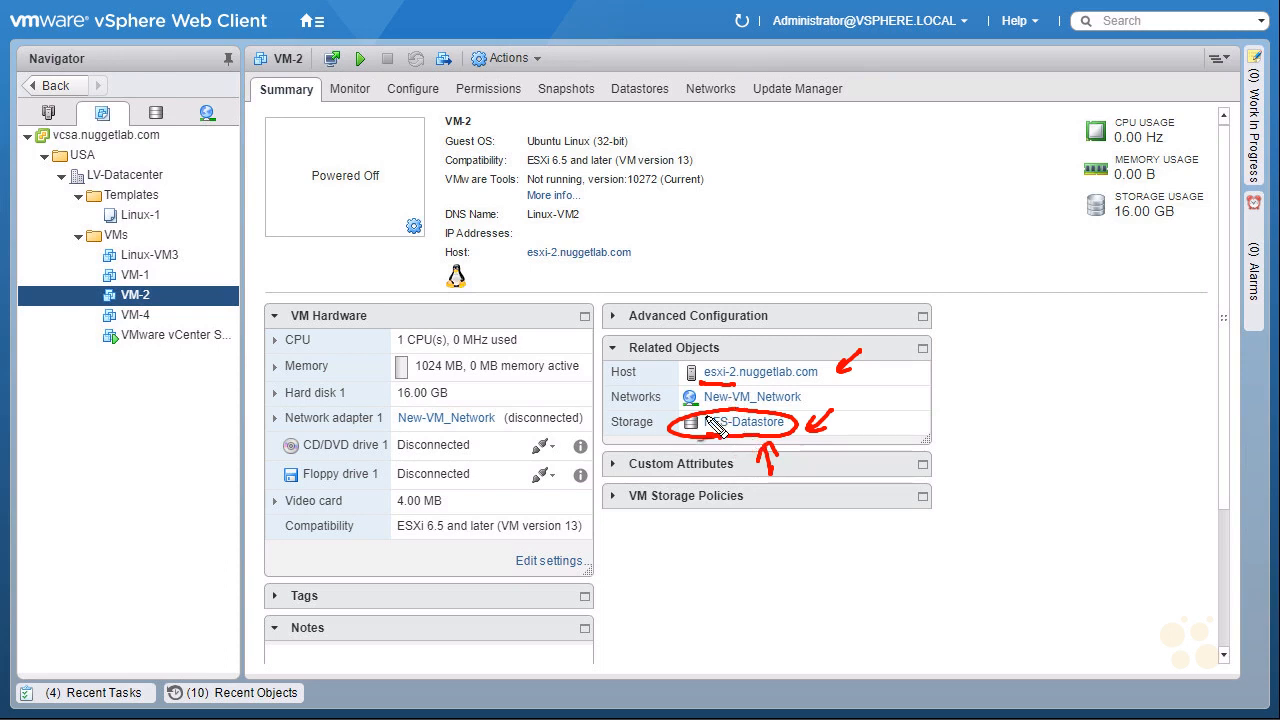
{"action": "mouse_move", "coordinate": [119, 300]}
{"action": "left_mouse_down"}
{"action": "mouse_move", "coordinate": [148, 303]}
{"action": "mouse_move", "coordinate": [124, 303]}
{"action": "left_mouse_up"}
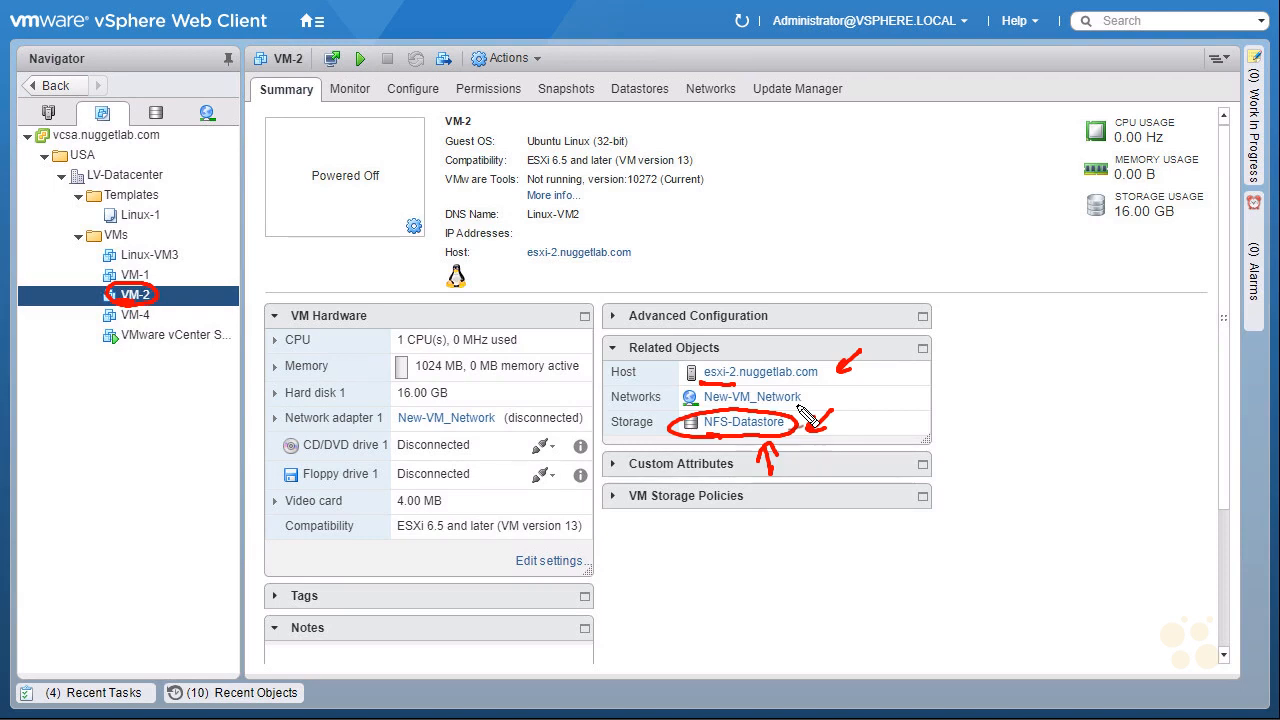
{"action": "key", "text": "Escape"}
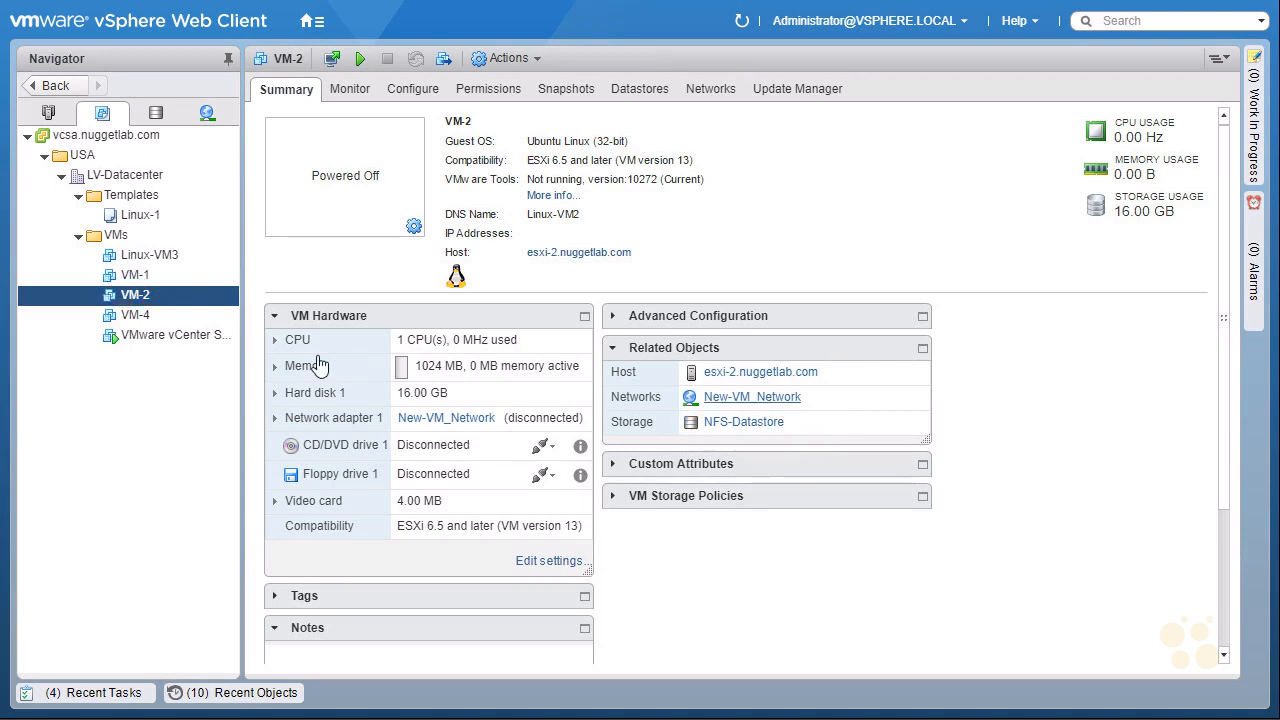
Open Linux-VM3's summary and inspect its host and storage in the related objects.
{"action": "left_click", "coordinate": [180, 255]}
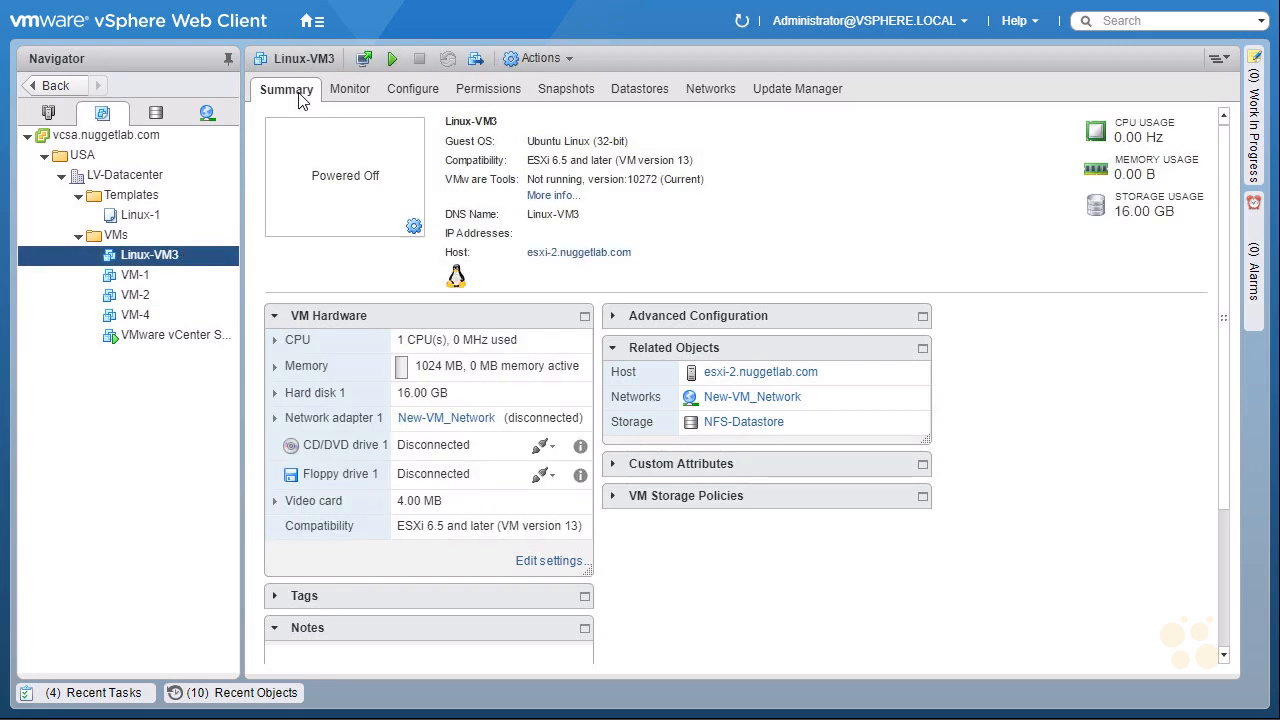
{"action": "key", "text": "ctrl+shift+d"}
{"action": "left_click_drag", "start_coordinate": [876, 370], "coordinate": [845, 375]}
{"action": "mouse_move", "coordinate": [858, 366]}
{"action": "left_mouse_down"}
{"action": "mouse_move", "coordinate": [860, 380]}
{"action": "mouse_move", "coordinate": [785, 410]}
{"action": "left_mouse_up"}
{"action": "key", "text": "ctrl+z"}
{"action": "mouse_move", "coordinate": [947, 363]}
{"action": "left_mouse_down"}
{"action": "mouse_move", "coordinate": [946, 381]}
{"action": "mouse_move", "coordinate": [970, 339]}
{"action": "mouse_move", "coordinate": [1006, 368]}
{"action": "left_mouse_up"}
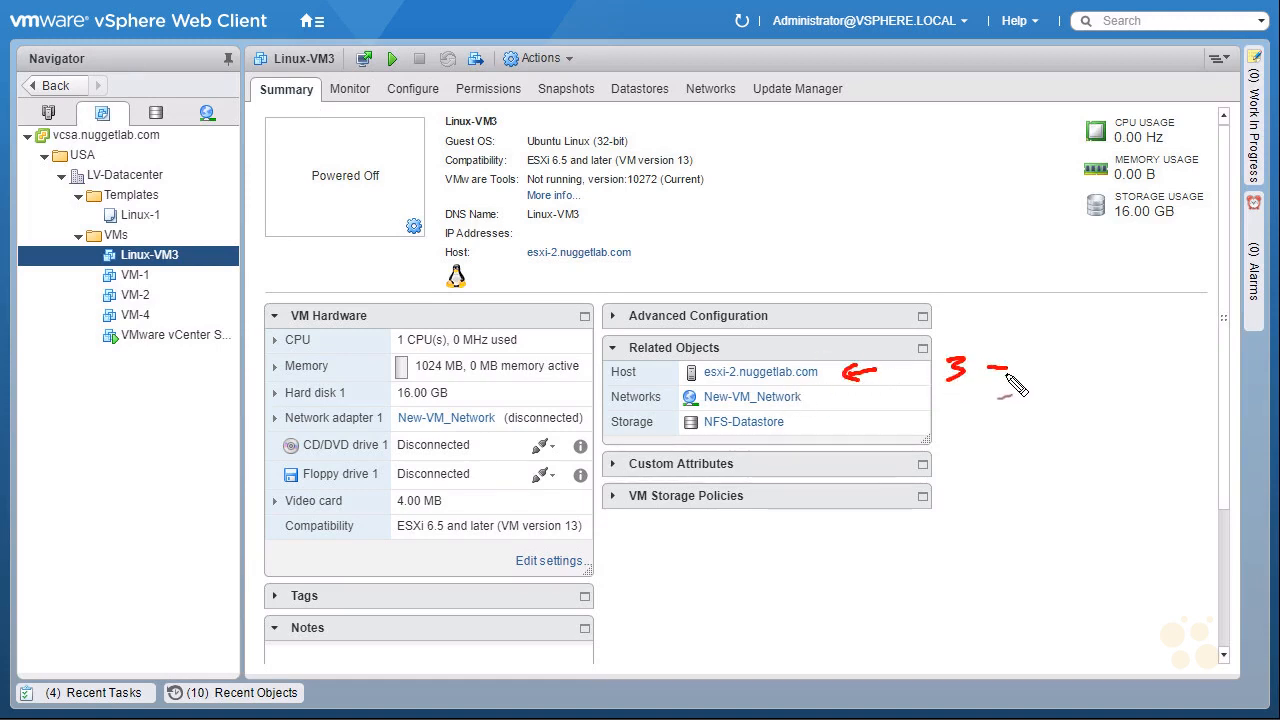
{"action": "mouse_move", "coordinate": [720, 452]}
{"action": "left_mouse_down"}
{"action": "mouse_move", "coordinate": [818, 432]}
{"action": "mouse_move", "coordinate": [690, 430]}
{"action": "mouse_move", "coordinate": [785, 437]}
{"action": "left_mouse_up"}
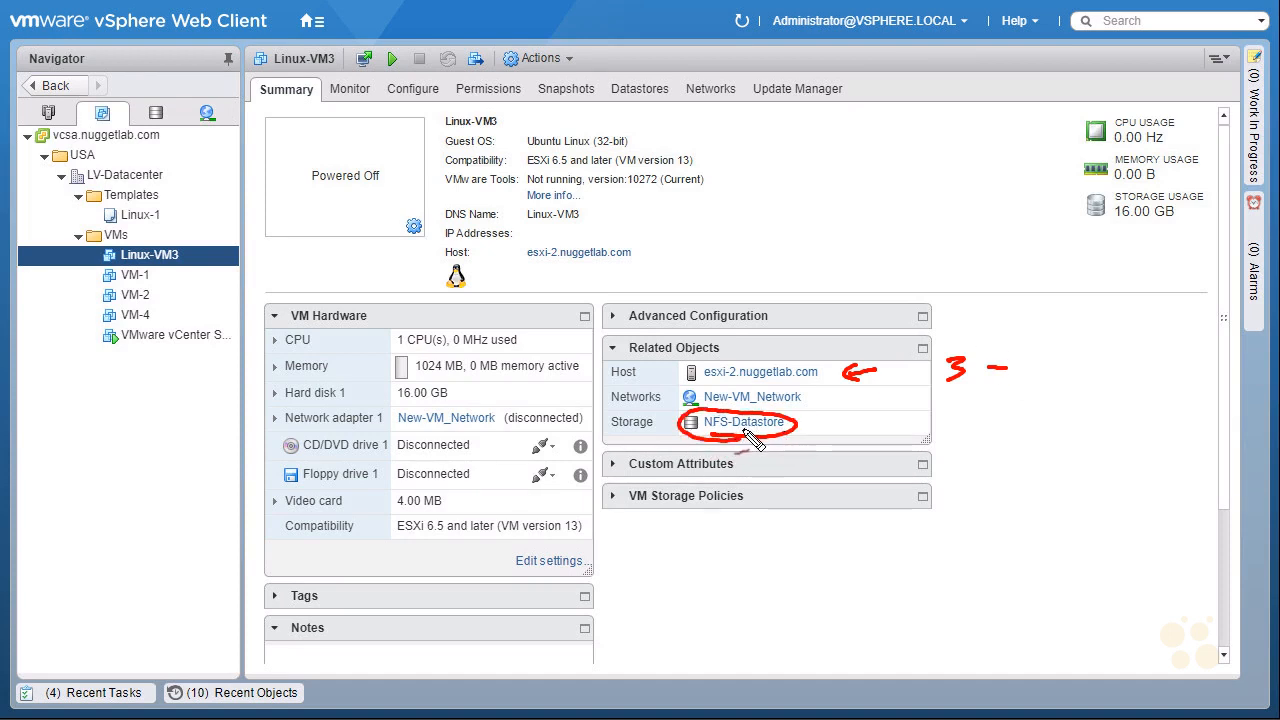
{"action": "left_click_drag", "start_coordinate": [852, 426], "coordinate": [810, 428]}
{"action": "mouse_move", "coordinate": [825, 418]}
{"action": "left_mouse_down"}
{"action": "mouse_move", "coordinate": [826, 436]}
{"action": "mouse_move", "coordinate": [900, 417]}
{"action": "left_mouse_up"}
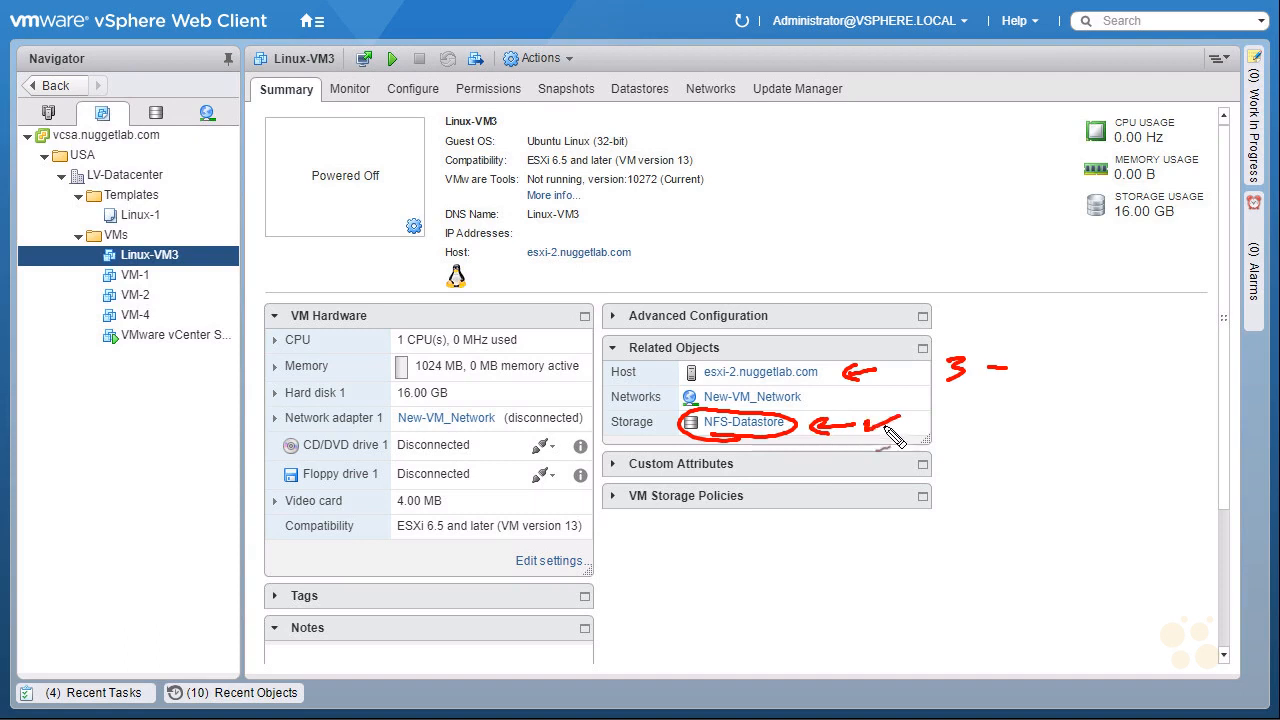
{"action": "key", "text": "Escape"}
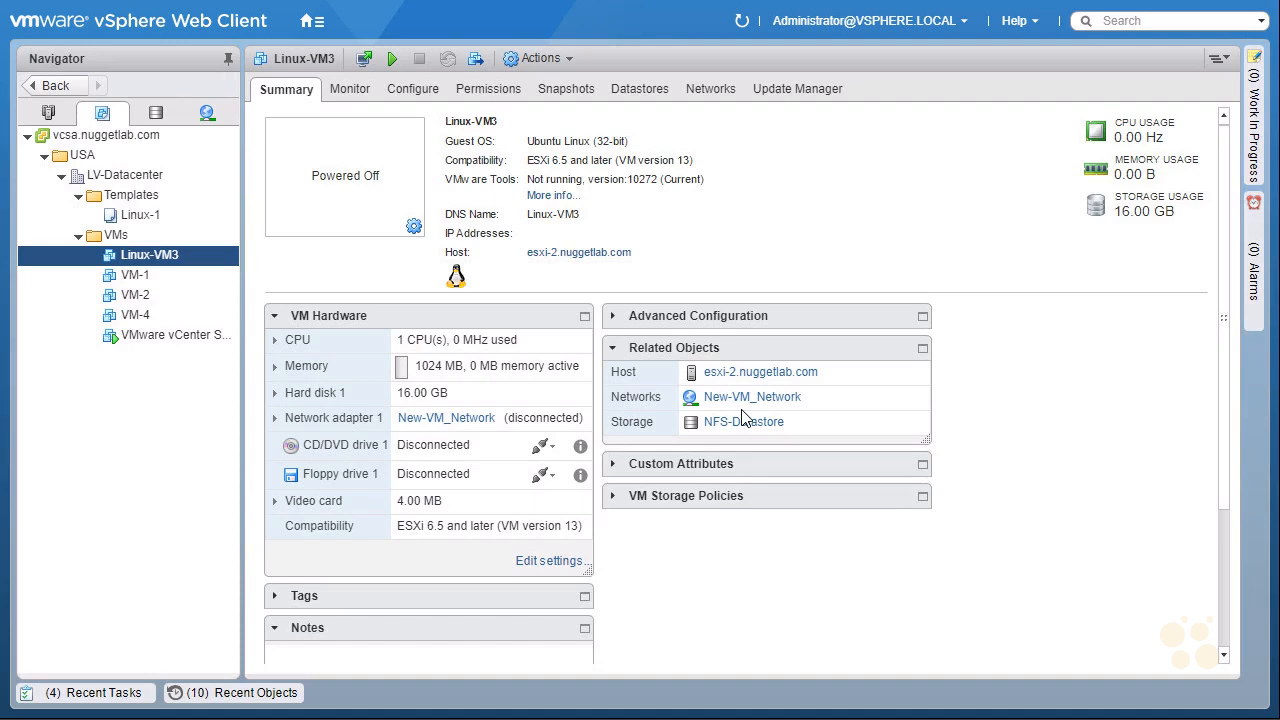
Rename the Linux-VM3 virtual machine to VM-3.
{"action": "right_click", "coordinate": [200, 253]}
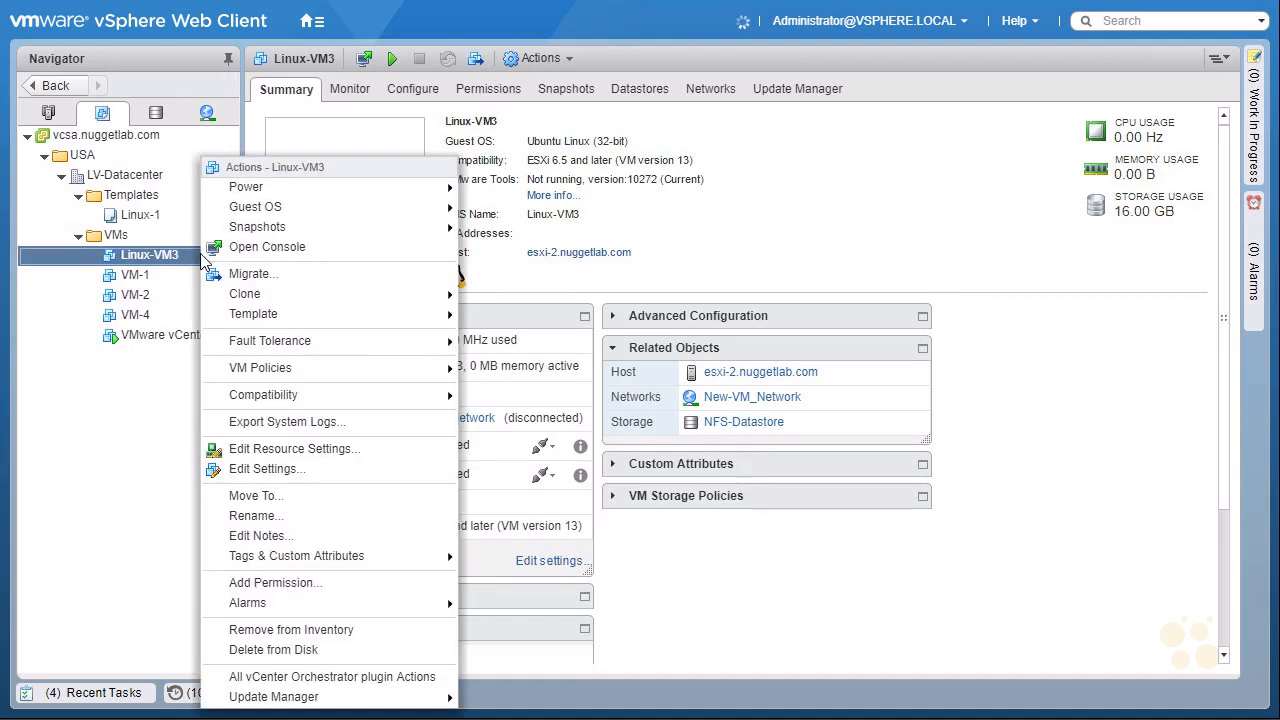
{"action": "left_click", "coordinate": [370, 515]}
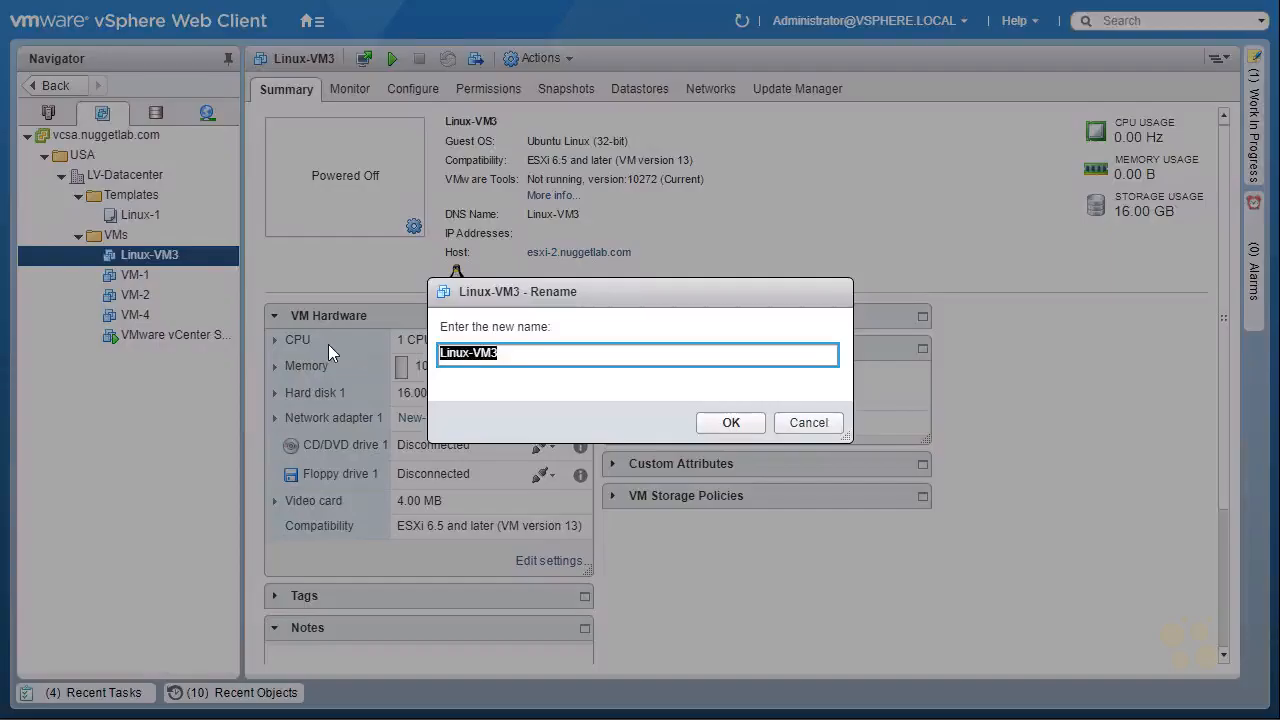
{"action": "type", "text": "VM-3"}
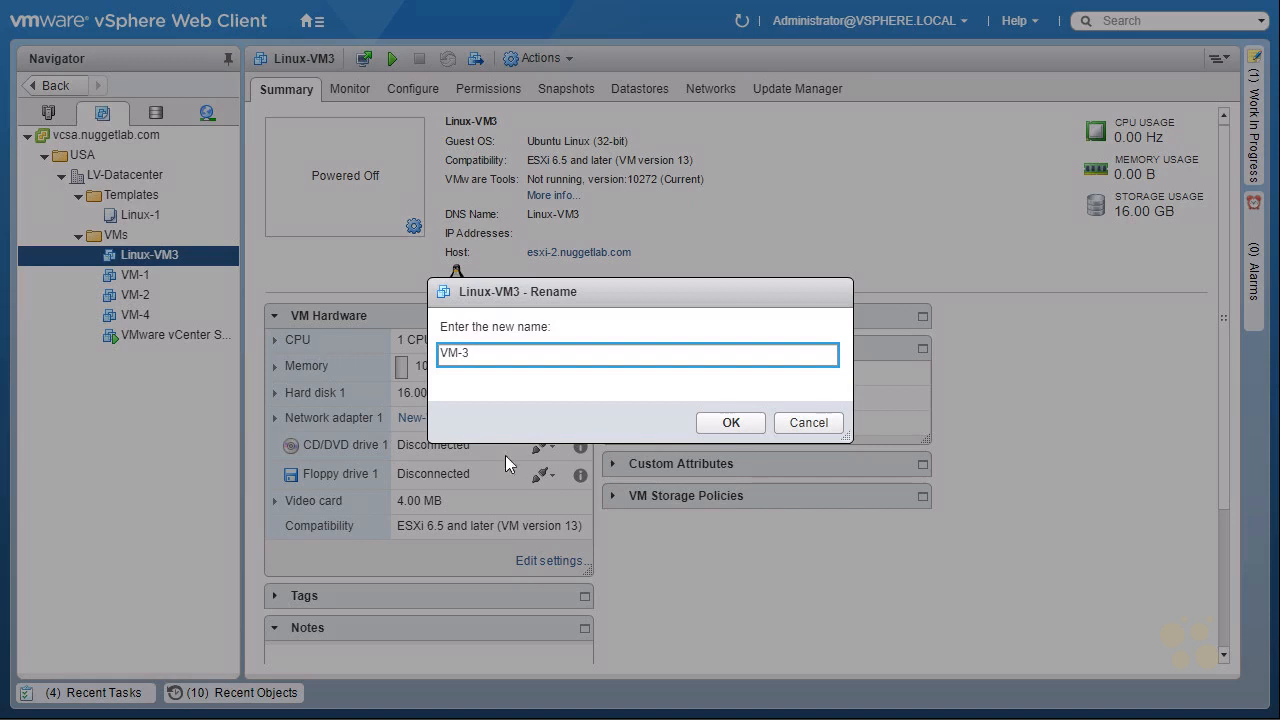
{"action": "left_click", "coordinate": [734, 421]}
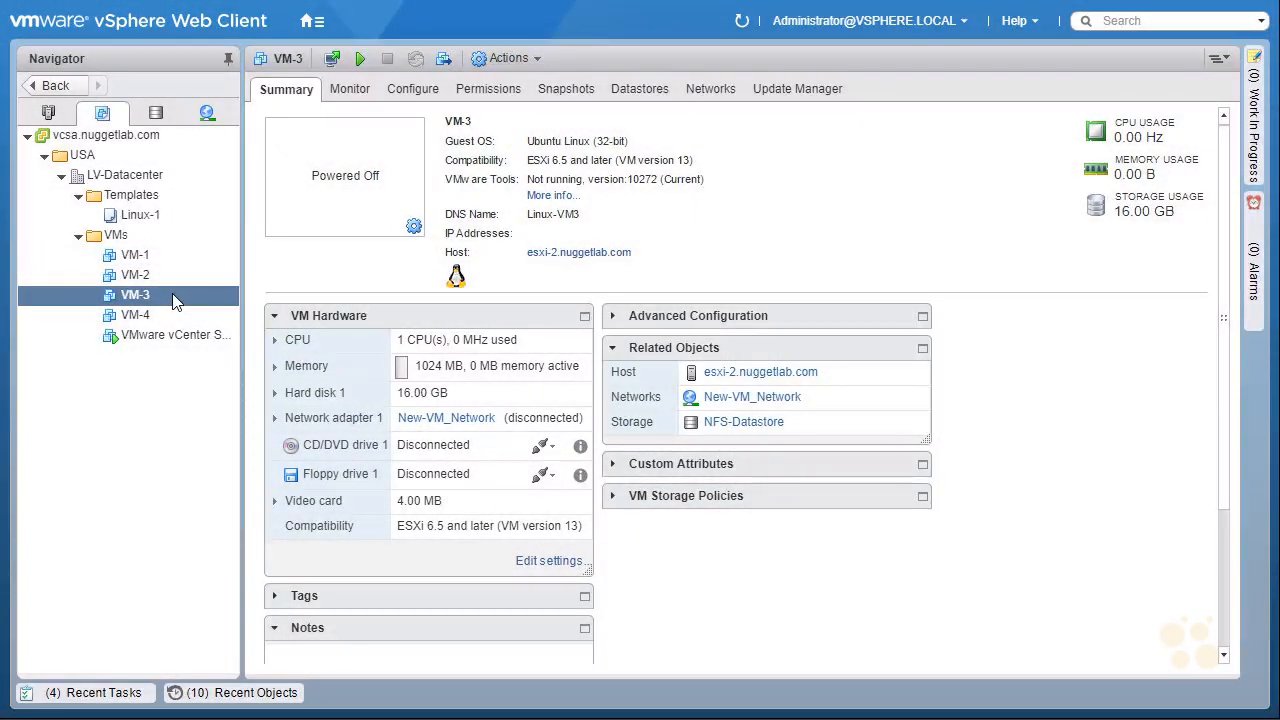
Migrate VM-3 by changing its compute resource only to esxi-3.nuggetlab.com, keeping its network.
{"action": "right_click", "coordinate": [182, 302]}
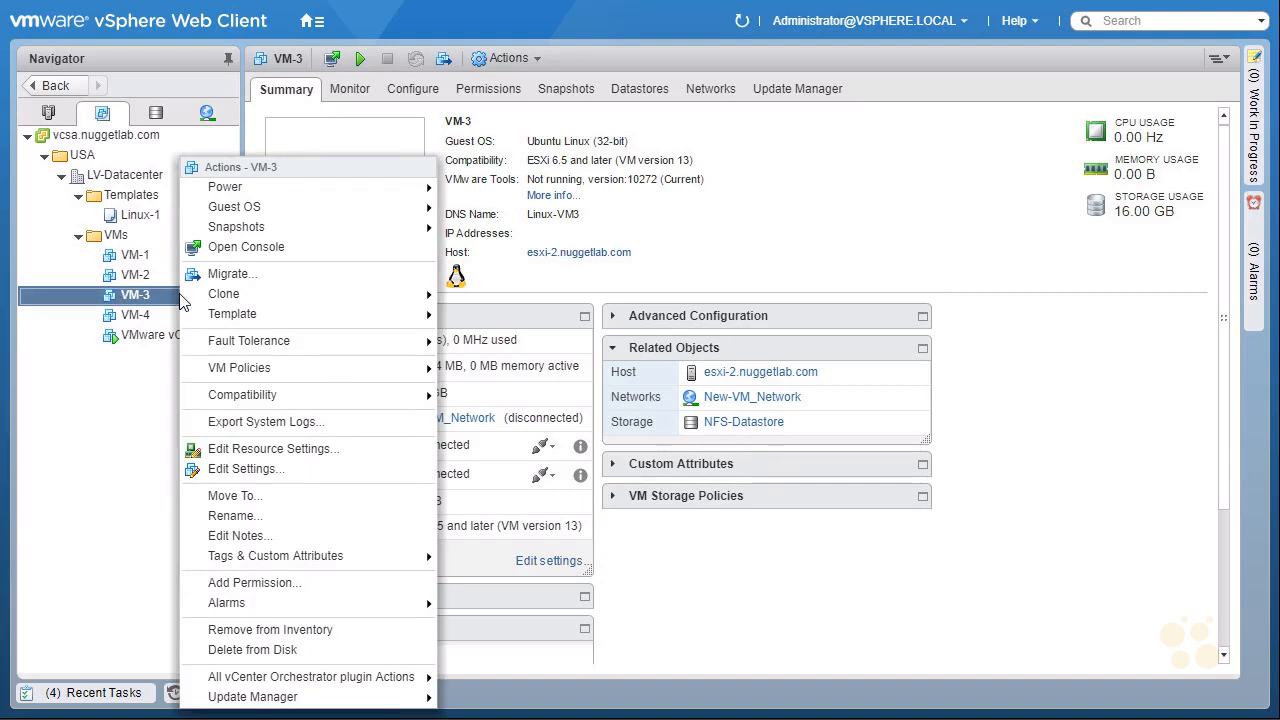
{"action": "left_click", "coordinate": [318, 281]}
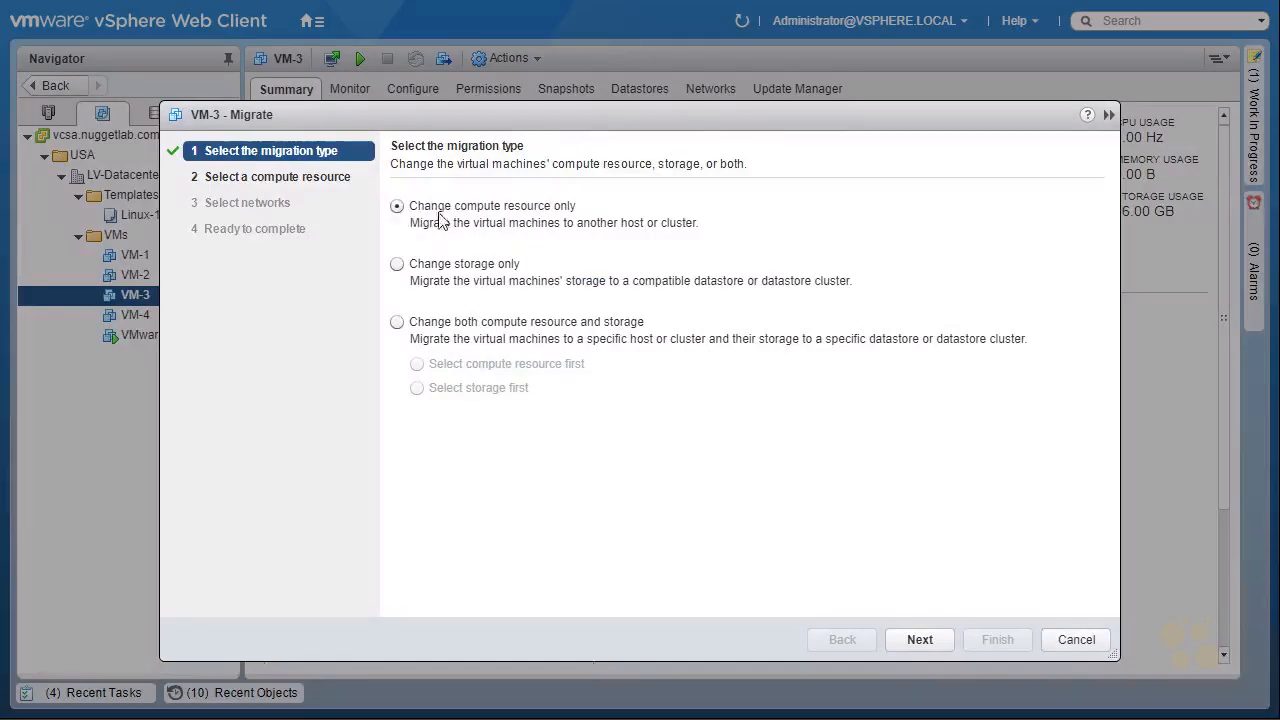
{"action": "left_click", "coordinate": [919, 640]}
{"action": "left_click", "coordinate": [413, 366]}
{"action": "left_click", "coordinate": [413, 366]}
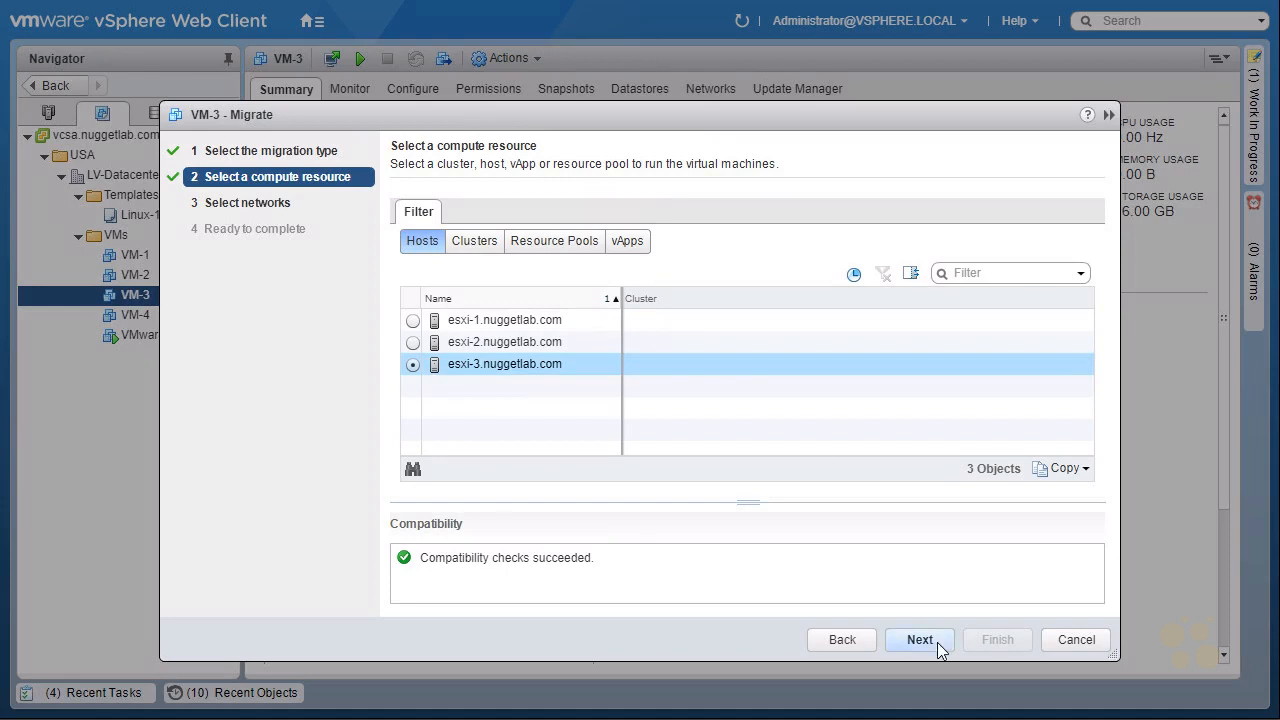
{"action": "left_click", "coordinate": [929, 640]}
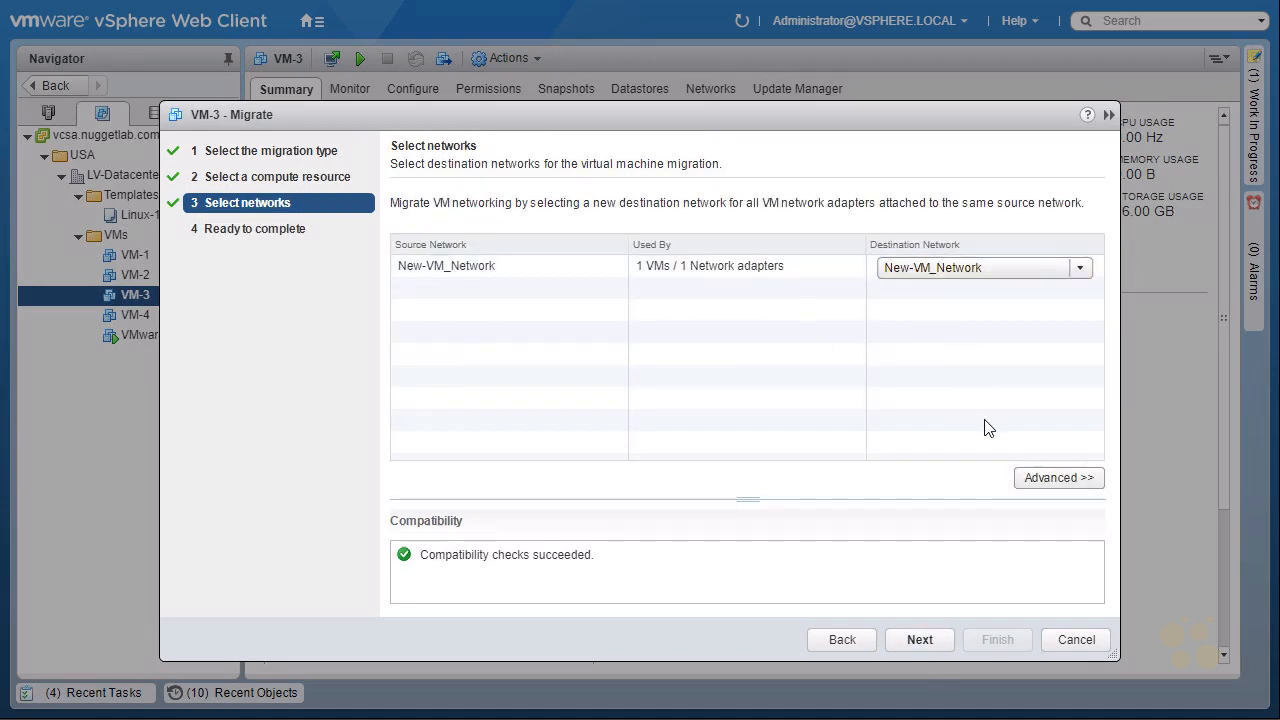
{"action": "left_click", "coordinate": [930, 645]}
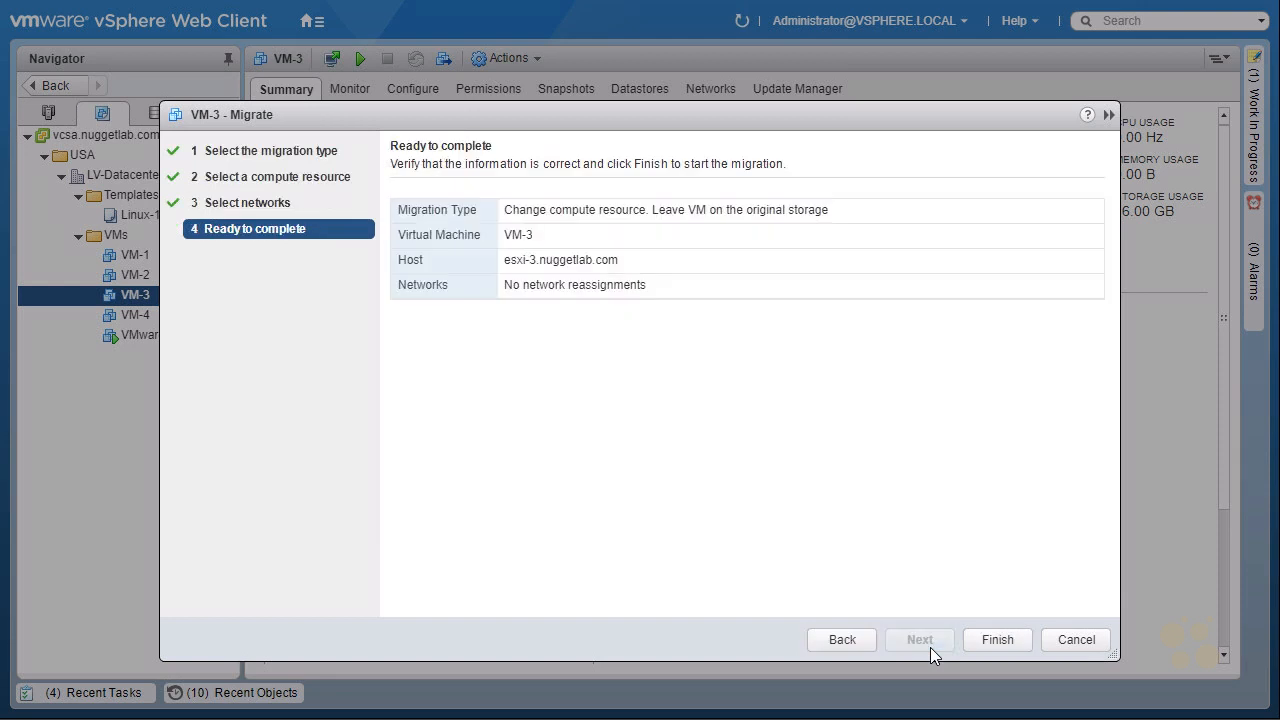
{"action": "left_click", "coordinate": [1015, 643]}
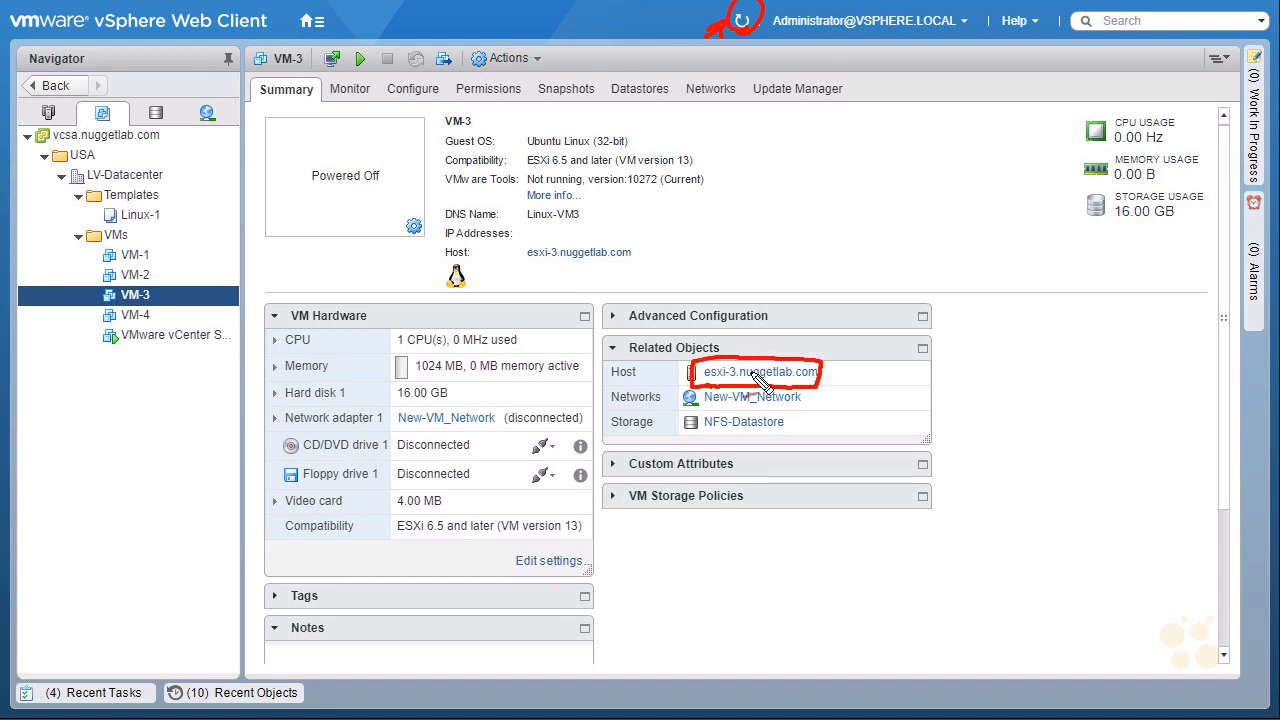
Open VM-4's summary and inspect its host and storage in the related objects.
{"action": "left_click", "coordinate": [178, 314]}
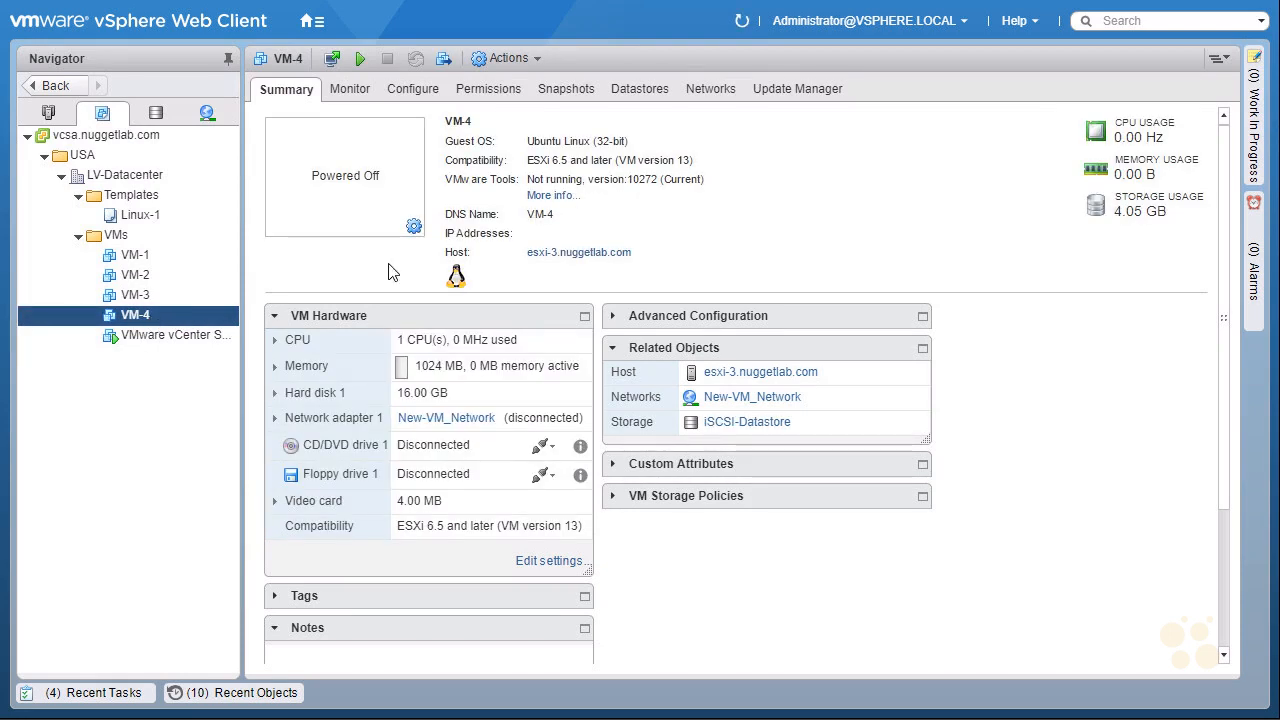
{"action": "mouse_move", "coordinate": [858, 335]}
{"action": "left_mouse_down"}
{"action": "mouse_move", "coordinate": [833, 366]}
{"action": "mouse_move", "coordinate": [855, 363]}
{"action": "mouse_move", "coordinate": [818, 426]}
{"action": "left_mouse_up"}
{"action": "left_click_drag", "start_coordinate": [822, 412], "coordinate": [847, 422]}
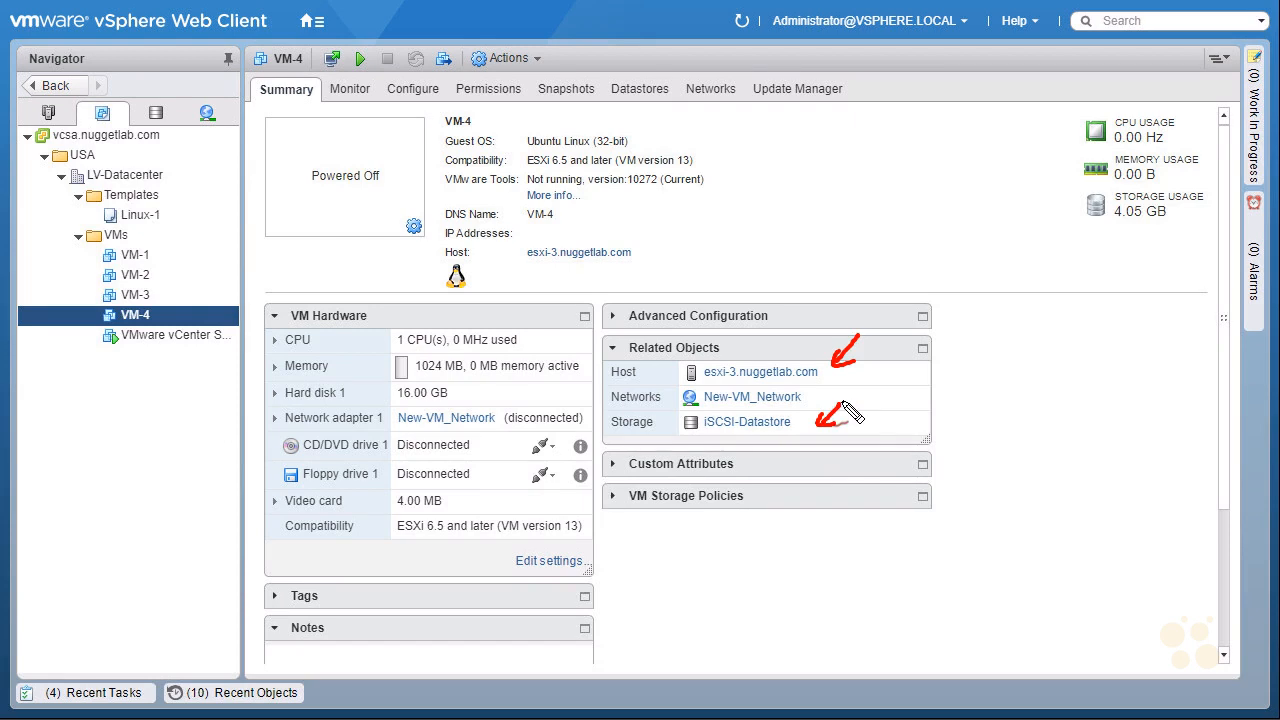
Review VM-1's summary and the recent tasks list, then browse the iSCSI-Datastore's files and VM folders.
{"action": "key", "text": "Escape"}
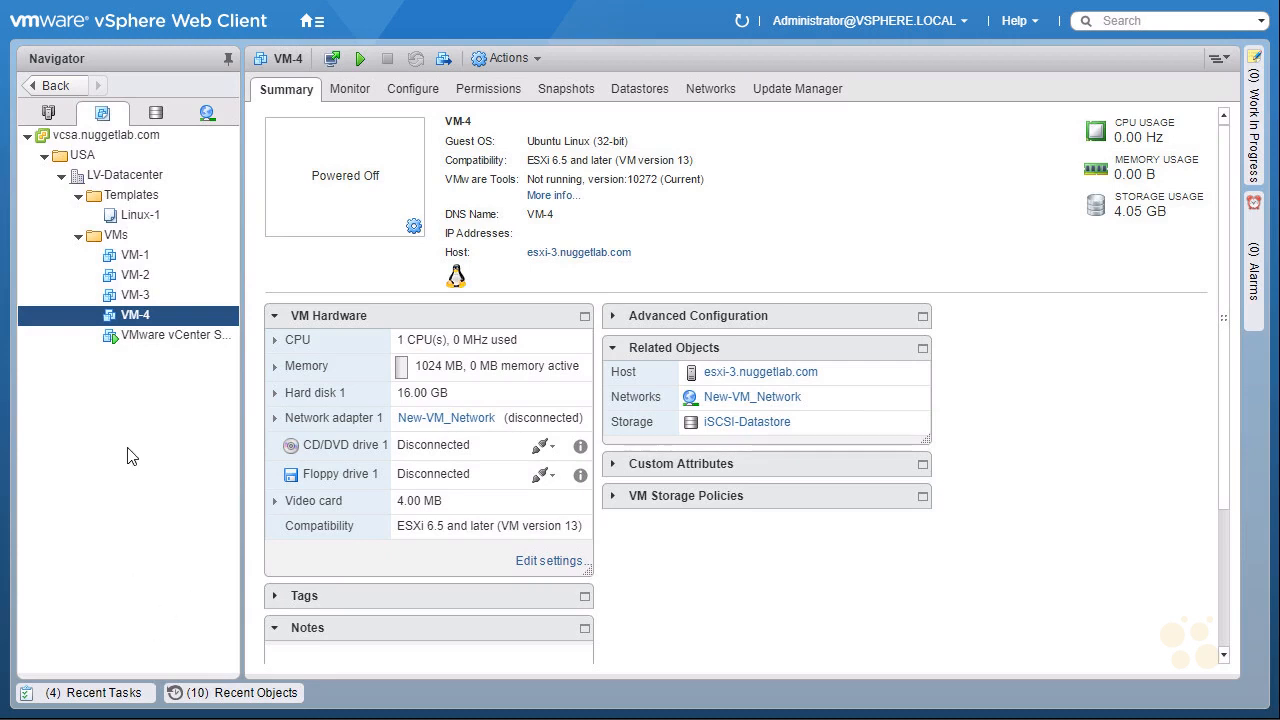
{"action": "left_click", "coordinate": [172, 258]}
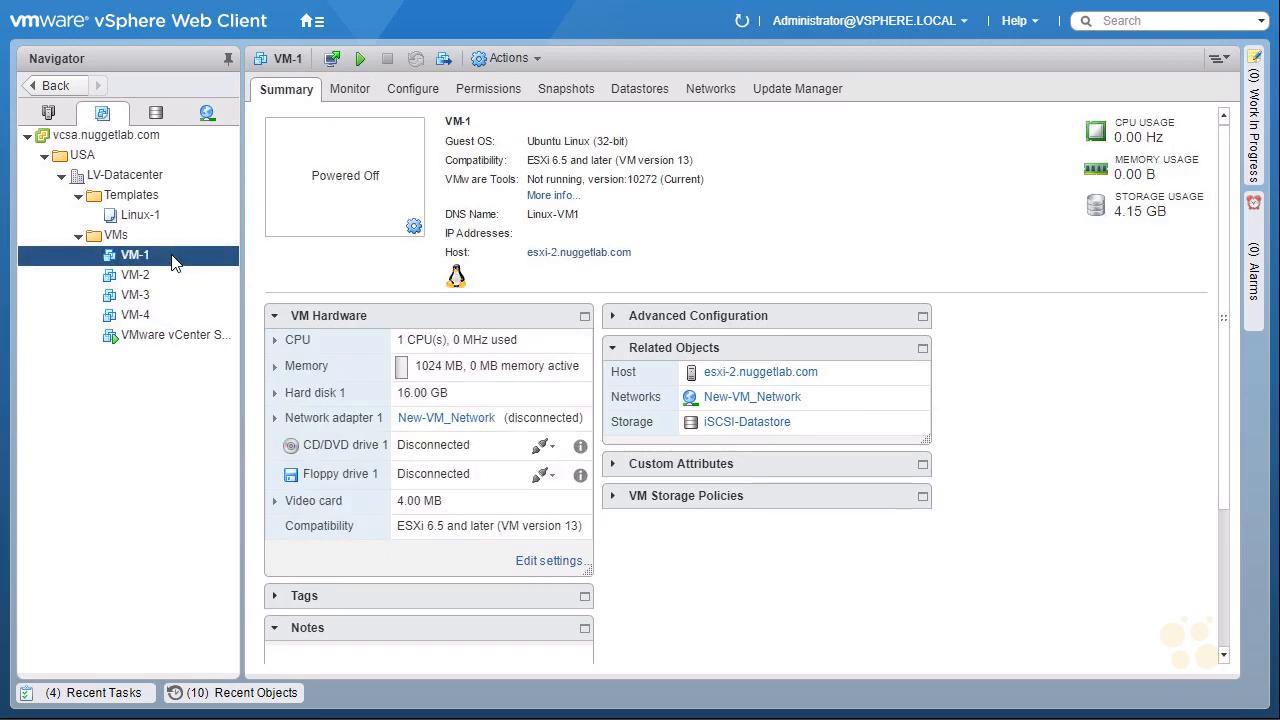
{"action": "left_click", "coordinate": [92, 694]}
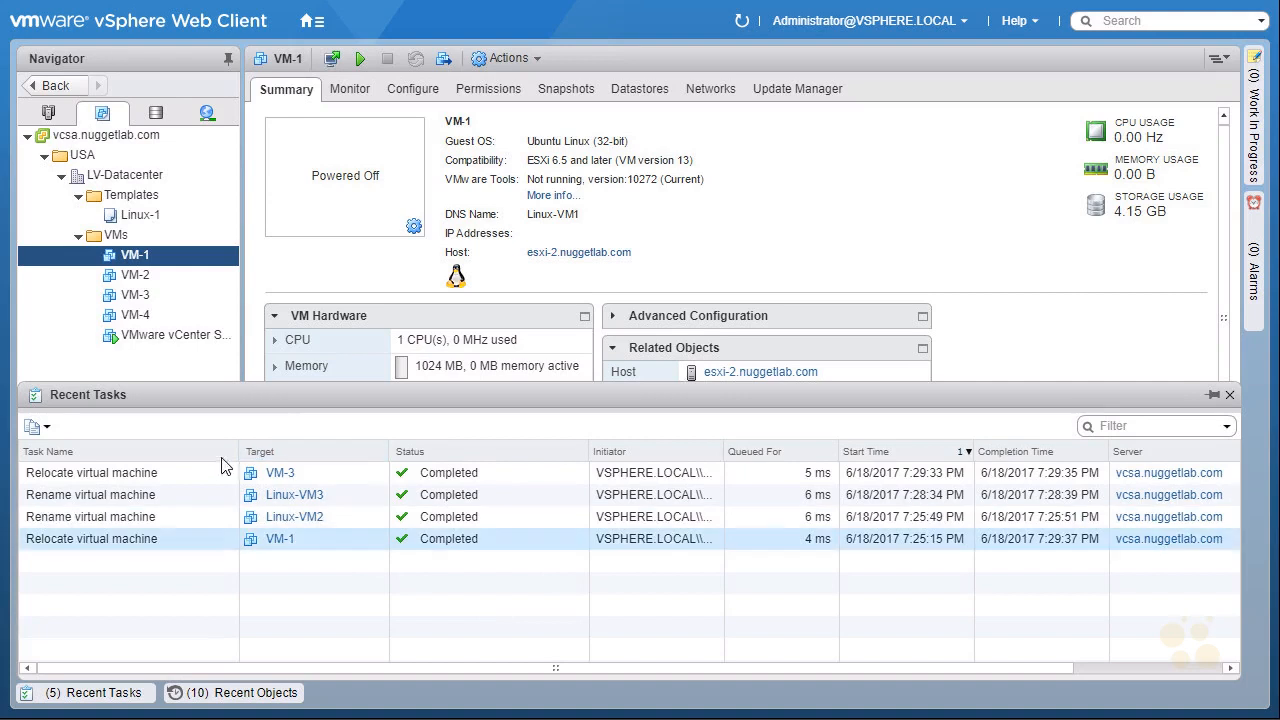
{"action": "left_click", "coordinate": [149, 253]}
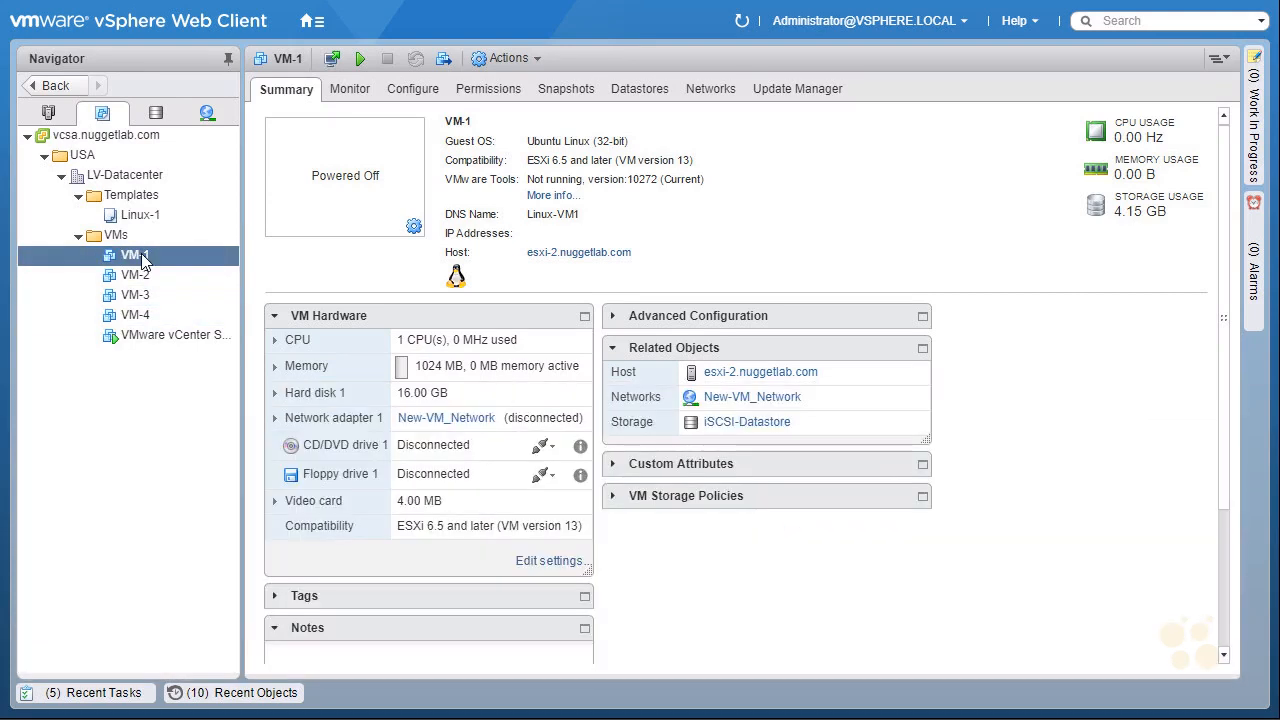
{"action": "left_click", "coordinate": [766, 430]}
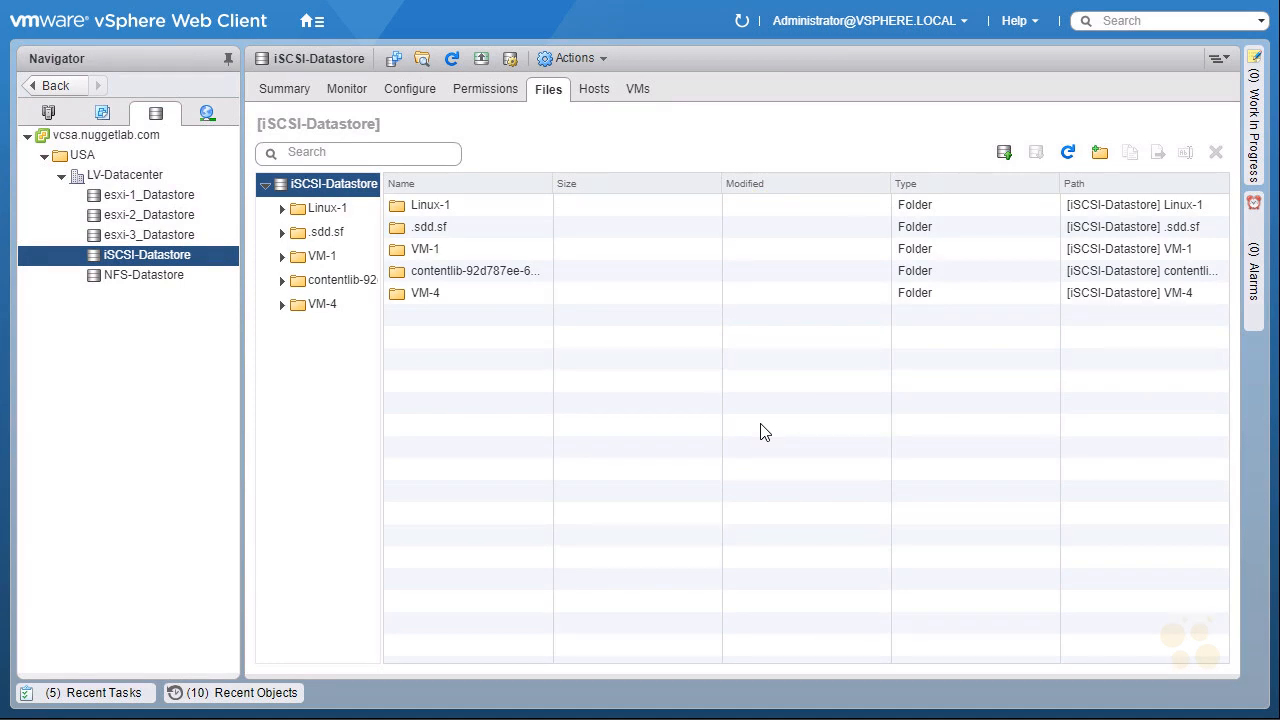
{"action": "left_click", "coordinate": [320, 258]}
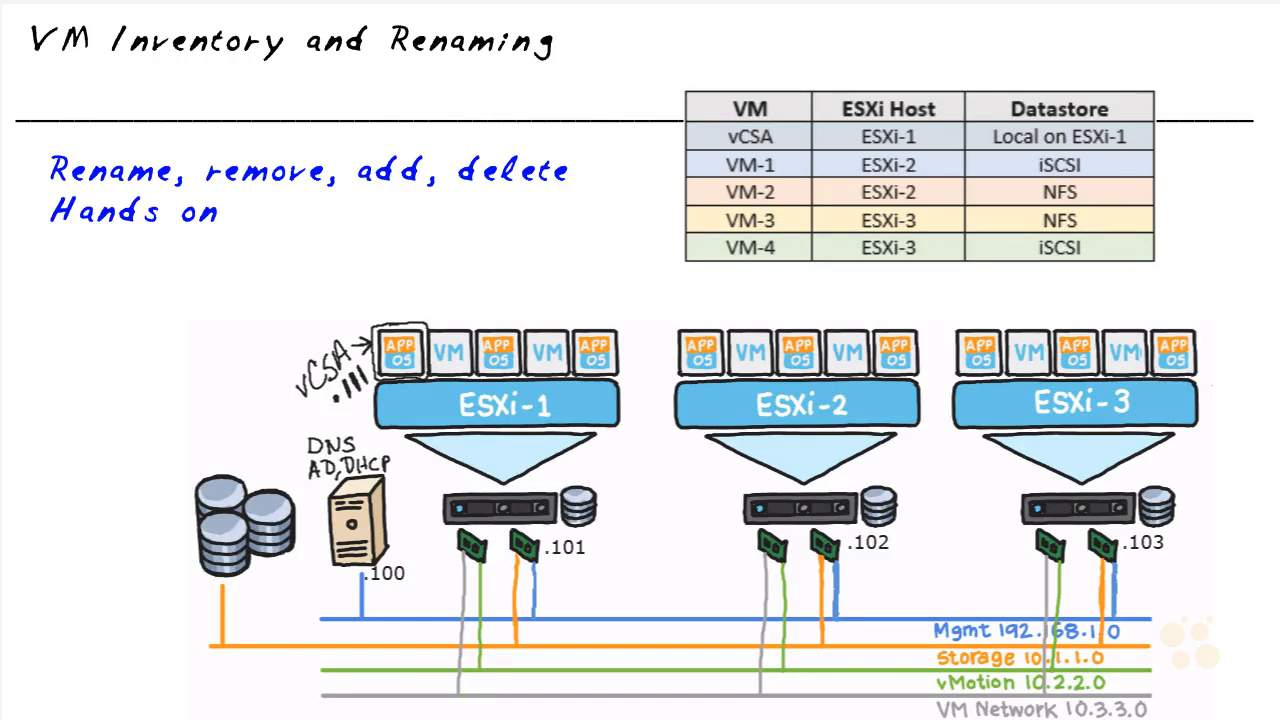
{"action": "left_click_drag", "start_coordinate": [208, 184], "coordinate": [310, 180]}
{"action": "left_click_drag", "start_coordinate": [353, 186], "coordinate": [425, 183]}
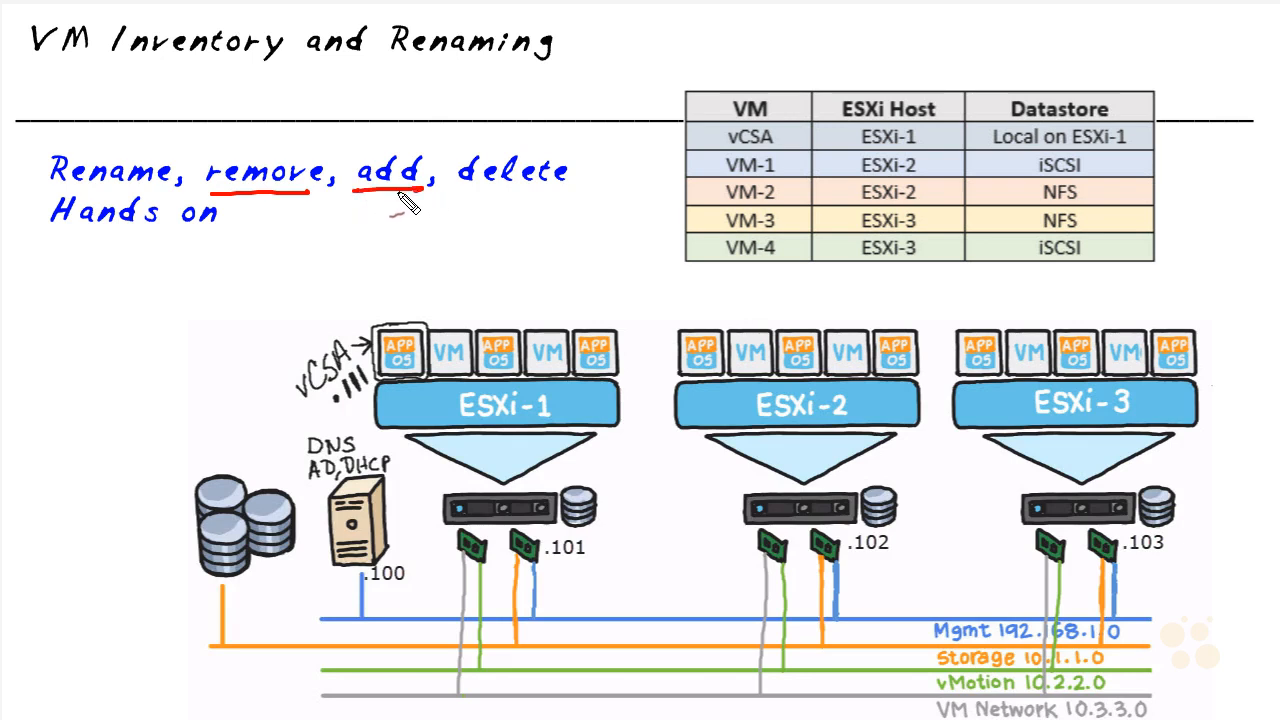